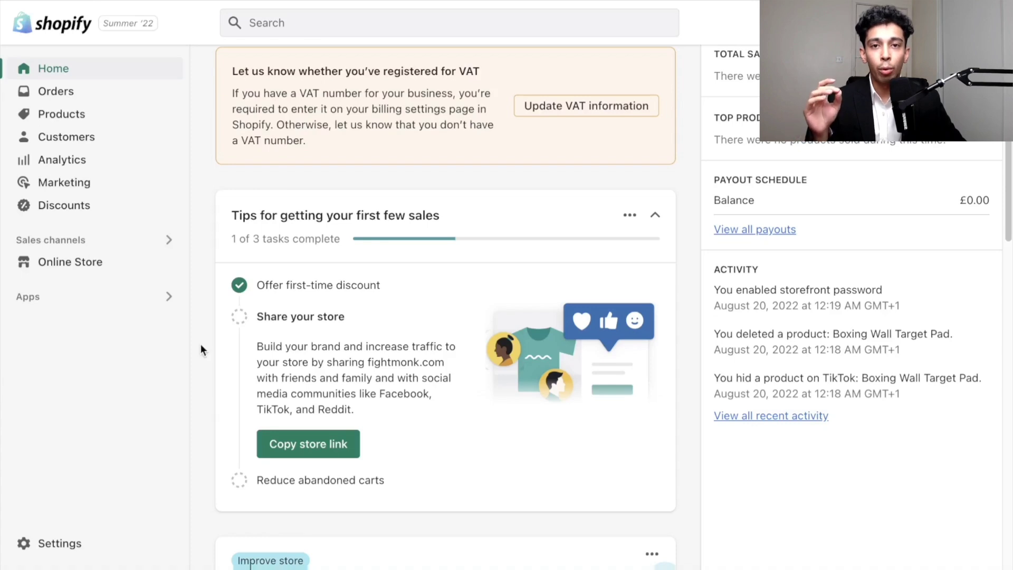
# - Start adding a new product and title it Boxing Resistance Bands
pyautogui.click(61, 114)
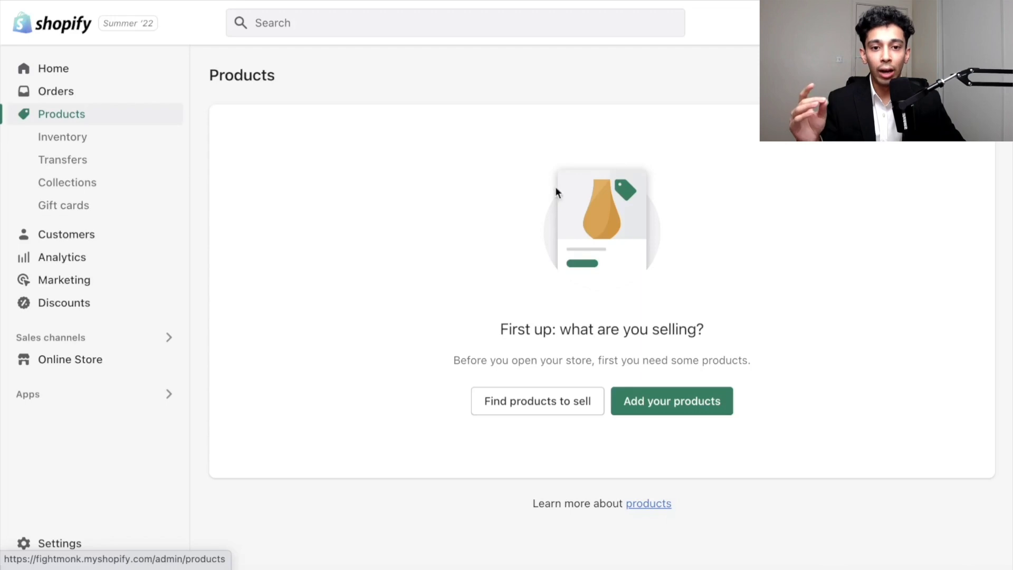
pyautogui.click(715, 398)
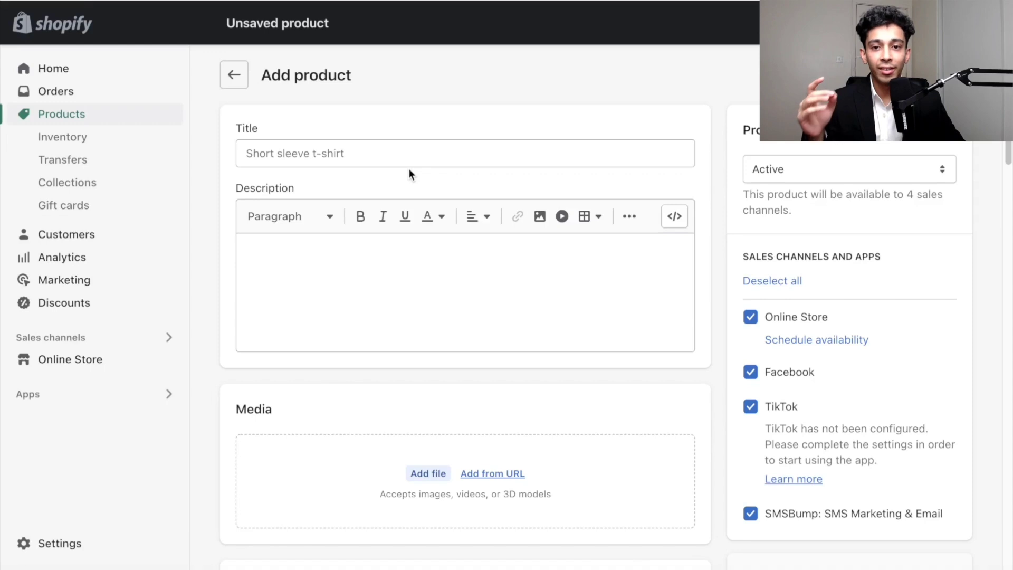
pyautogui.click(402, 156)
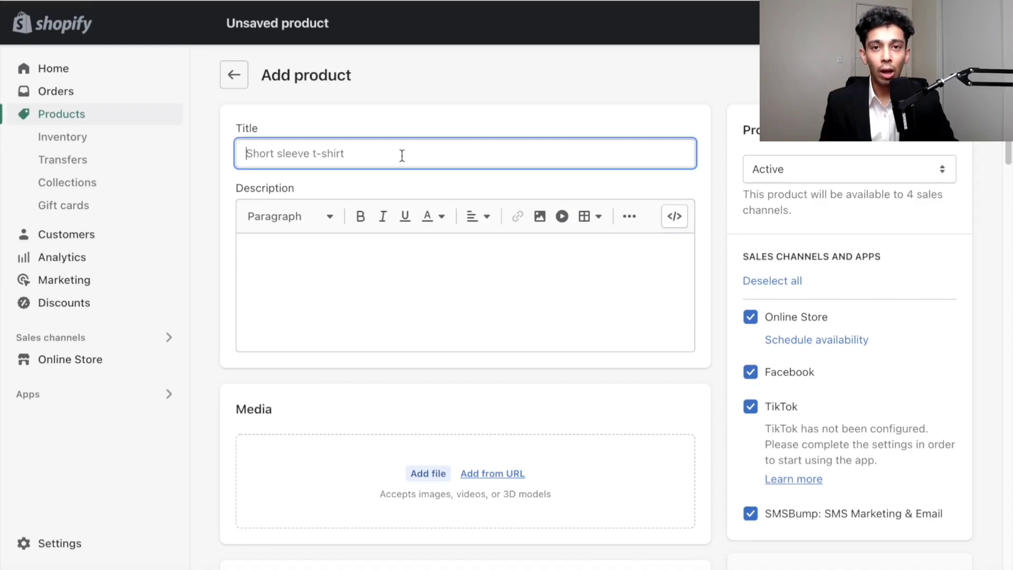
pyautogui.write('B')
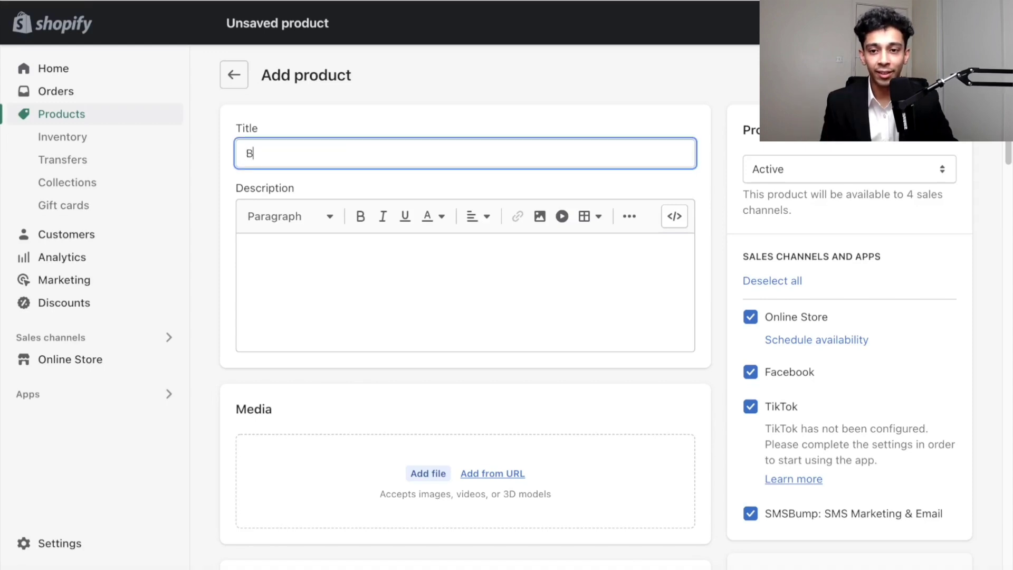
pyautogui.write('oxing R')
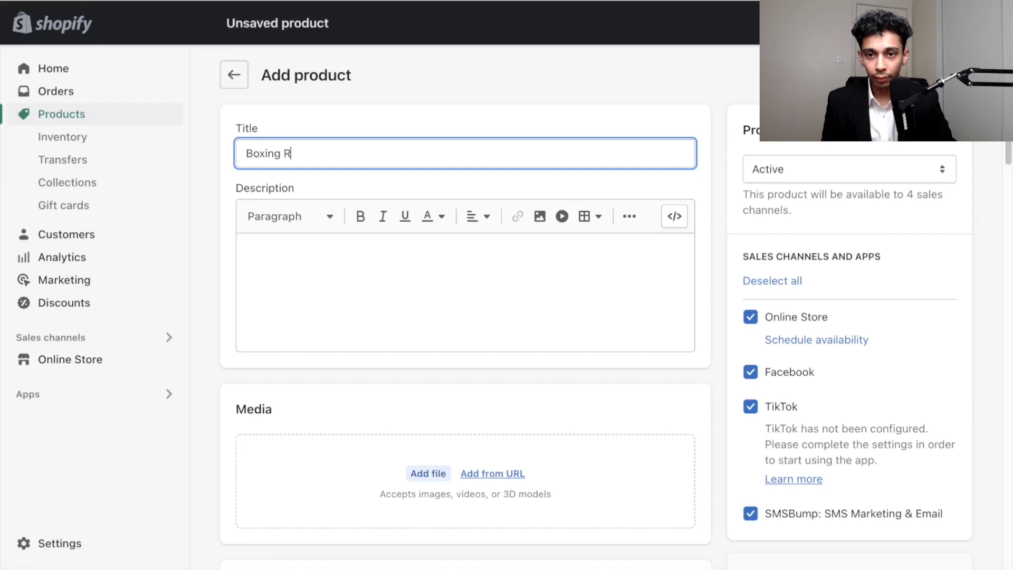
pyautogui.write('esistance Bands')
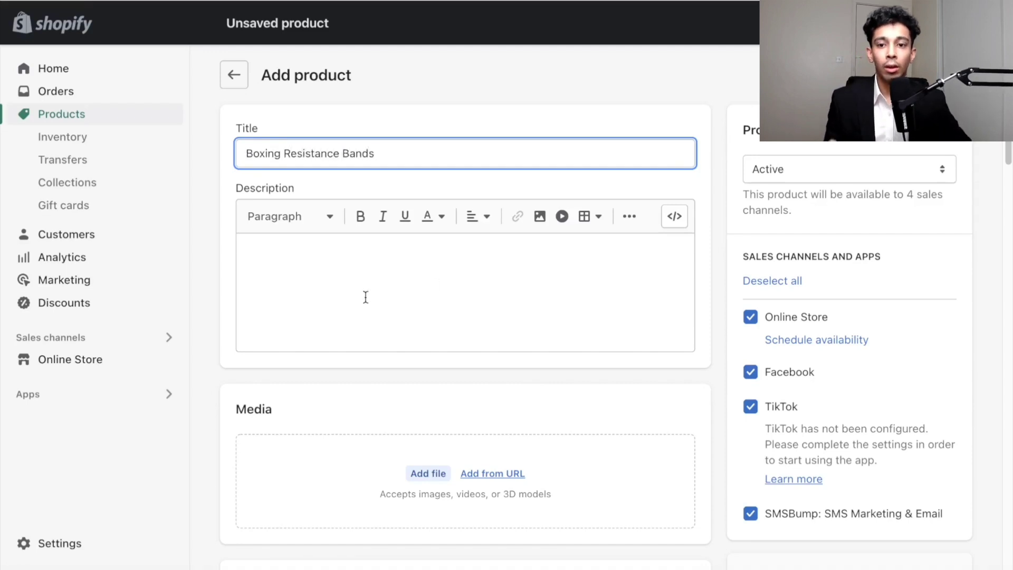
# - Paste the prepared product description into the description editor
pyautogui.click(314, 285)
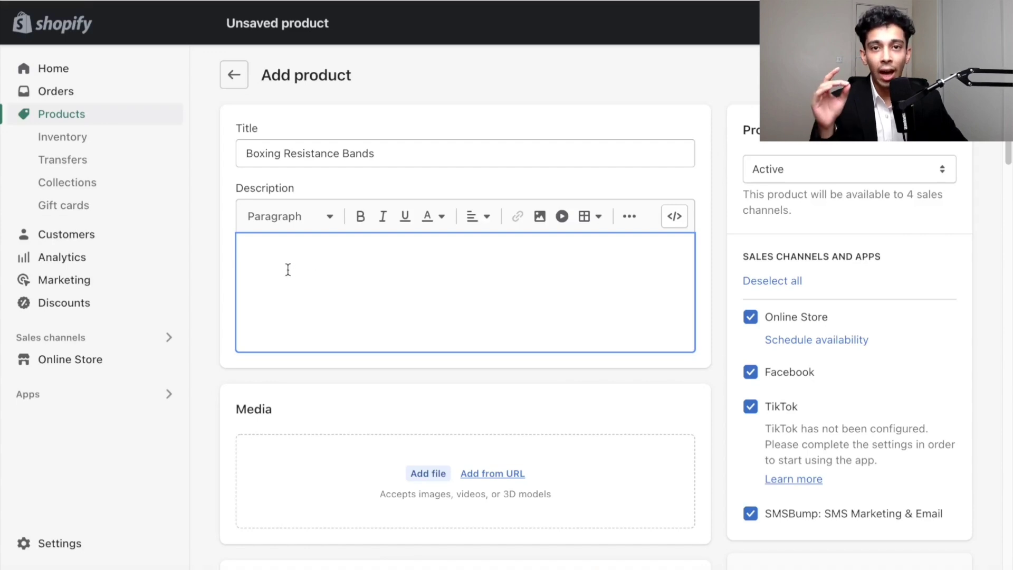
pyautogui.write('Take Your Fighting Skills To The Next Level Resistance training plays a massive role in enhancing your speed and explosive power as well as increasing muscle strength and burning fat. The Boxing Resistance Bands have been designed from a biomechanics perspective to enhance the movement and strength of your upper and lower body. Enhances Your Physical Abilities: The added resistance to your body movements helps improve your general explosiveness, speed and strength. Suitable For Any Training Program: With the added benefit of burning through those excess calories, the Boxing Resistance Bands also make for an excellent killer-cardio workout. Protects Your Joints: Allows you to train many times harder without adding any additional tension to your joints. Adjustable Resistance: The buckles can also be adjusted to add more elastic rope to increase resistance and meet your various requirements. Helps Maintain Your Guard: Adds a downward force to your arms that will strengthen your guard')
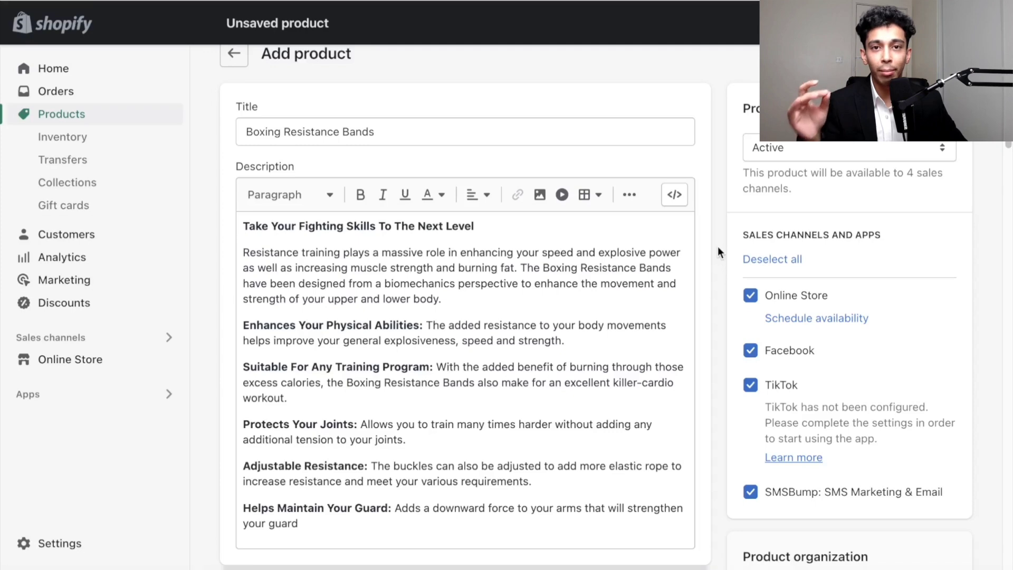
pyautogui.moveTo(476, 225); pyautogui.dragTo(240, 229)
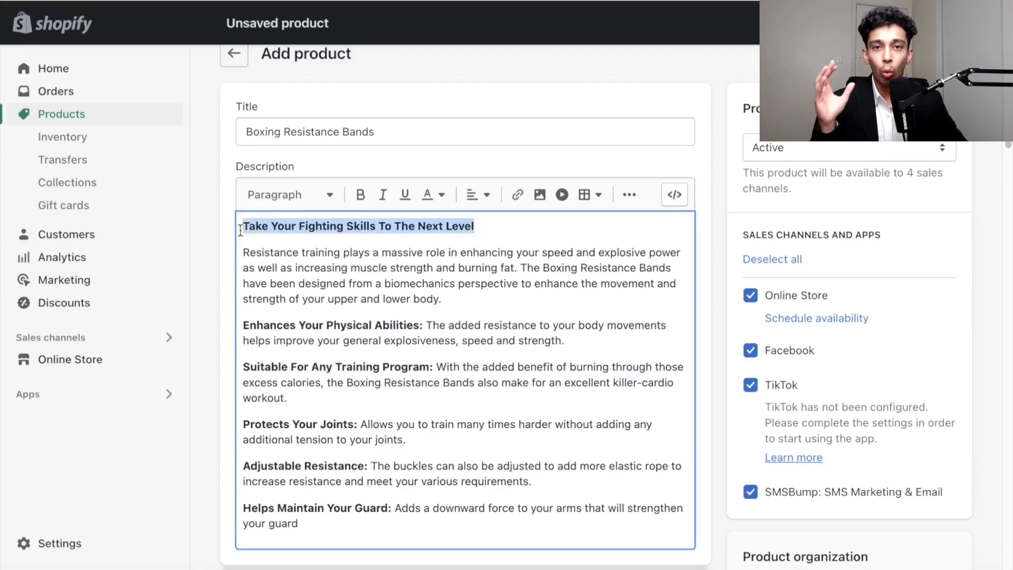
pyautogui.click(361, 245)
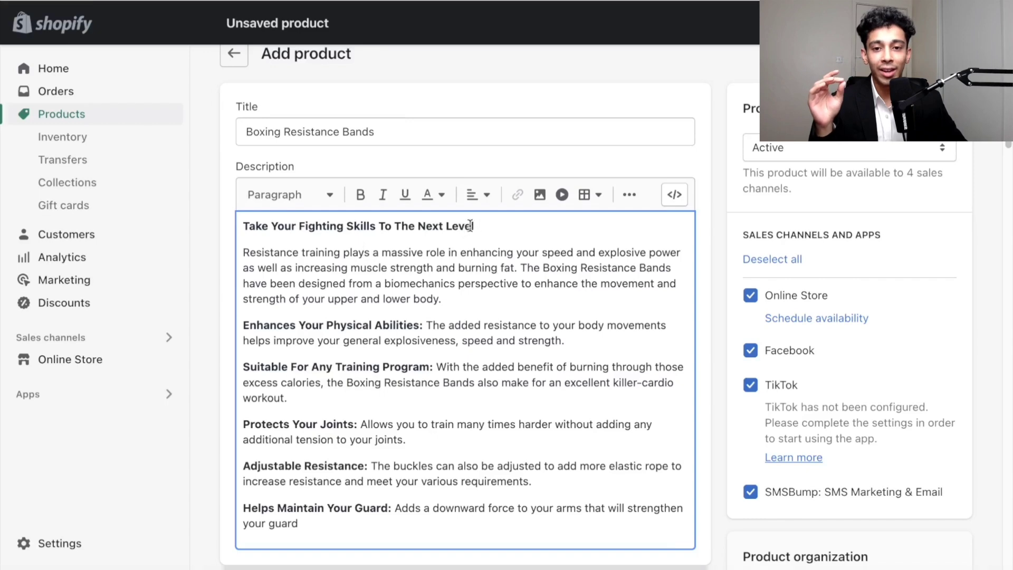
# - Review the pasted description's heading, intro paragraph and bold feature lines
pyautogui.moveTo(476, 227); pyautogui.dragTo(237, 228)
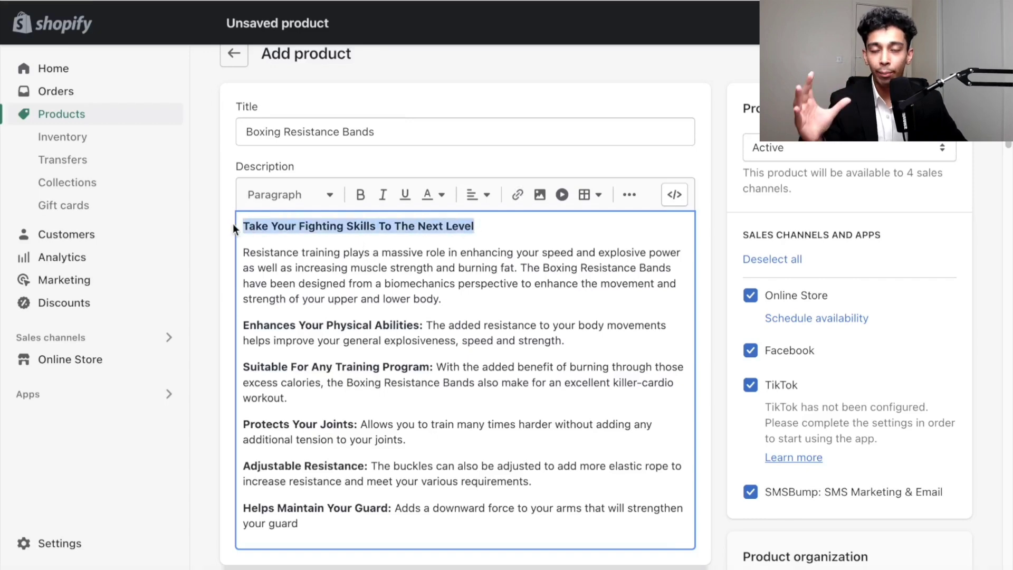
pyautogui.click(319, 225)
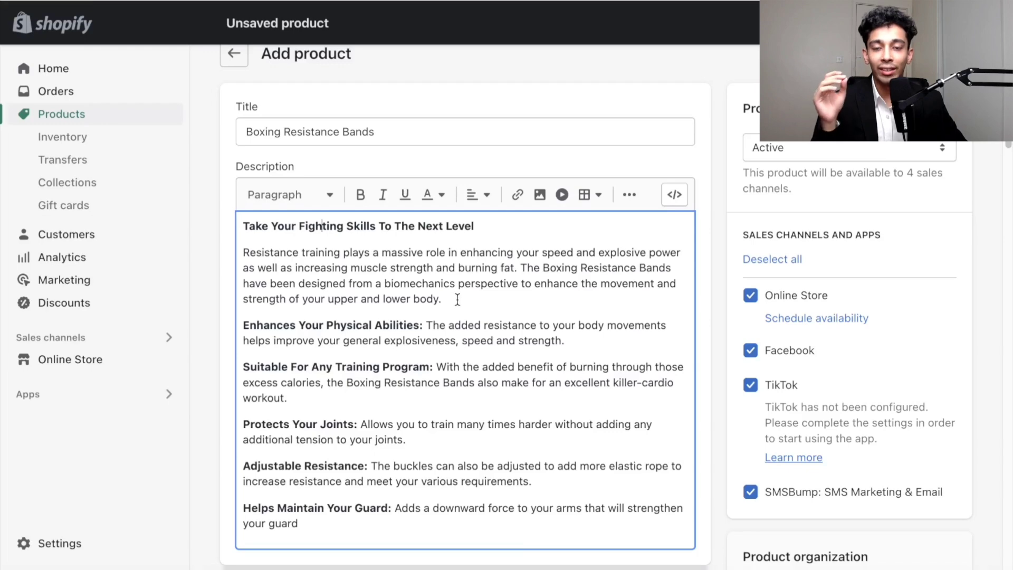
pyautogui.moveTo(442, 299); pyautogui.dragTo(220, 258)
pyautogui.click(322, 255)
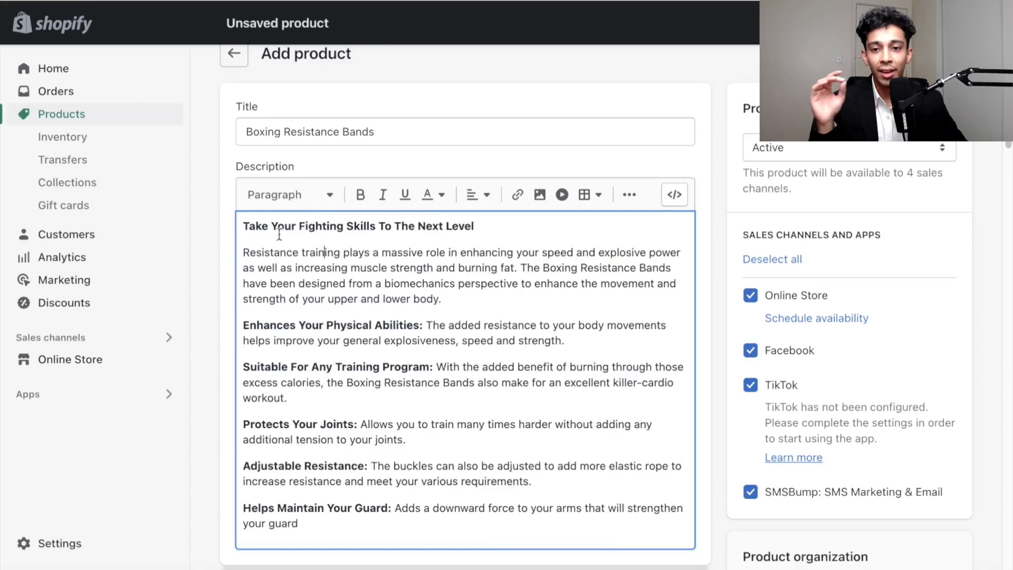
pyautogui.click(250, 226)
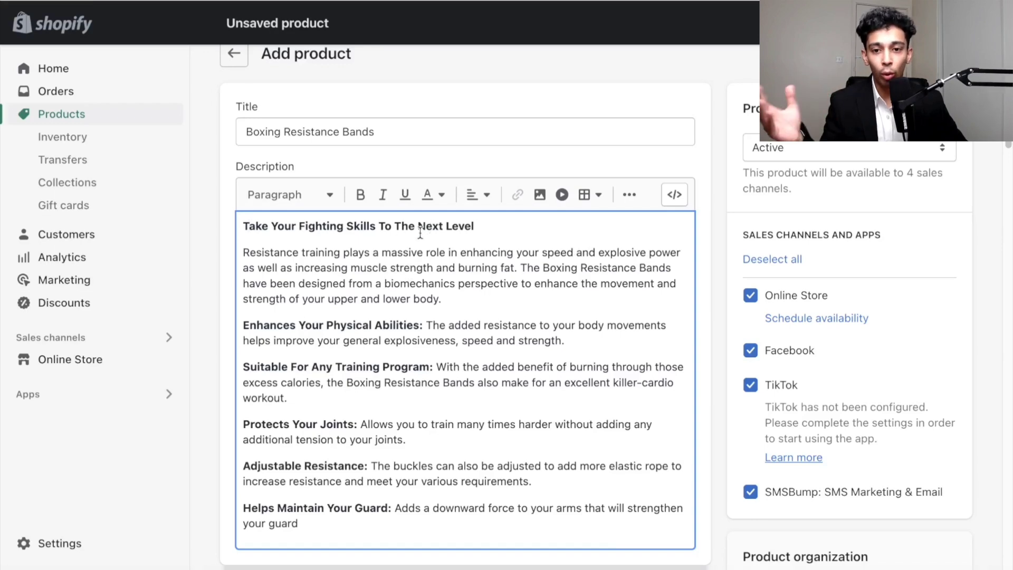
pyautogui.moveTo(271, 256); pyautogui.dragTo(293, 267)
pyautogui.click(292, 268)
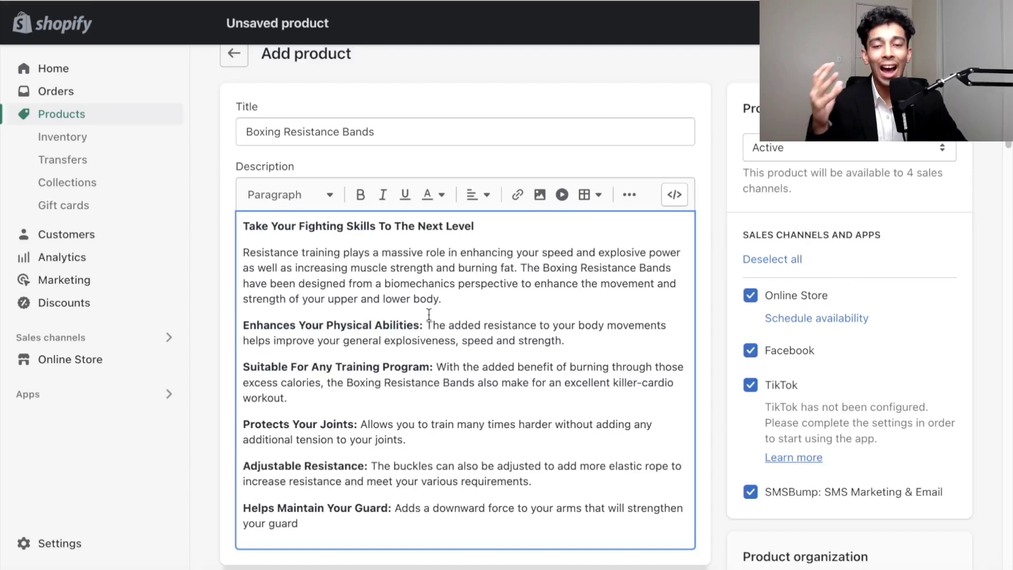
pyautogui.moveTo(272, 325); pyautogui.dragTo(373, 323)
pyautogui.click(373, 322)
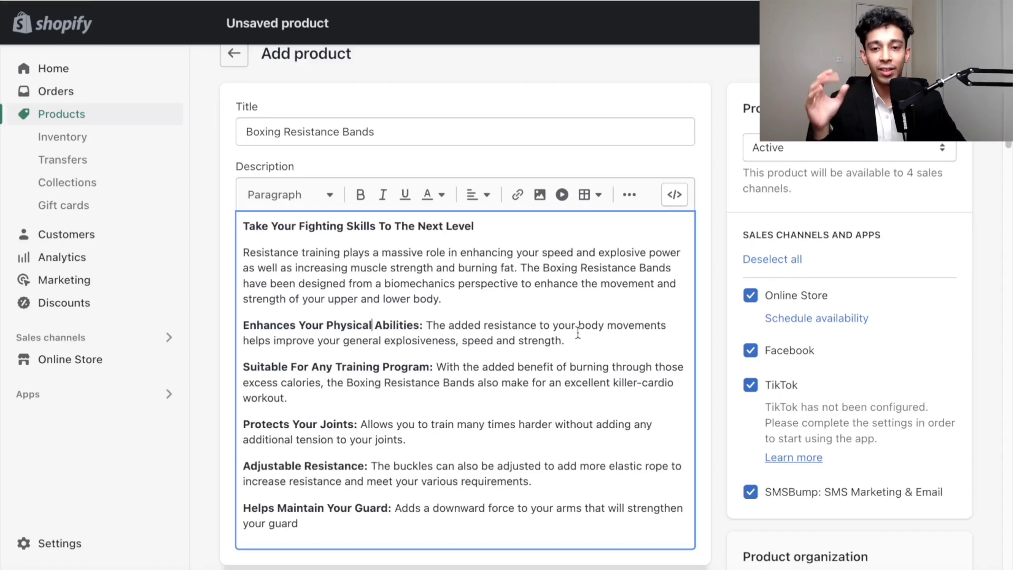
pyautogui.scroll(-1, 413, 304)
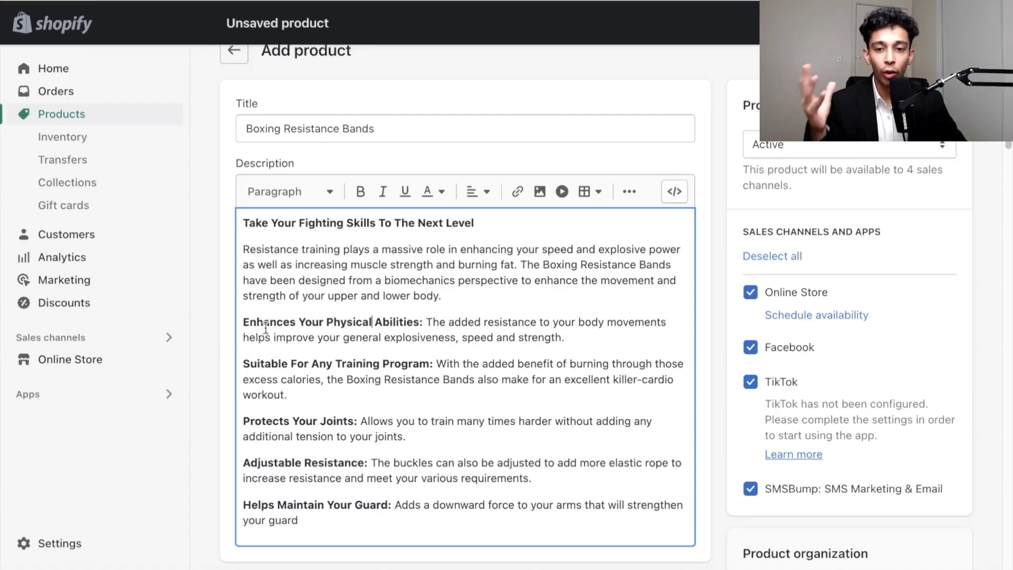
pyautogui.doubleClick(398, 319)
pyautogui.click(484, 319)
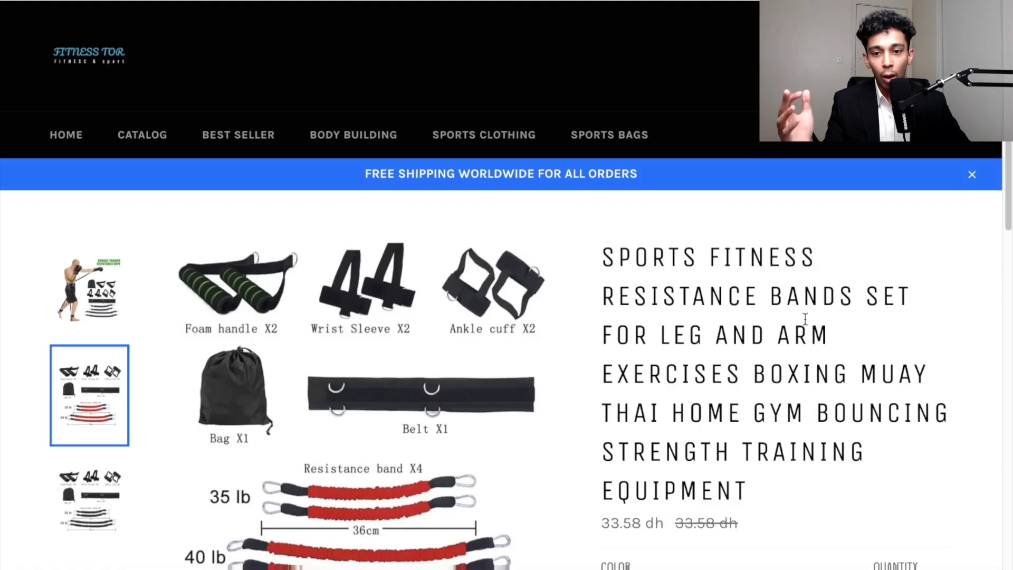
# - Browse competitor resistance band product pages, scrolling through their images and details
pyautogui.scroll(-10, 802, 323)
pyautogui.scroll(-3, 804, 322)
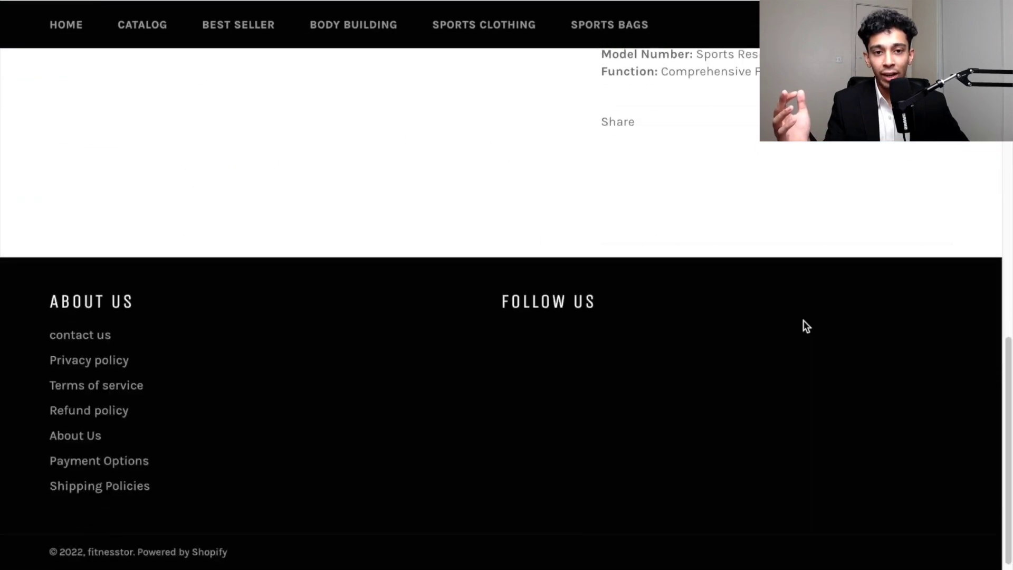
pyautogui.scroll(6, 803, 323)
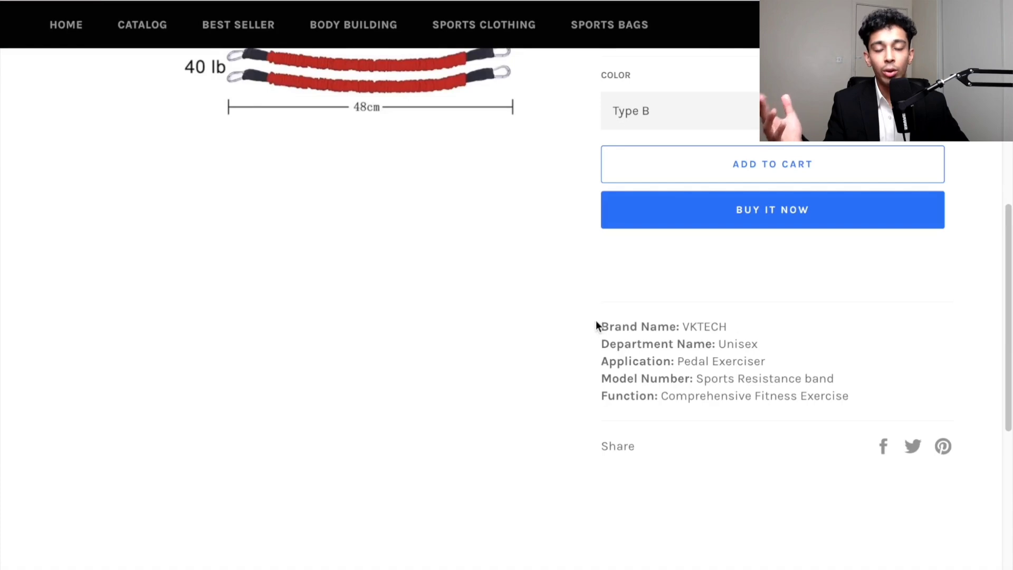
pyautogui.scroll(8, 597, 321)
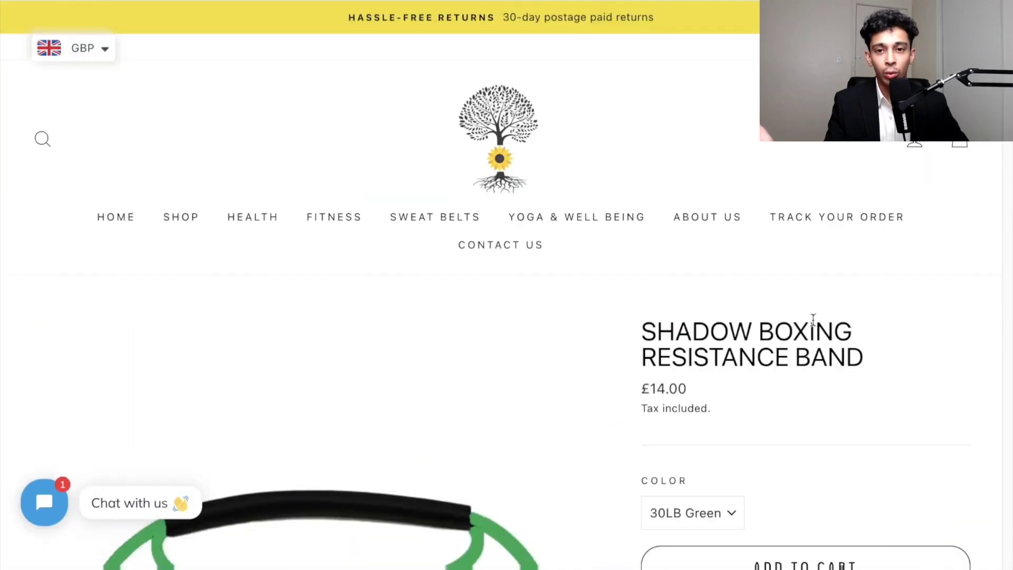
pyautogui.scroll(-5, 814, 322)
pyautogui.scroll(-5, 815, 325)
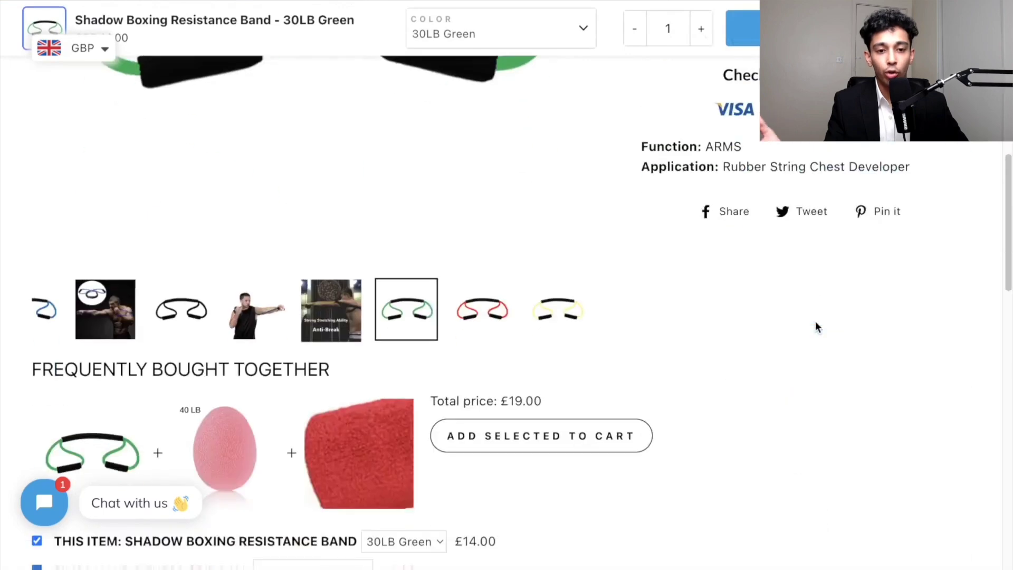
pyautogui.scroll(3, 815, 322)
pyautogui.scroll(-9, 815, 322)
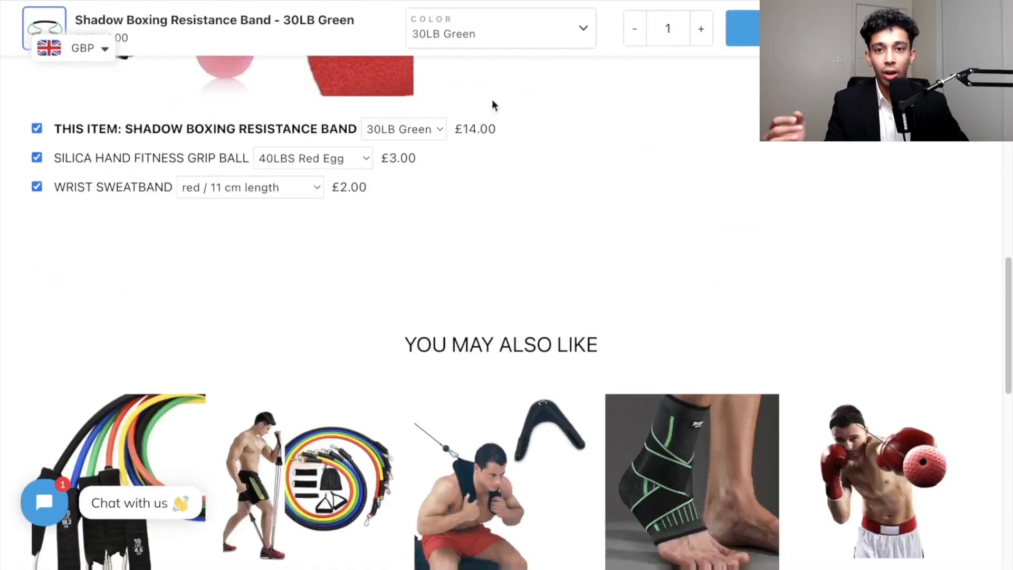
# - Examine the Body Bands product page's image gallery and expanded description
pyautogui.click(337, 1)
pyautogui.scroll(-1, 777, 243)
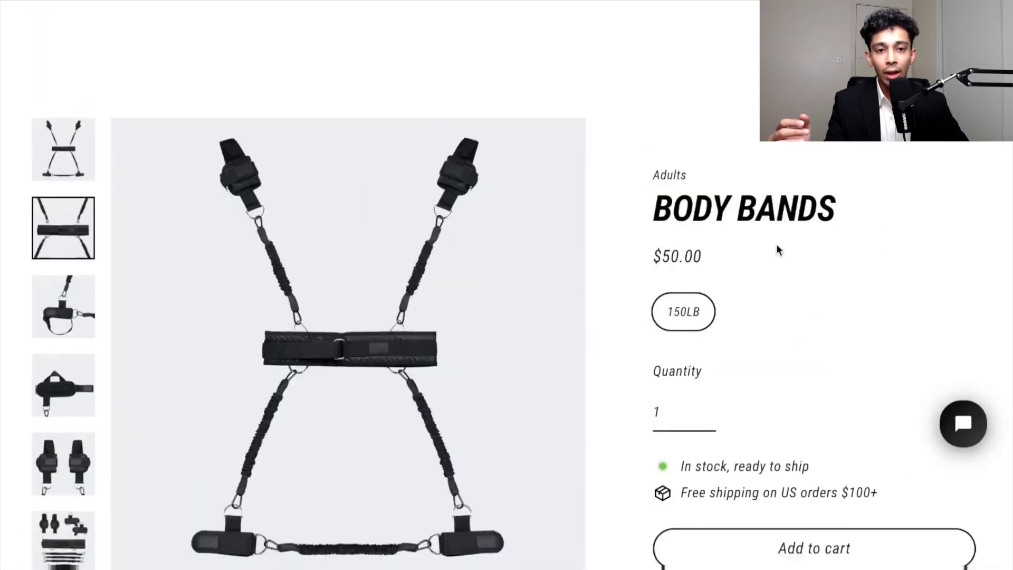
pyautogui.scroll(1, 777, 244)
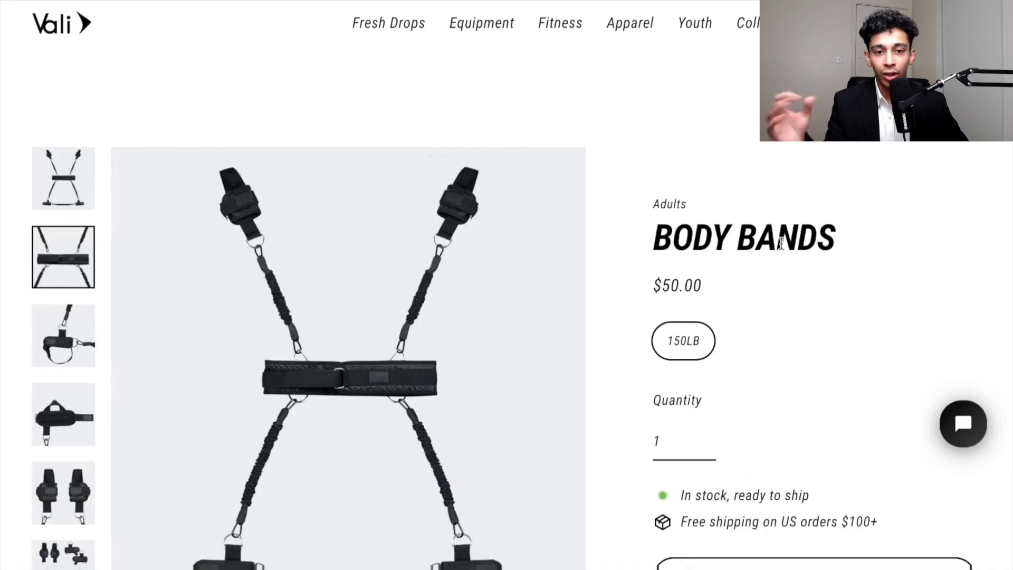
pyautogui.scroll(-2, 780, 241)
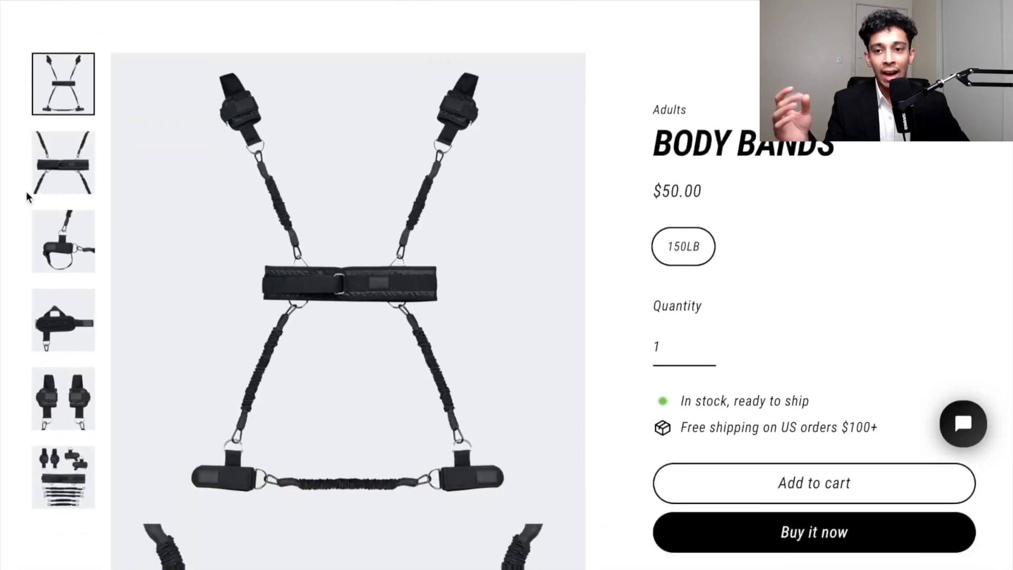
pyautogui.click(63, 182)
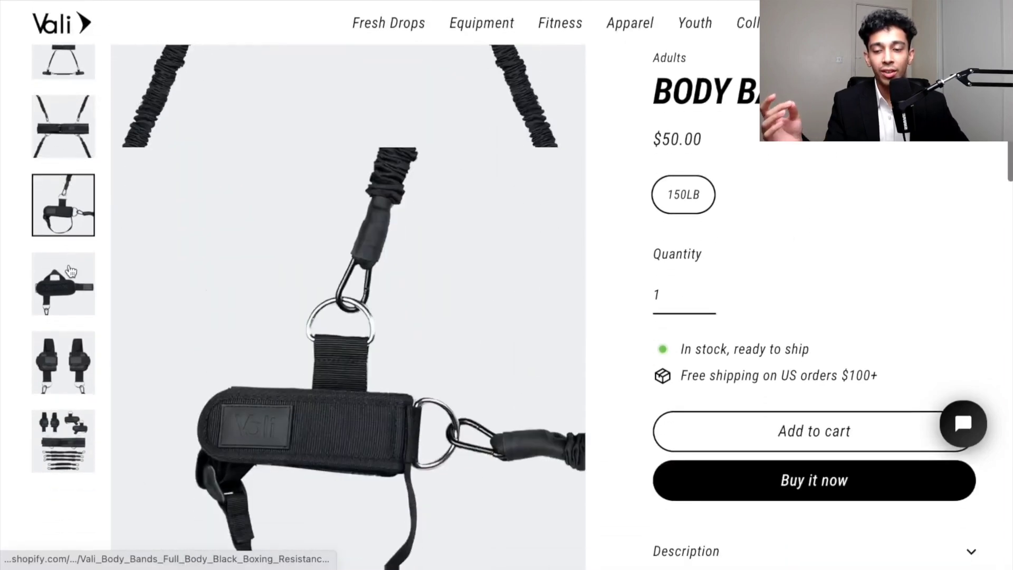
pyautogui.click(63, 275)
pyautogui.click(73, 364)
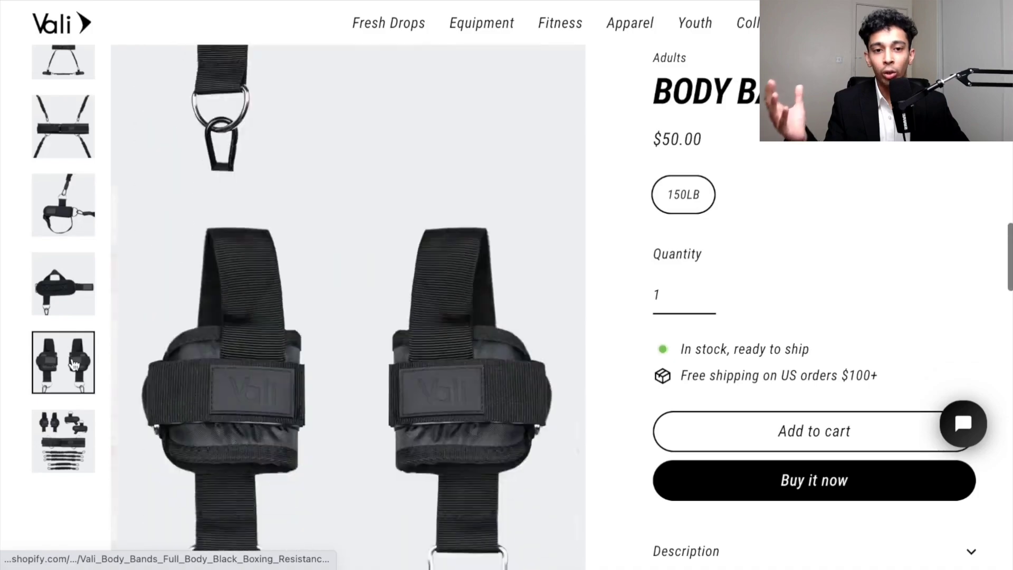
pyautogui.click(71, 439)
pyautogui.scroll(-5, 765, 174)
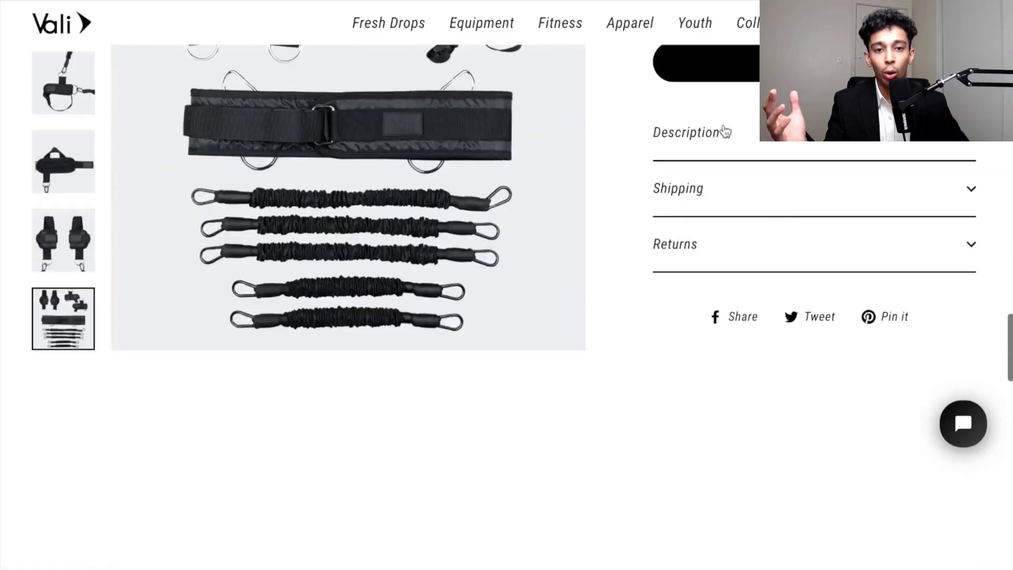
pyautogui.click(723, 131)
pyautogui.scroll(3, 707, 137)
pyautogui.scroll(3, 693, 244)
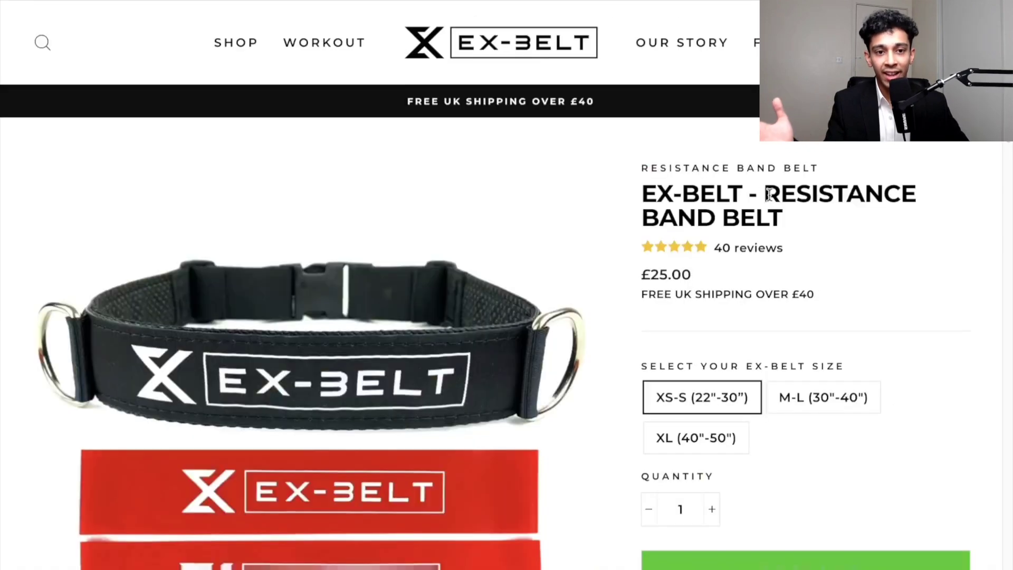
# - Examine the EX-BELT resistance band belt page's description and benefits, then another boxing band listing
pyautogui.scroll(-1, 768, 194)
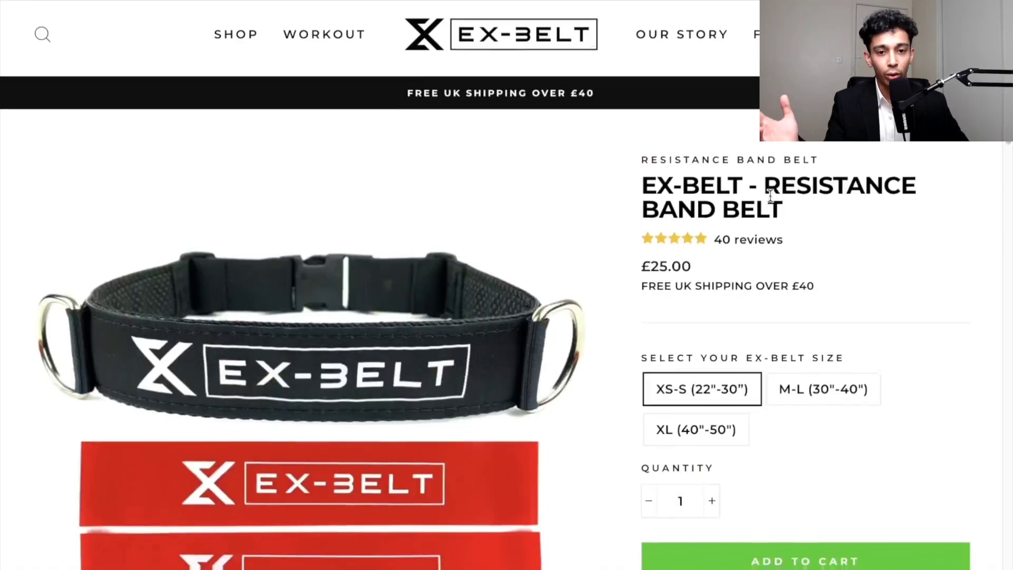
pyautogui.scroll(-10, 672, 248)
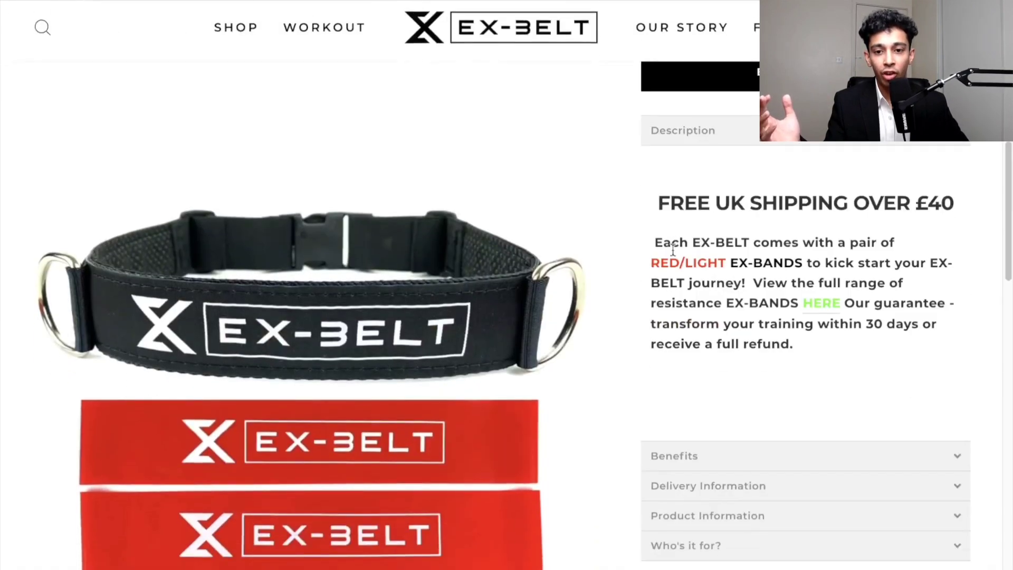
pyautogui.scroll(8, 470, 256)
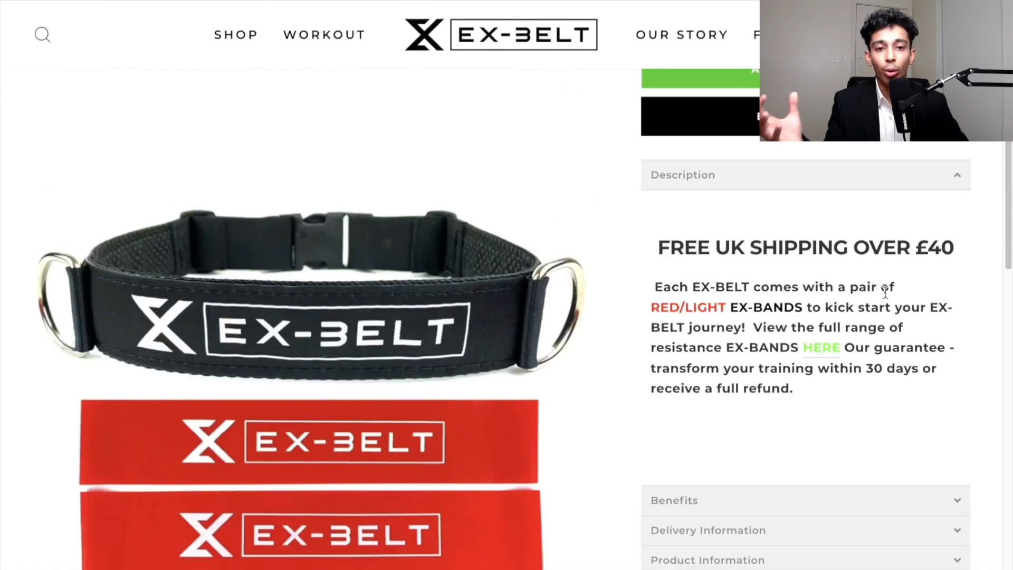
pyautogui.scroll(-3, 748, 303)
pyautogui.click(706, 338)
pyautogui.scroll(-5, 706, 340)
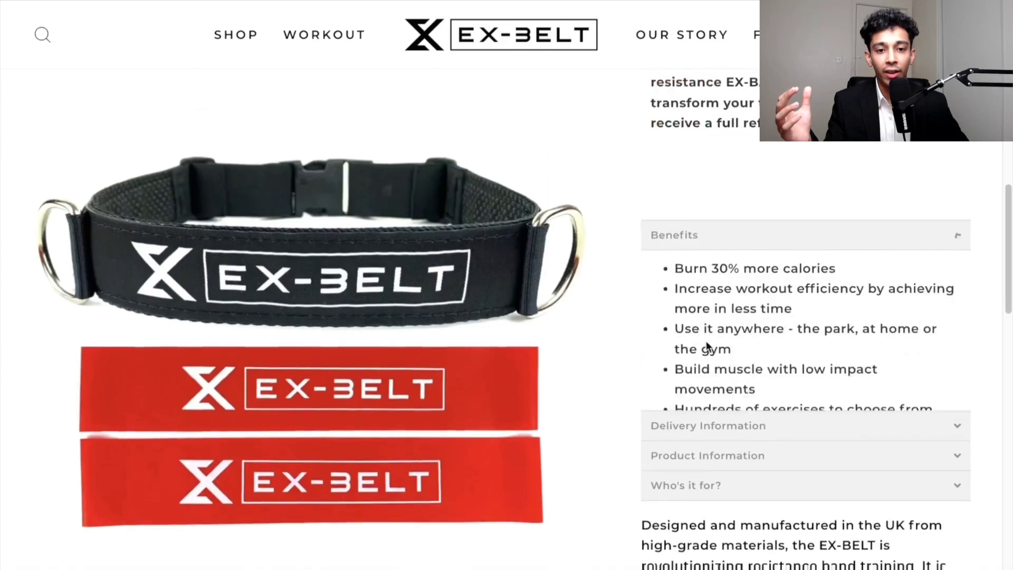
pyautogui.scroll(3, 710, 219)
pyautogui.scroll(-5, 729, 241)
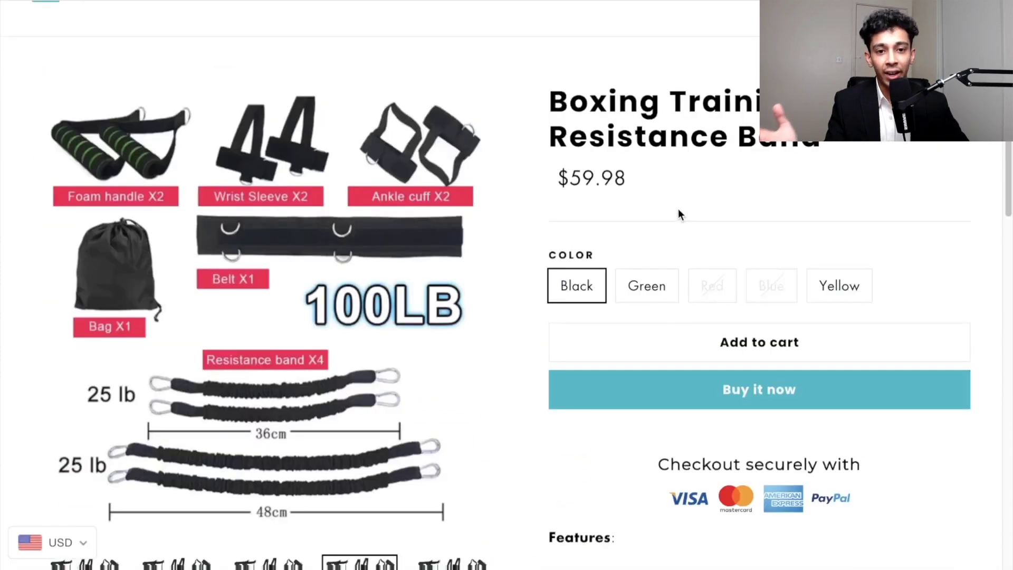
# - Compare the Boxing Training Resistance Band's Green and Yellow colour variants and scroll through its details
pyautogui.click(649, 298)
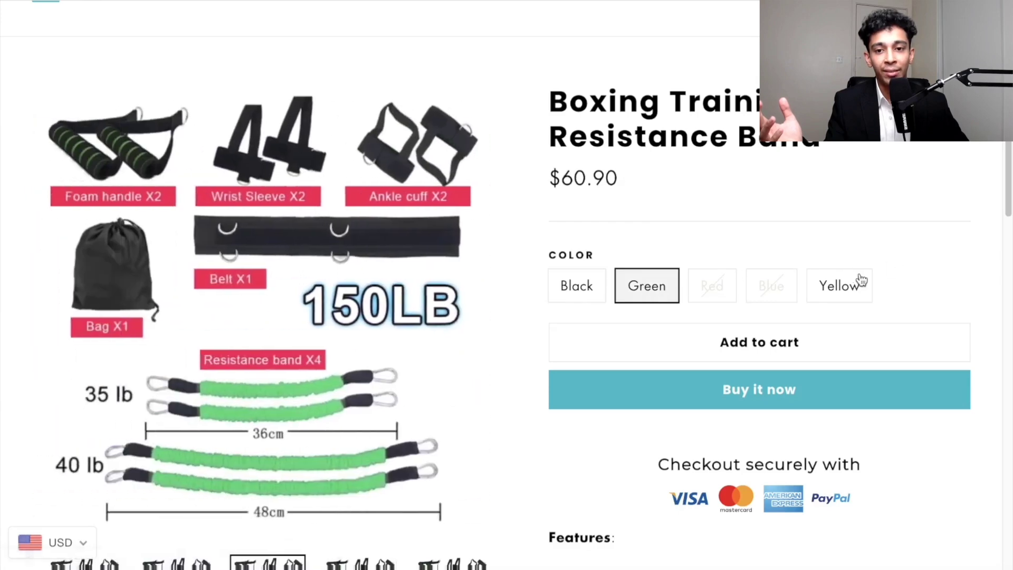
pyautogui.click(846, 286)
pyautogui.scroll(-6, 654, 201)
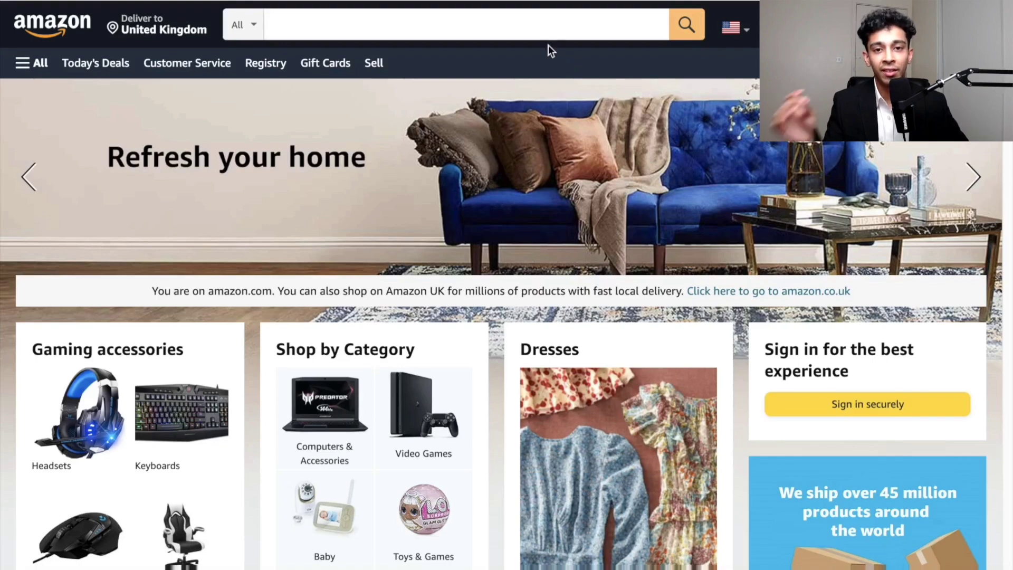
# - Search Amazon for boxing resistance bands and open the Boxing Training Resistance Band Set listing in a new tab
pyautogui.click(503, 32)
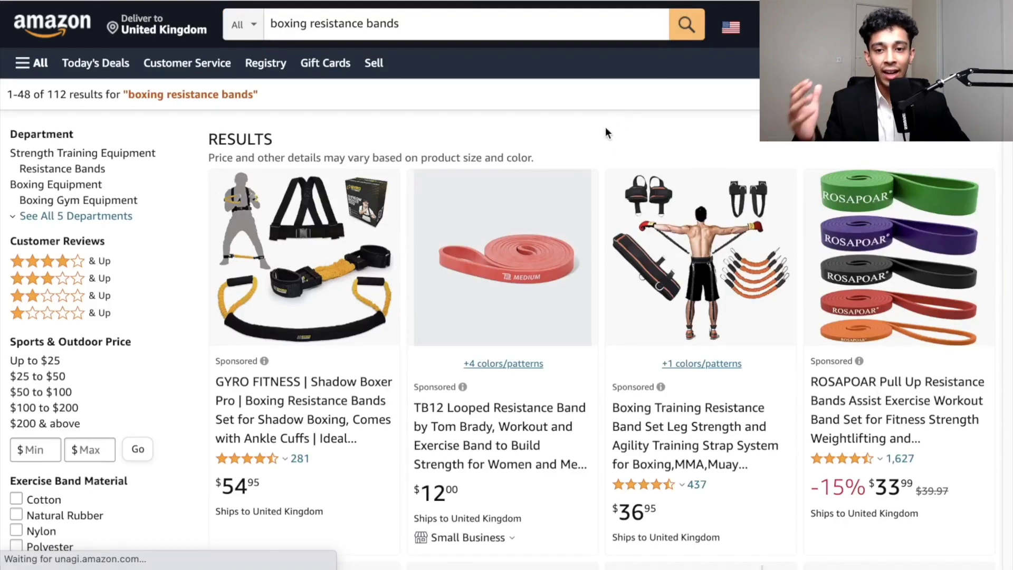
pyautogui.scroll(-1, 599, 148)
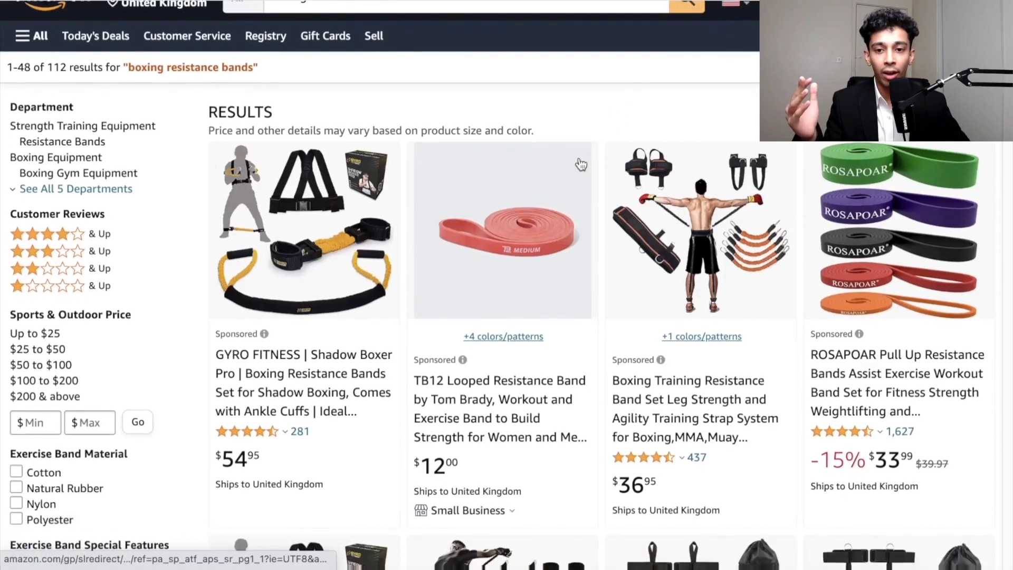
pyautogui.rightClick(680, 402)
pyautogui.click(559, 323)
pyautogui.scroll(-7, 558, 323)
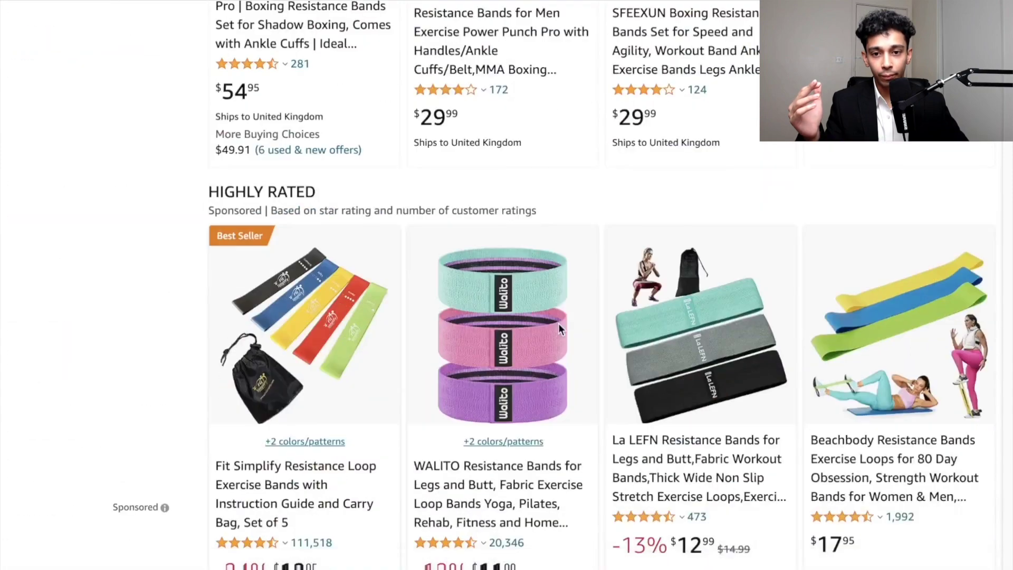
# - Open the Power Punch Pro, GYRO FITNESS Shadow Boxer Pro and SFEEXUN listings in new tabs
pyautogui.scroll(5, 558, 323)
pyautogui.rightClick(490, 300)
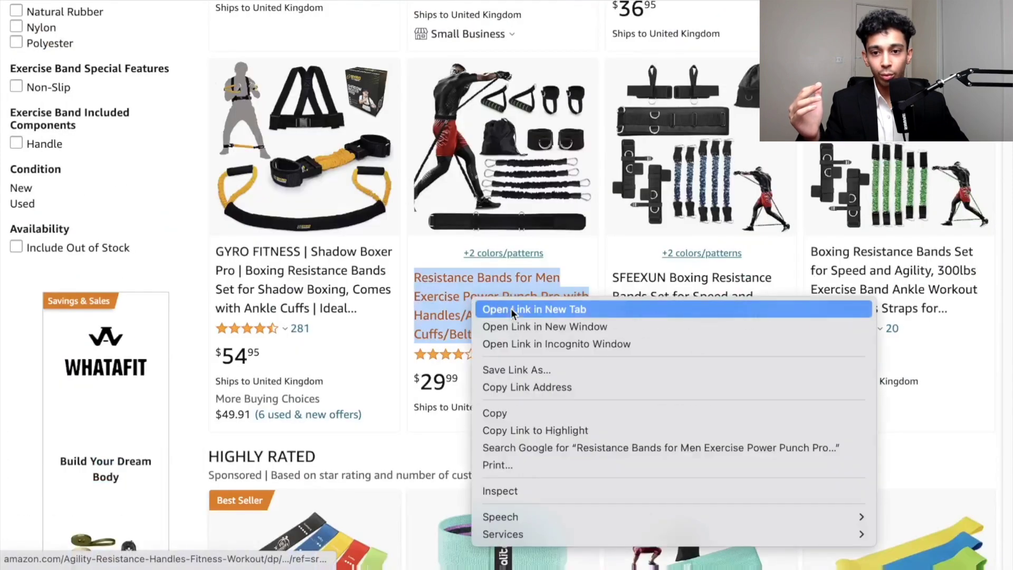
pyautogui.click(511, 309)
pyautogui.rightClick(328, 279)
pyautogui.click(296, 286)
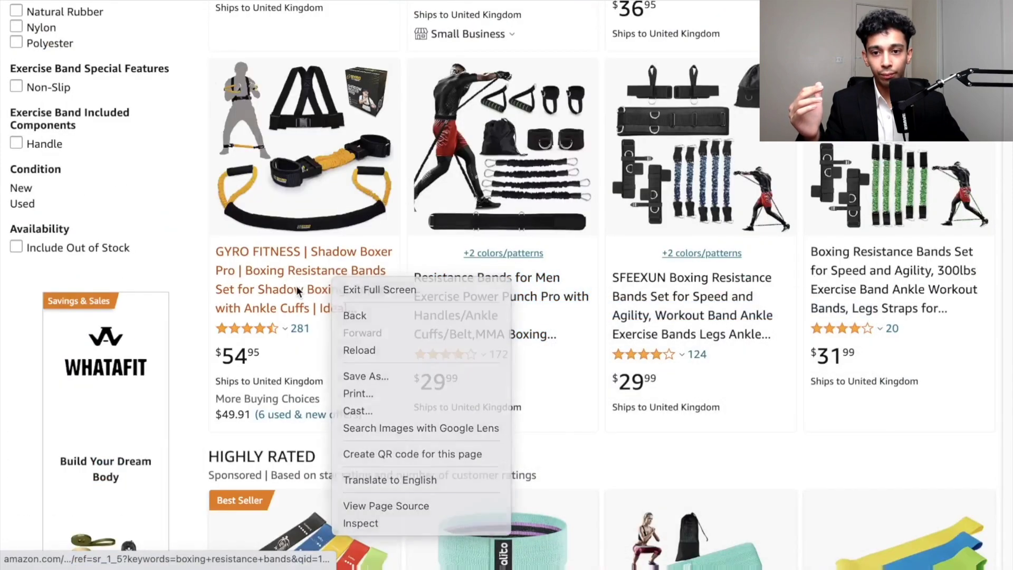
pyautogui.rightClick(296, 289)
pyautogui.click(338, 295)
pyautogui.rightClick(336, 287)
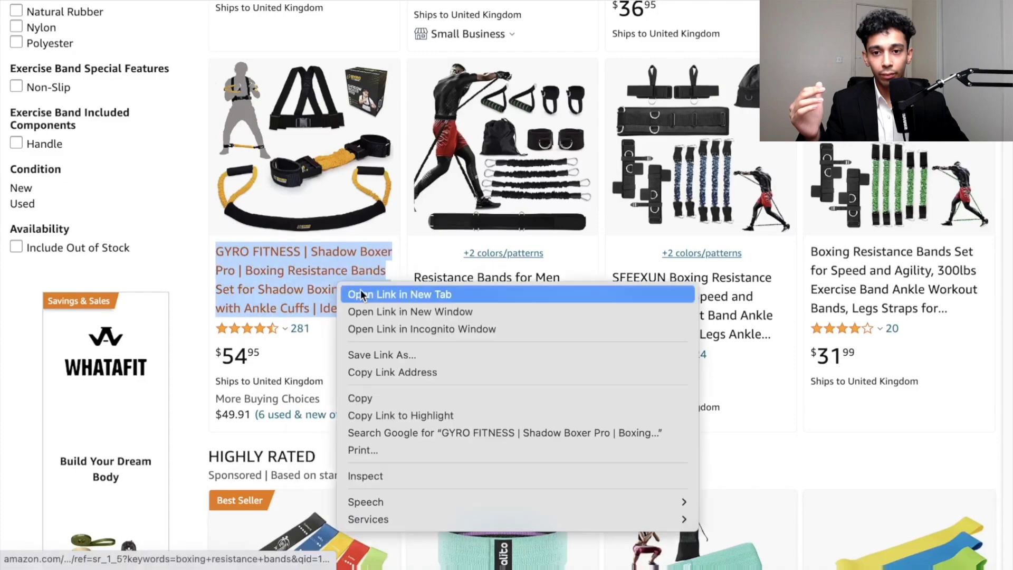
pyautogui.click(362, 295)
pyautogui.rightClick(691, 315)
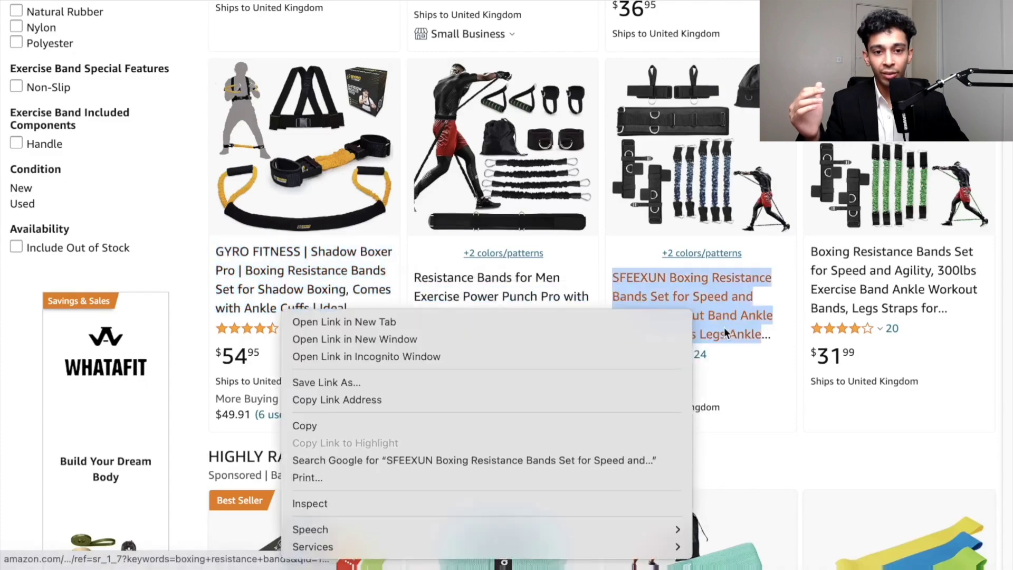
pyautogui.click(644, 319)
# - Scroll further through the results, open the TOCO FREIDO listing in a new tab and open the Whatafit resistance band set
pyautogui.scroll(-15, 647, 319)
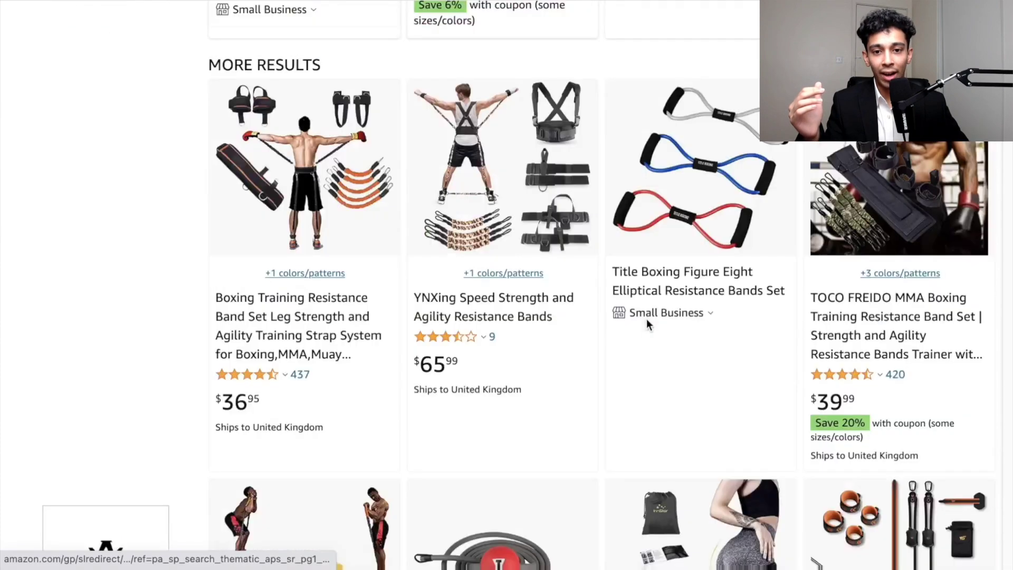
pyautogui.scroll(-15, 646, 319)
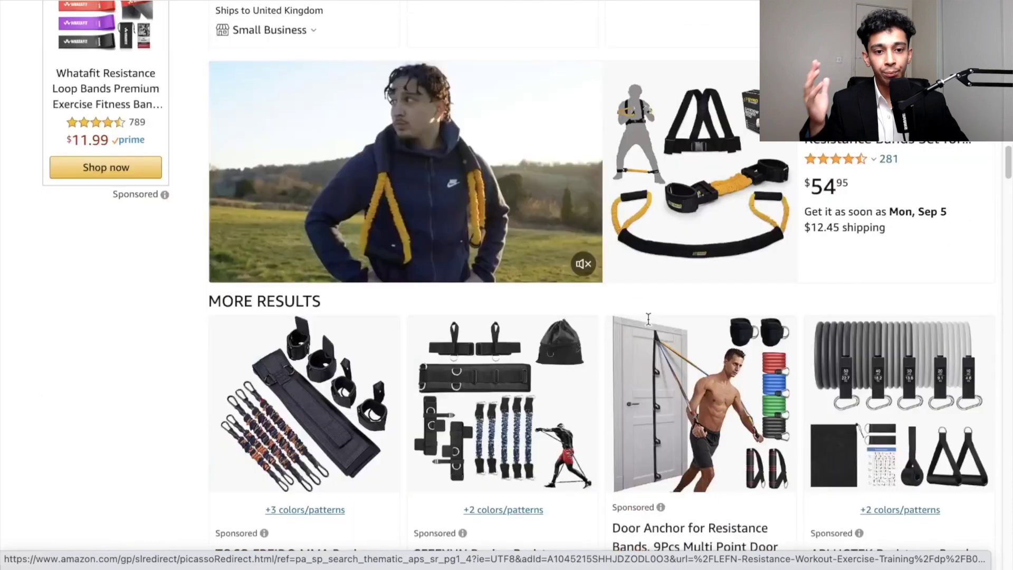
pyautogui.scroll(-3, 648, 318)
pyautogui.scroll(-3, 652, 322)
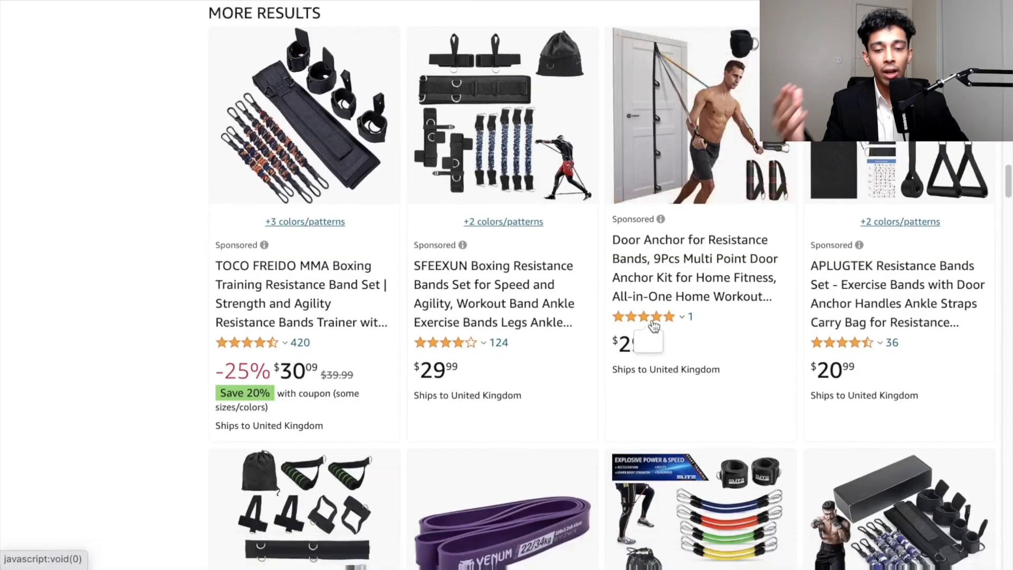
pyautogui.scroll(-1, 654, 326)
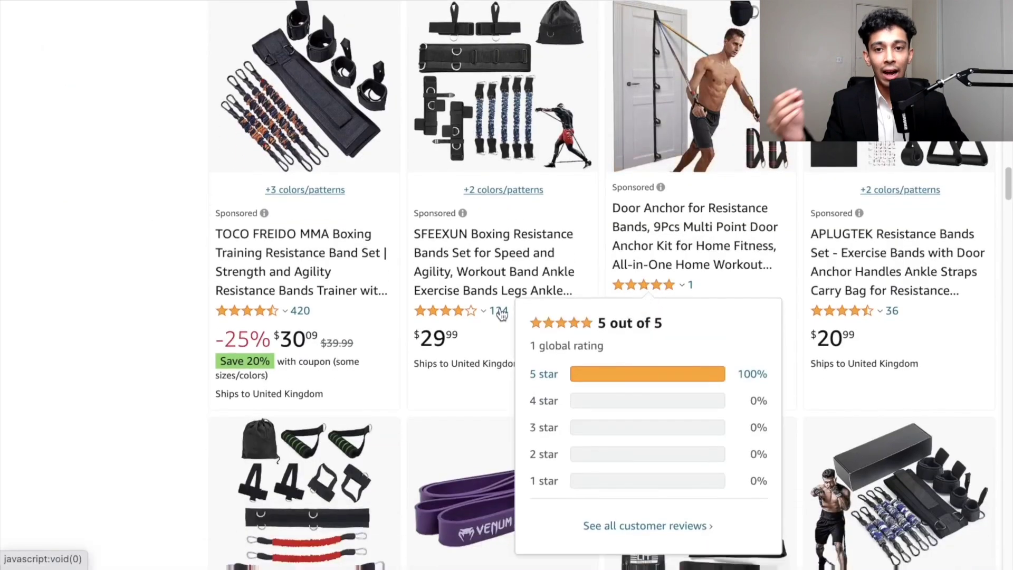
pyautogui.rightClick(302, 272)
pyautogui.click(323, 277)
pyautogui.scroll(-10, 458, 321)
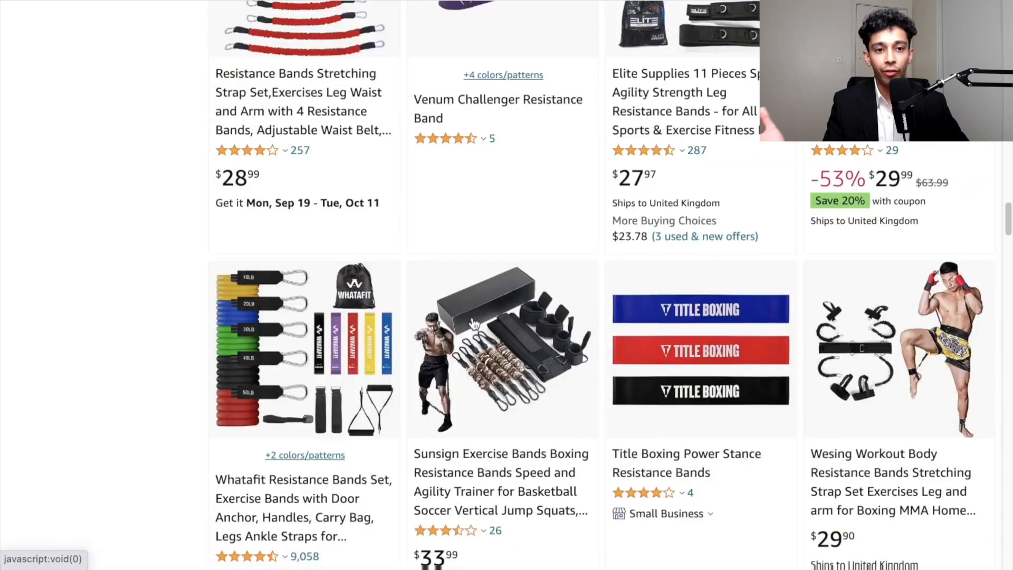
pyautogui.scroll(-4, 309, 331)
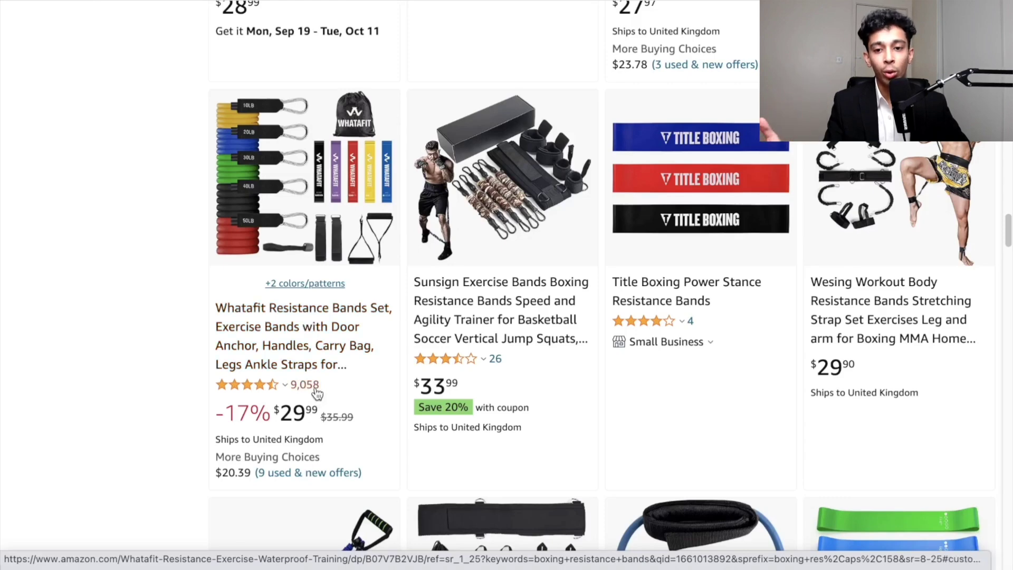
pyautogui.click(270, 329)
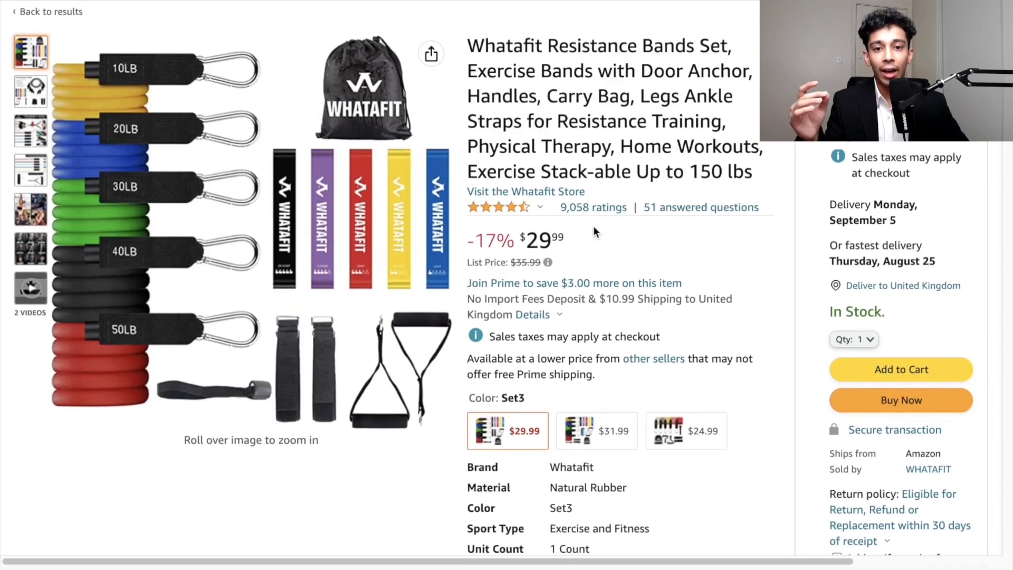
# - Examine the Whatafit listing's About this item section and its customer reviews
pyautogui.scroll(-9, 608, 252)
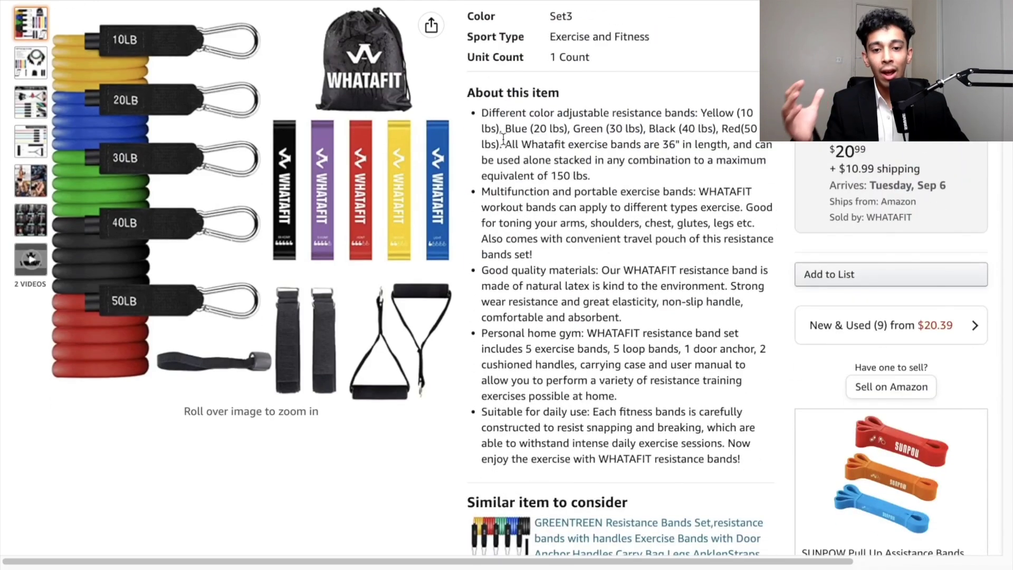
pyautogui.scroll(10, 619, 280)
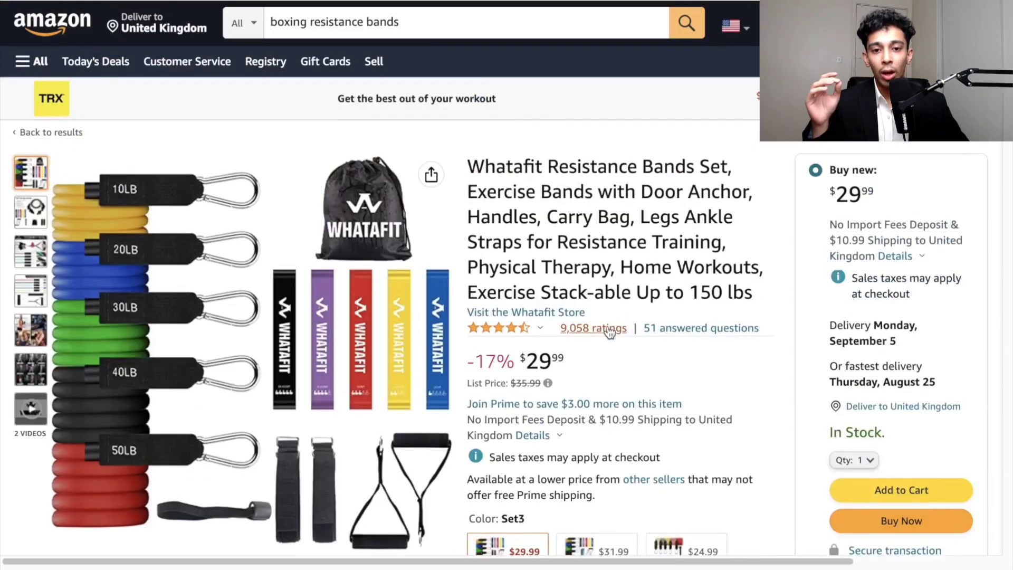
pyautogui.click(609, 328)
pyautogui.scroll(-8, 691, 305)
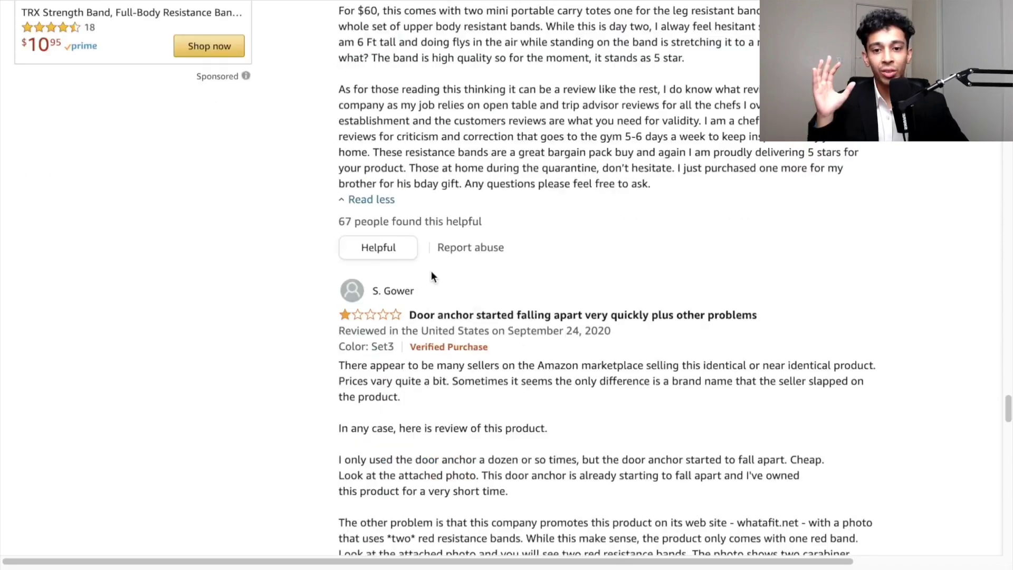
pyautogui.scroll(-3, 432, 271)
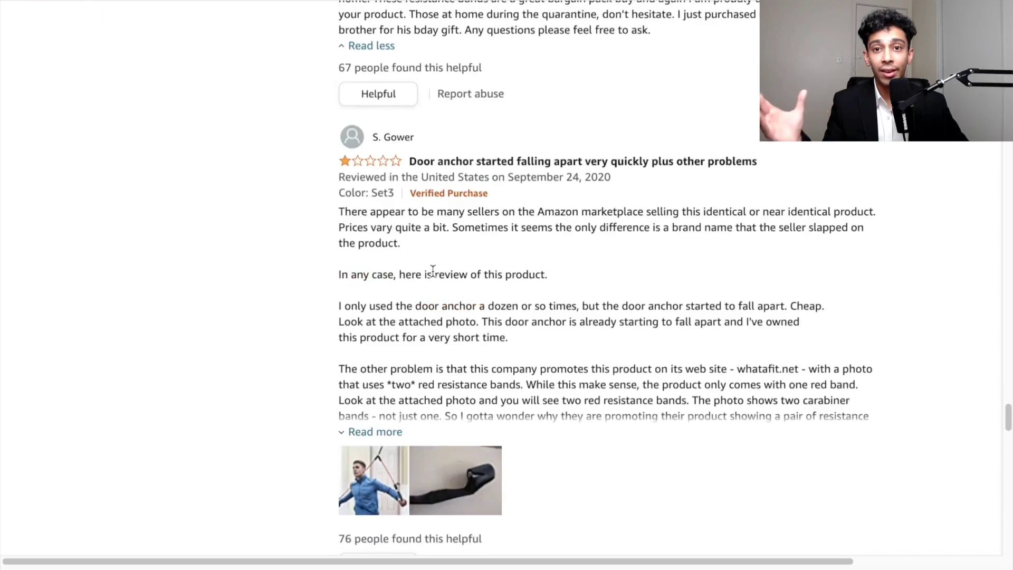
pyautogui.scroll(-5, 433, 271)
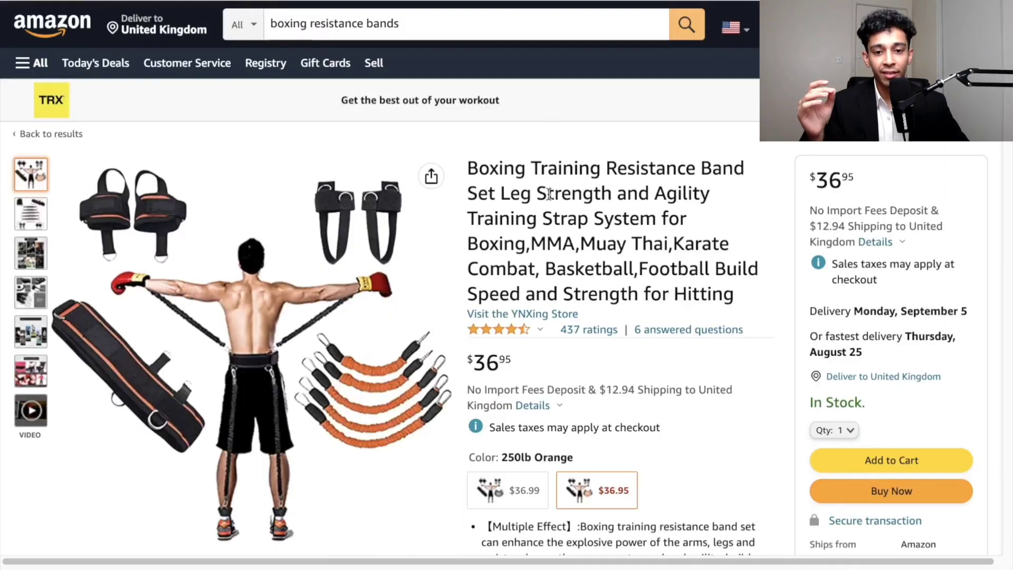
# - Examine the Boxing Training Resistance Band Set listing's feature bullets and customer reviews
pyautogui.scroll(-7, 552, 194)
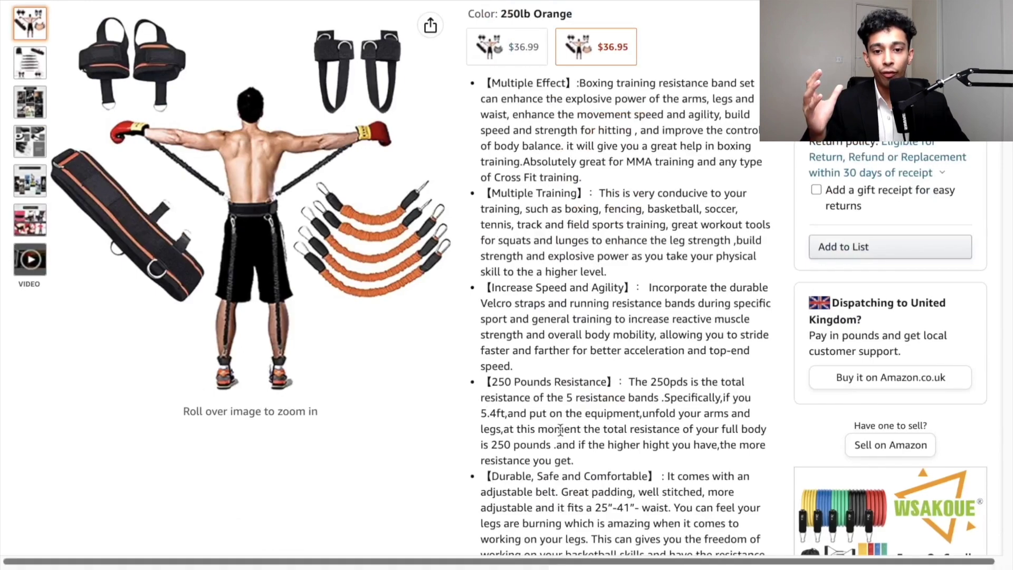
pyautogui.scroll(-3, 562, 424)
pyautogui.scroll(3, 512, 364)
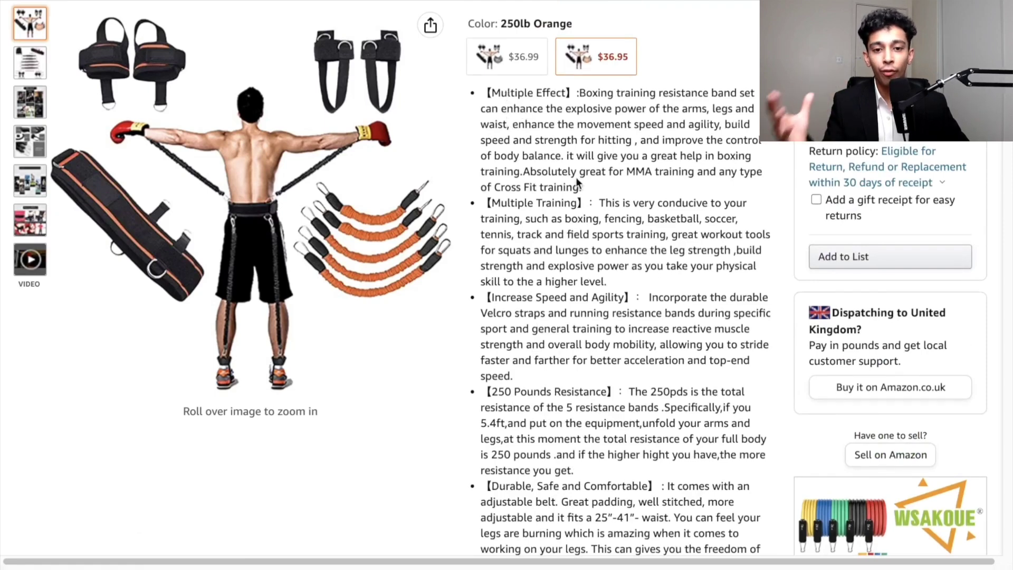
pyautogui.scroll(-2, 551, 201)
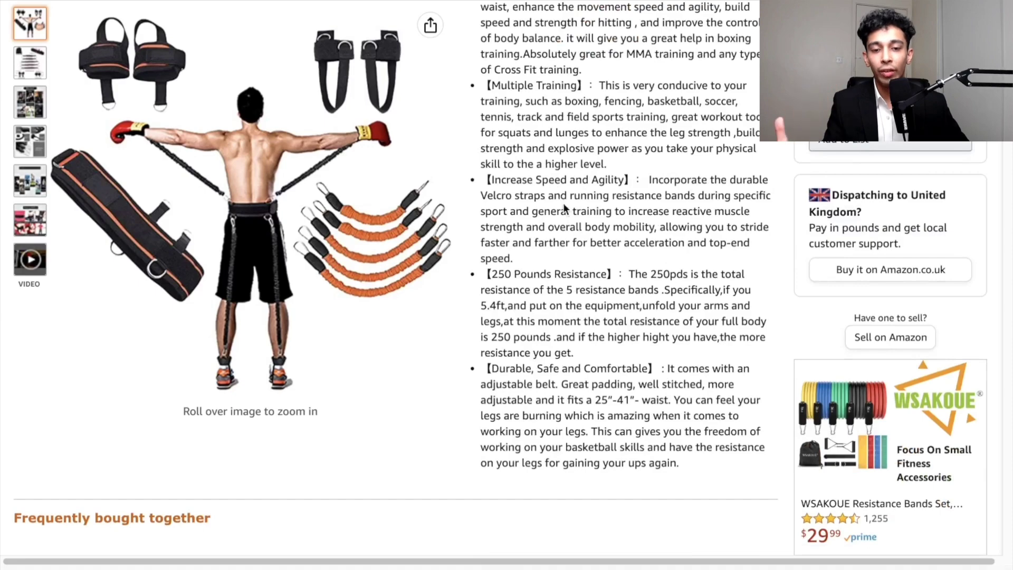
pyautogui.scroll(6, 564, 206)
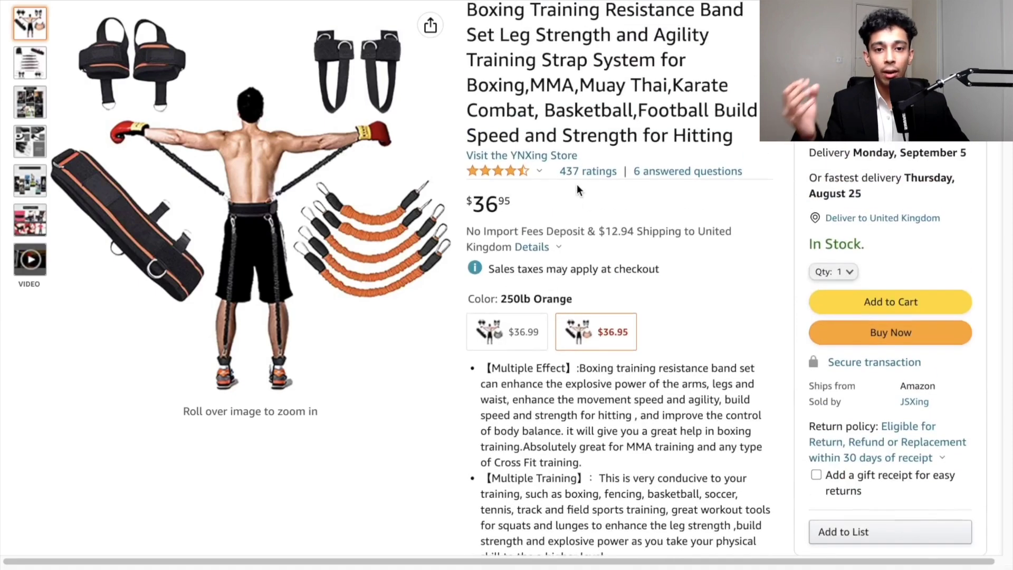
pyautogui.click(583, 172)
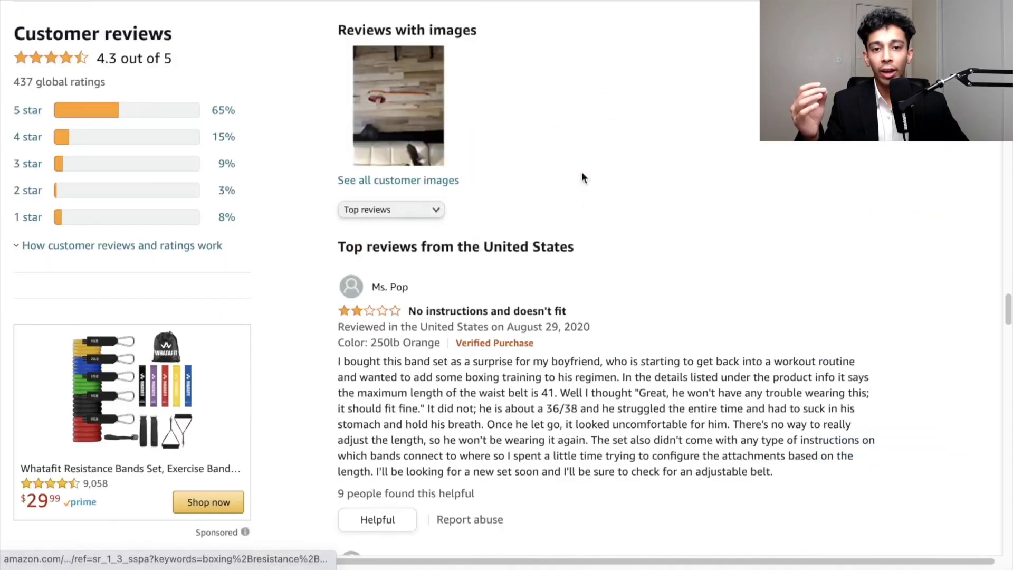
pyautogui.scroll(-3, 528, 267)
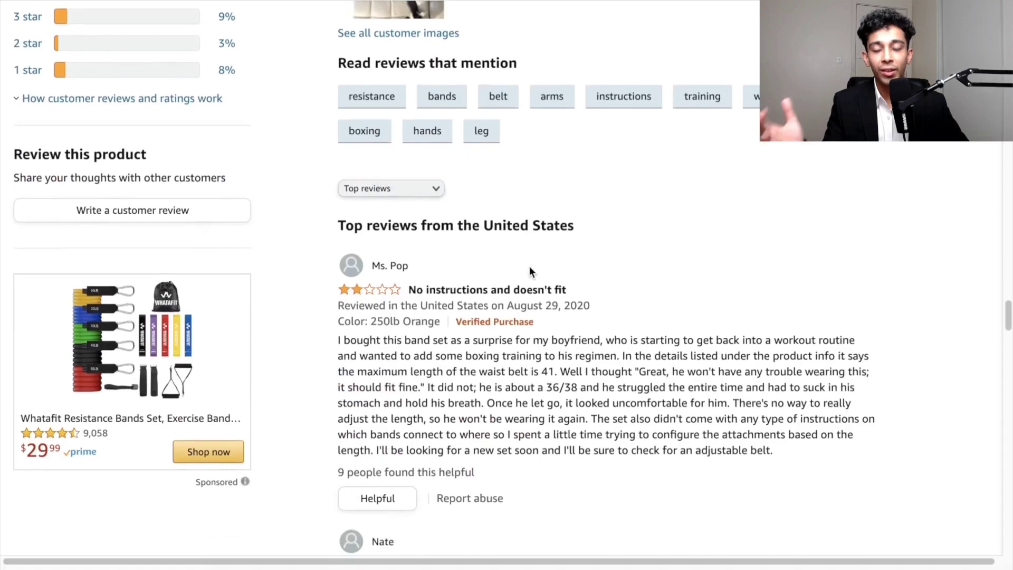
pyautogui.scroll(-2, 530, 266)
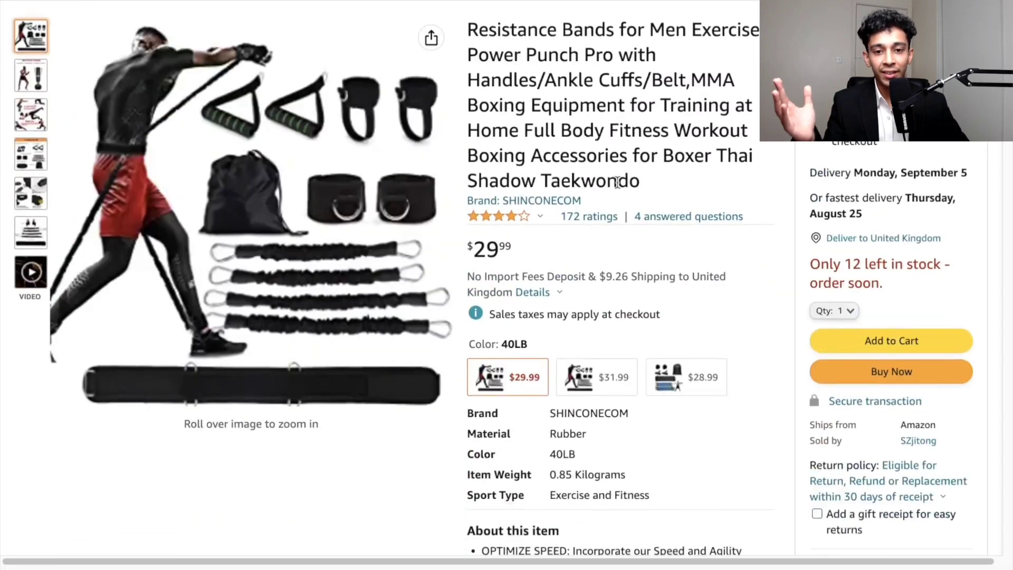
# - Read the Power Punch Pro listing's About this item section and zoom into its product image
pyautogui.scroll(-7, 594, 227)
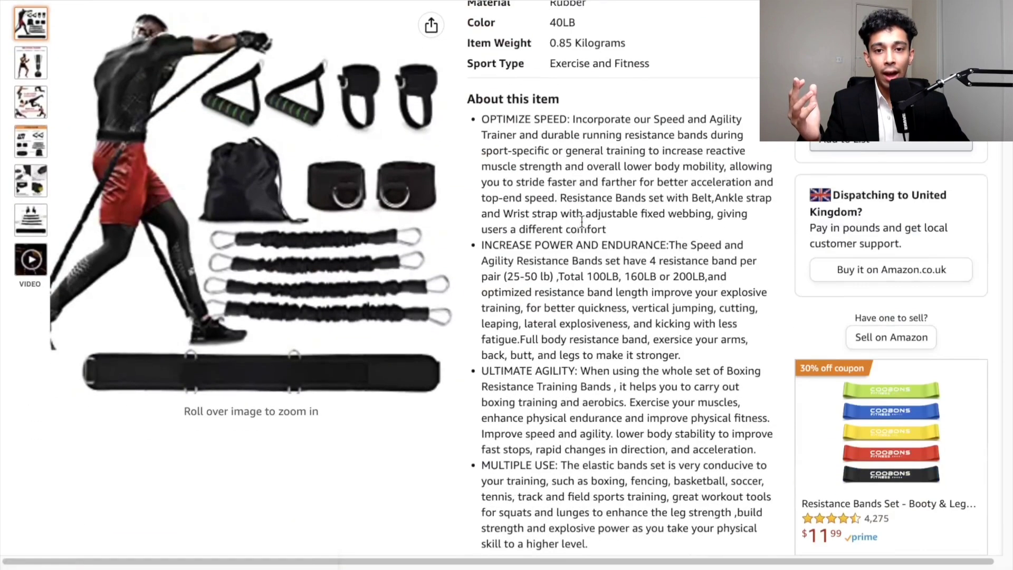
pyautogui.moveTo(332, 209)
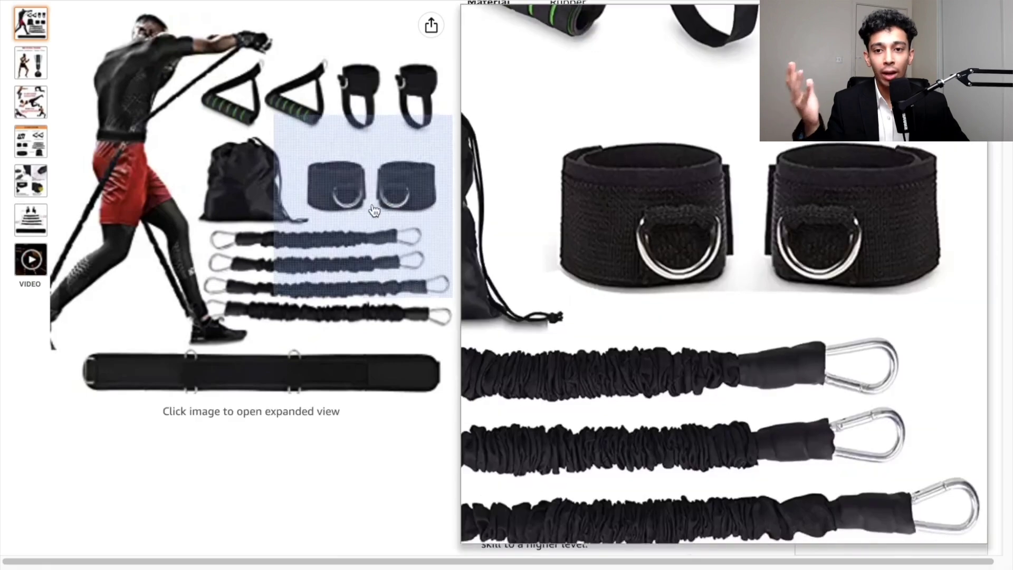
pyautogui.scroll(-1, 538, 180)
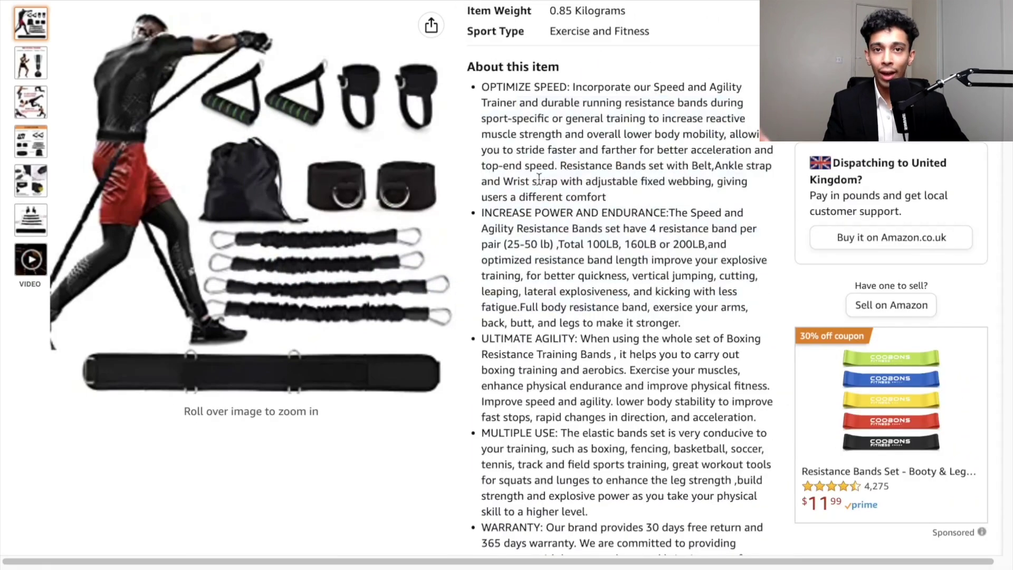
# - Read the GYRO FITNESS Shadow Boxer Pro listing's About this item section, then another boxing band listing's features
pyautogui.scroll(-3, 538, 182)
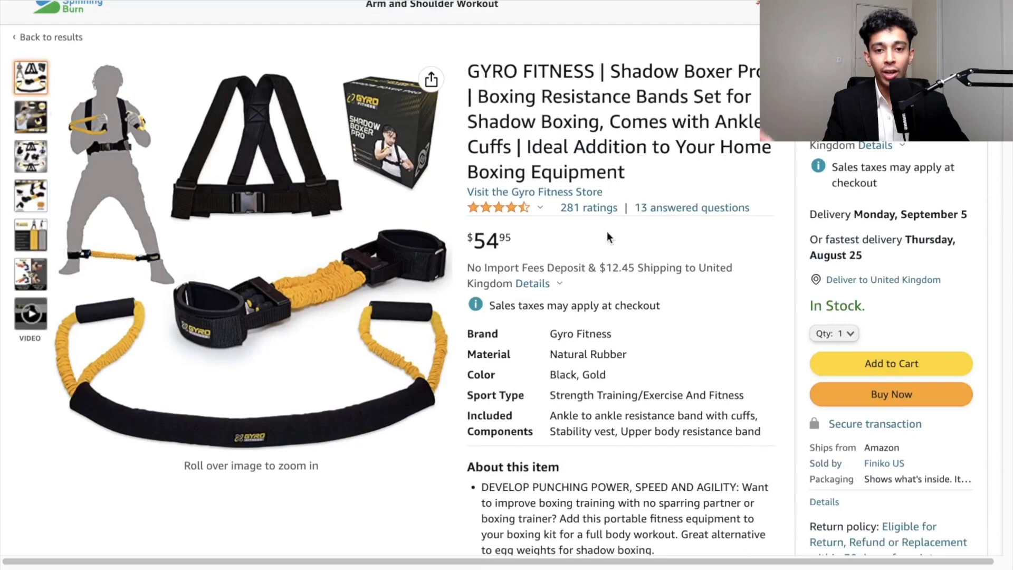
pyautogui.scroll(-5, 672, 272)
pyautogui.scroll(-1, 672, 272)
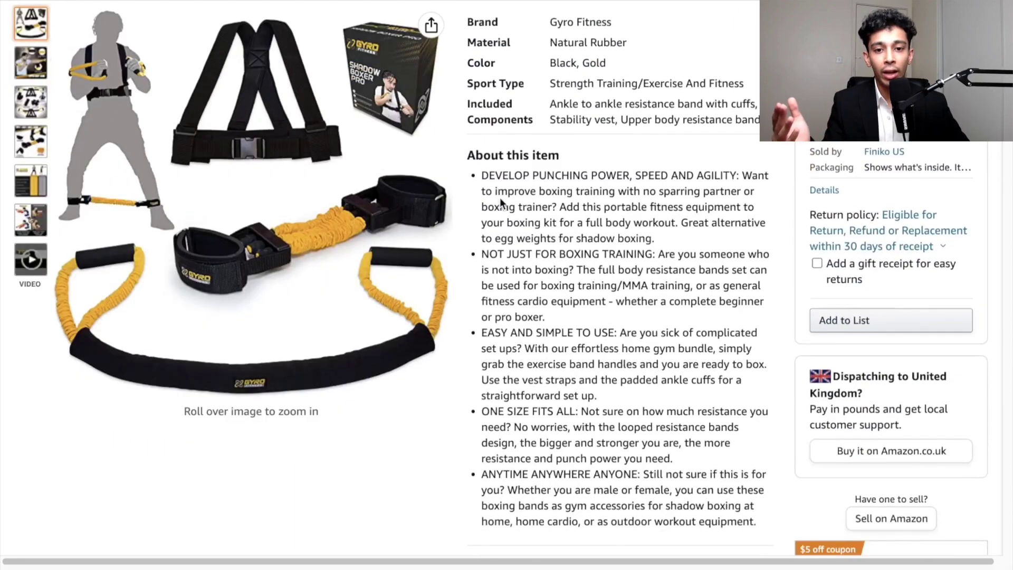
pyautogui.moveTo(496, 193); pyautogui.dragTo(654, 426)
pyautogui.click(655, 426)
pyautogui.scroll(-1, 637, 409)
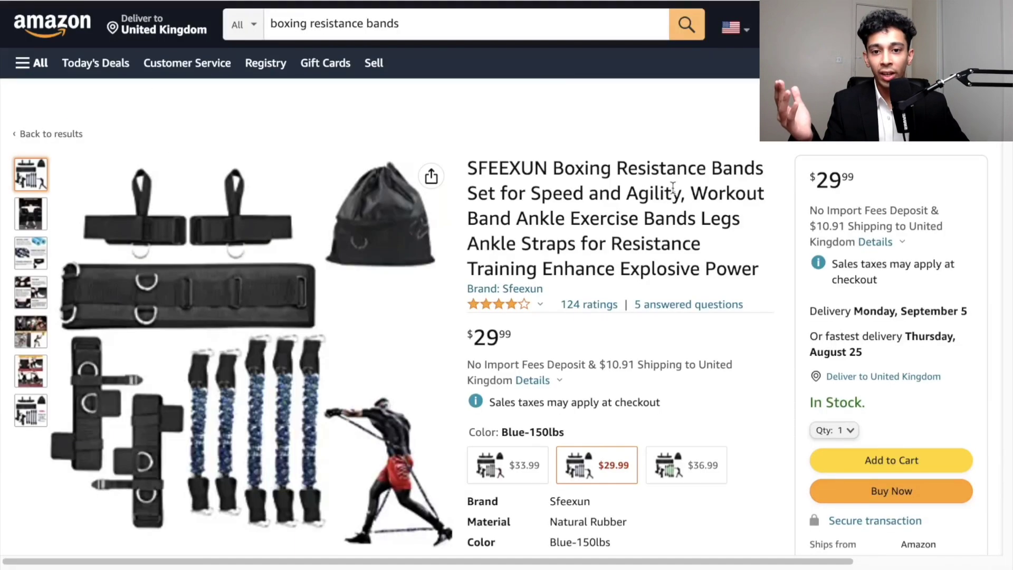
pyautogui.scroll(-5, 659, 209)
pyautogui.scroll(-6, 659, 209)
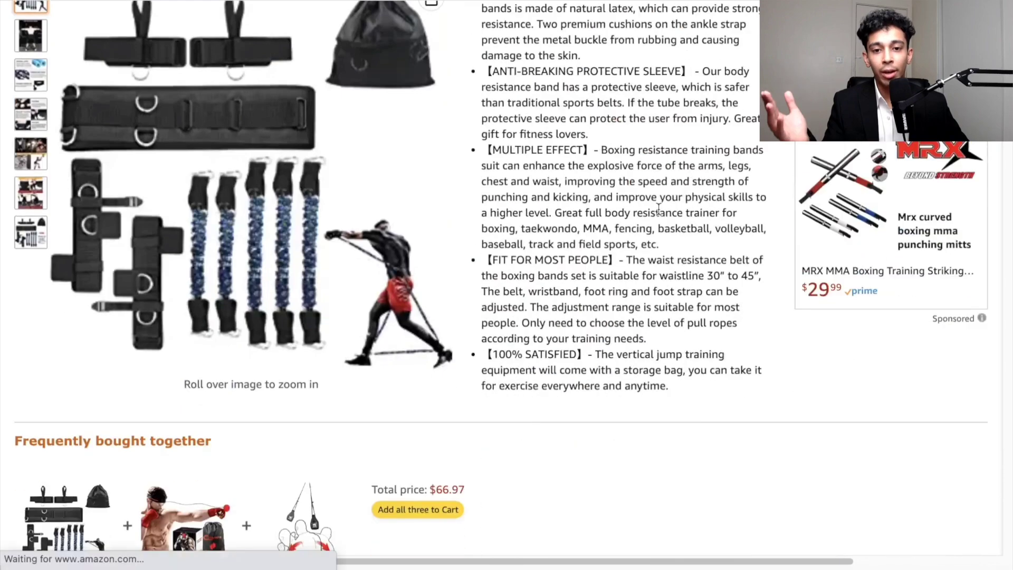
# - Examine the TOCO FREIDO boxing band listing's product details and About this item section
pyautogui.scroll(3, 659, 209)
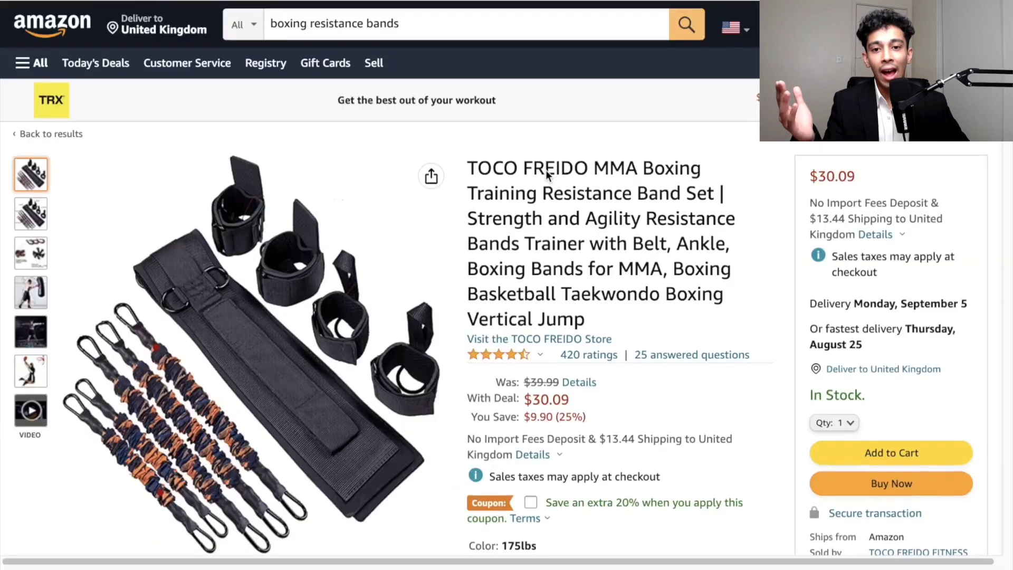
pyautogui.scroll(-10, 545, 170)
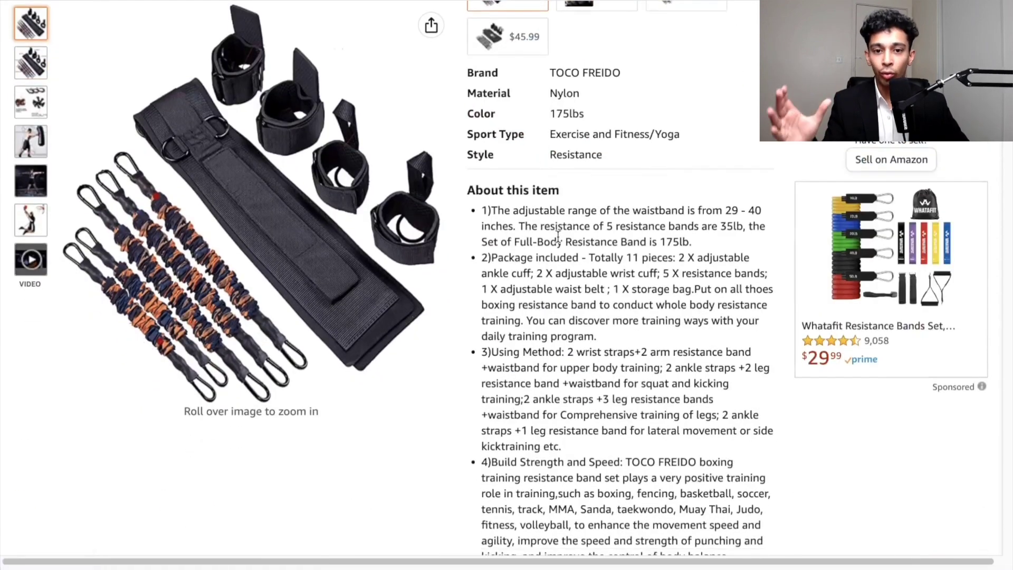
pyautogui.scroll(3, 663, 243)
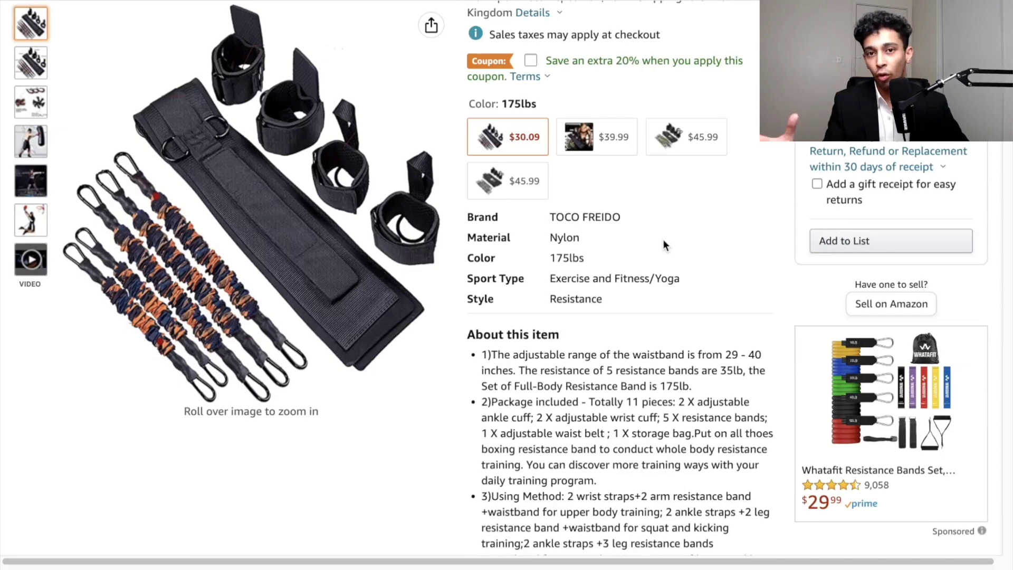
pyautogui.scroll(8, 663, 239)
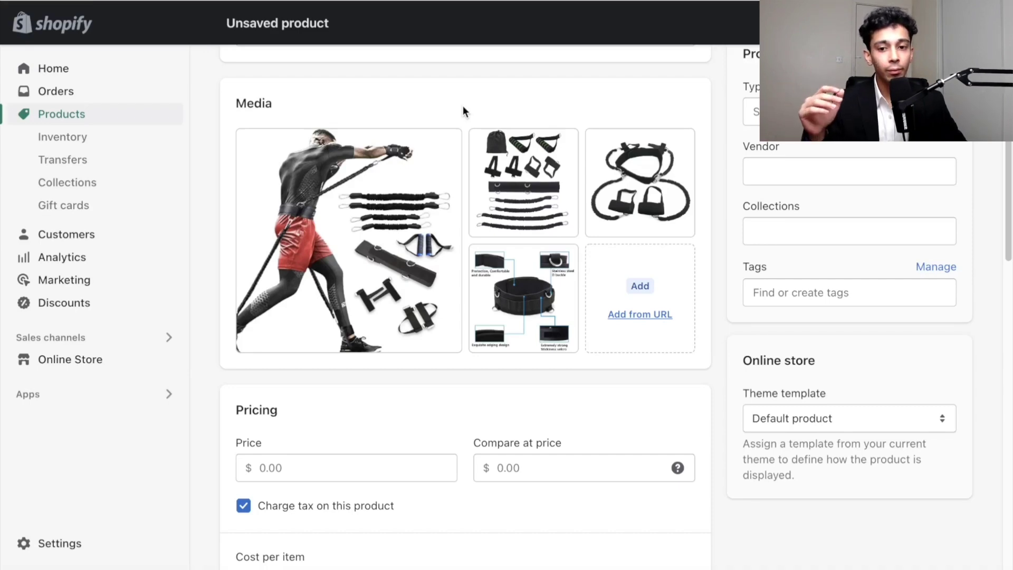
# - Set the price to 59.99 and the compare-at price to 119.99, and stop charging tax on the product
pyautogui.scroll(-6, 463, 109)
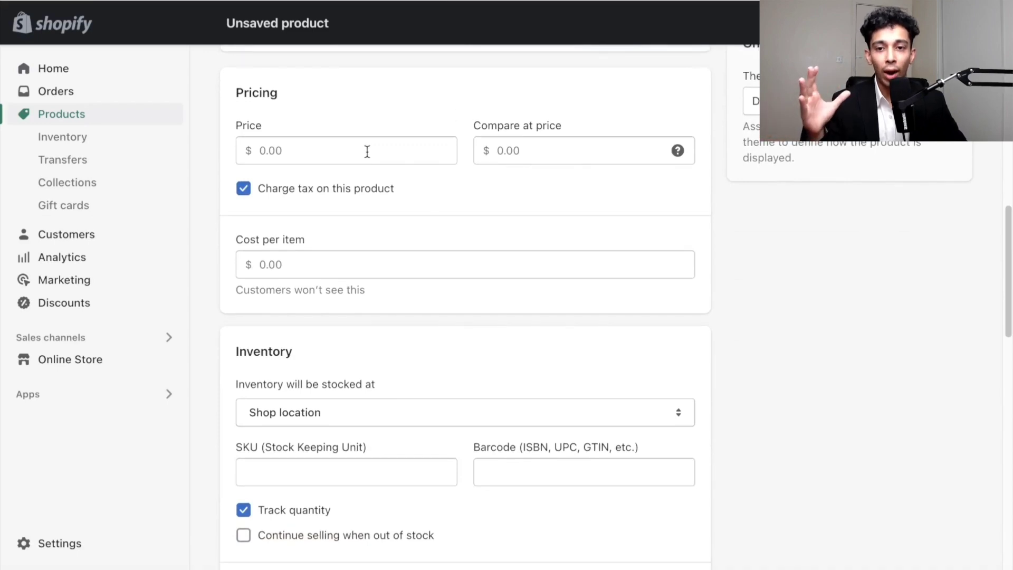
pyautogui.click(368, 152)
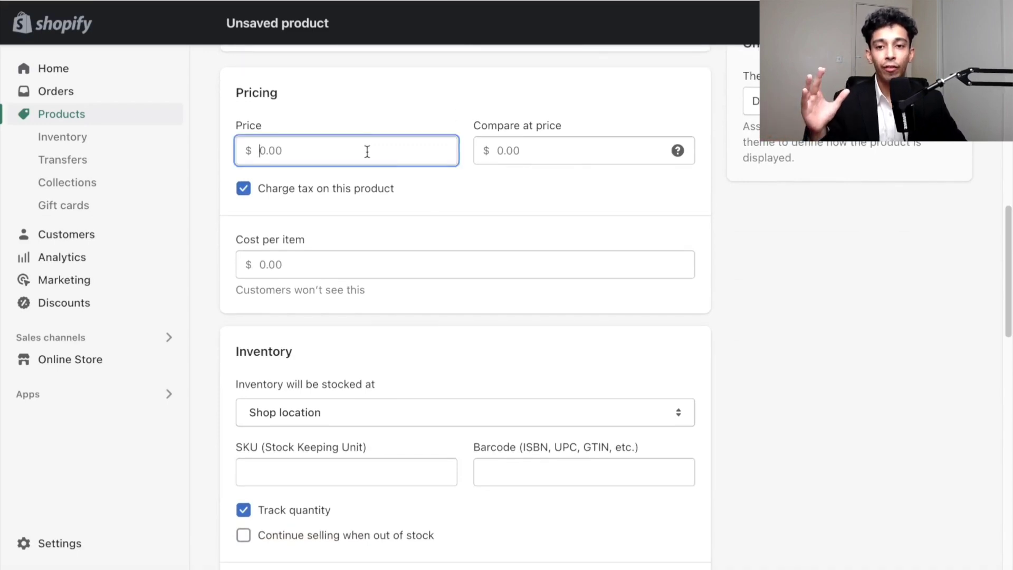
pyautogui.write('59.99')
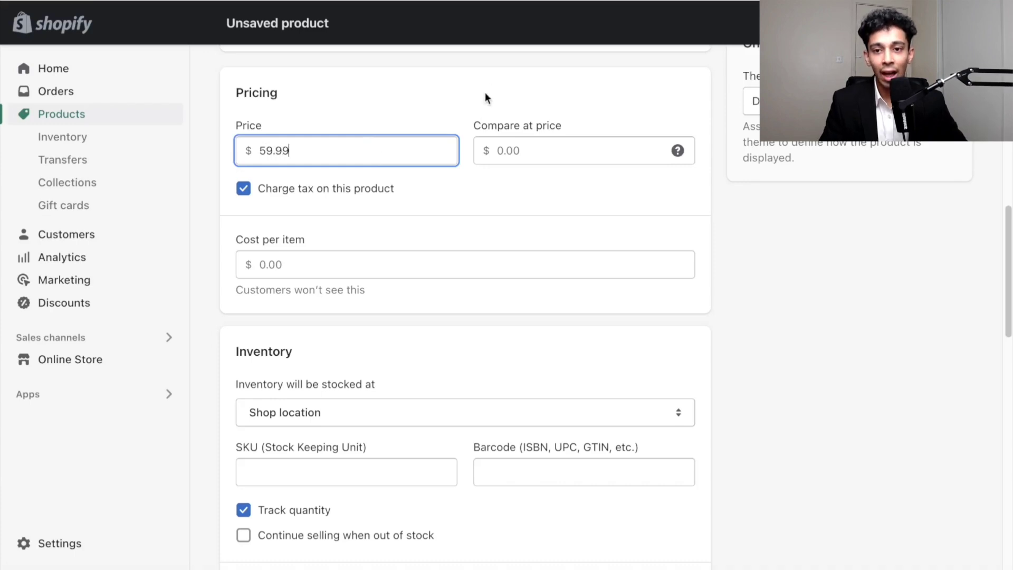
pyautogui.click(485, 98)
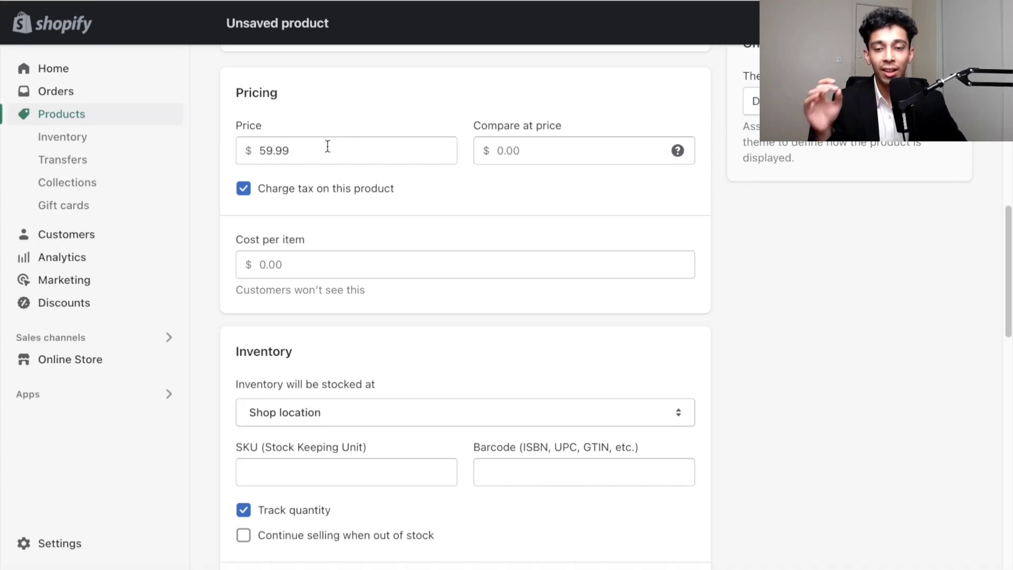
pyautogui.moveTo(327, 146); pyautogui.dragTo(252, 151)
pyautogui.click(546, 147)
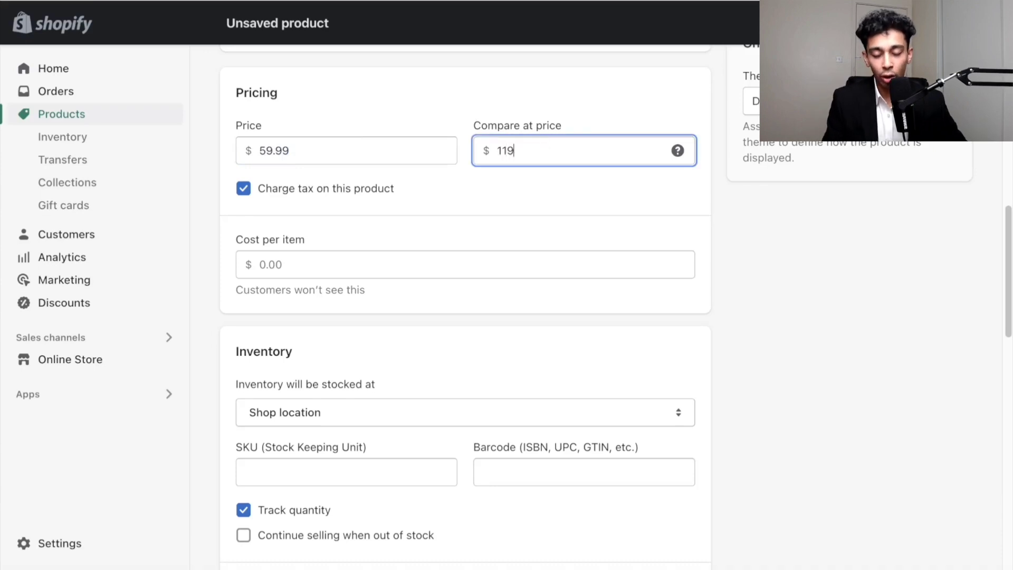
pyautogui.click(489, 92)
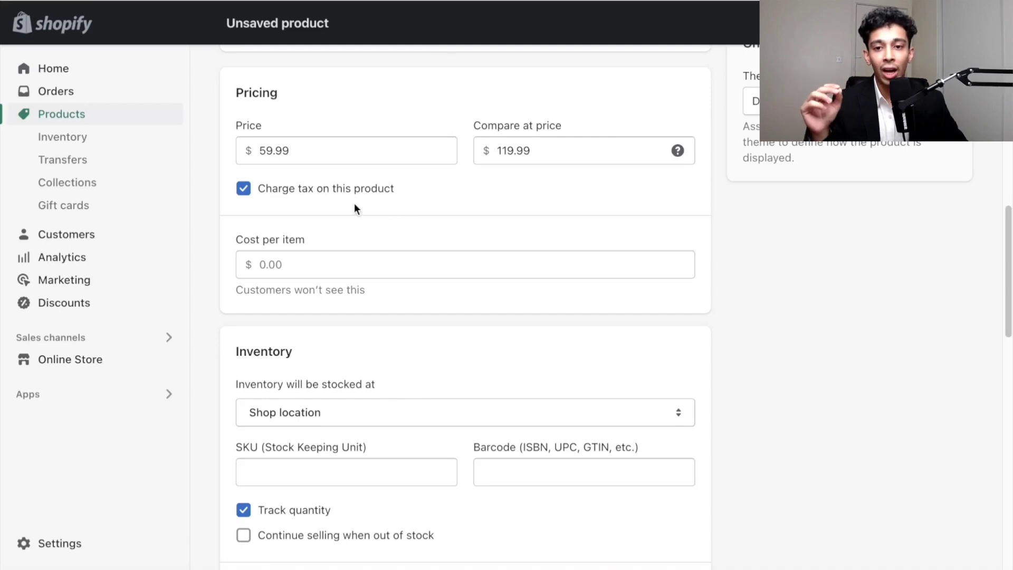
pyautogui.click(326, 196)
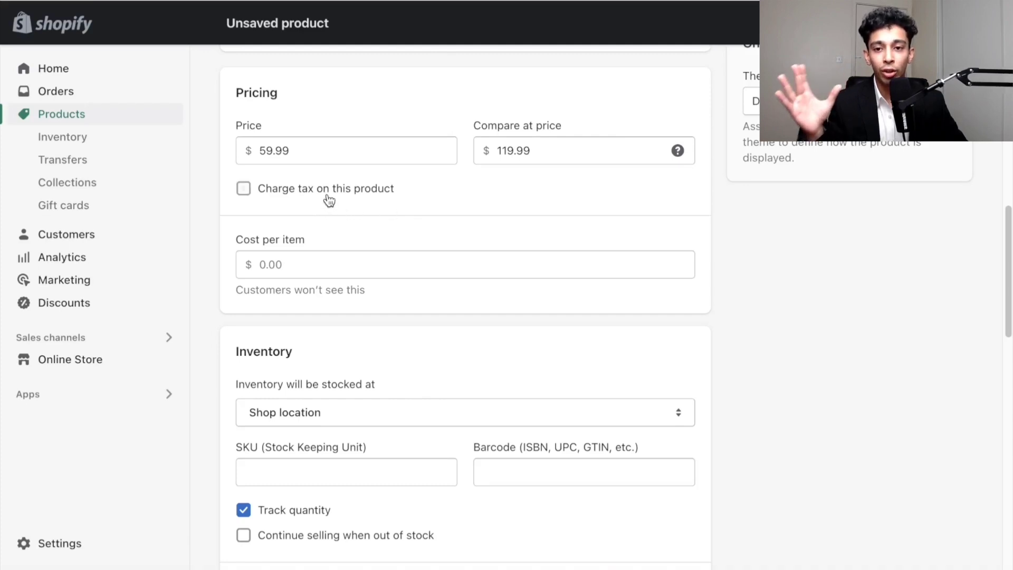
# - Stock the product's inventory at the DSers fulfillment service location
pyautogui.scroll(-1, 311, 237)
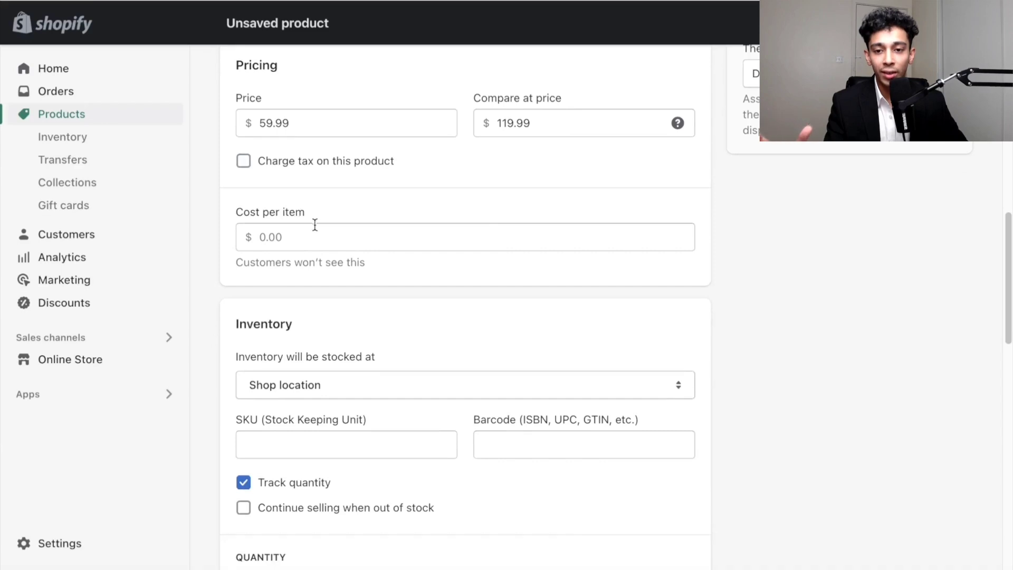
pyautogui.scroll(-5, 430, 201)
pyautogui.click(296, 113)
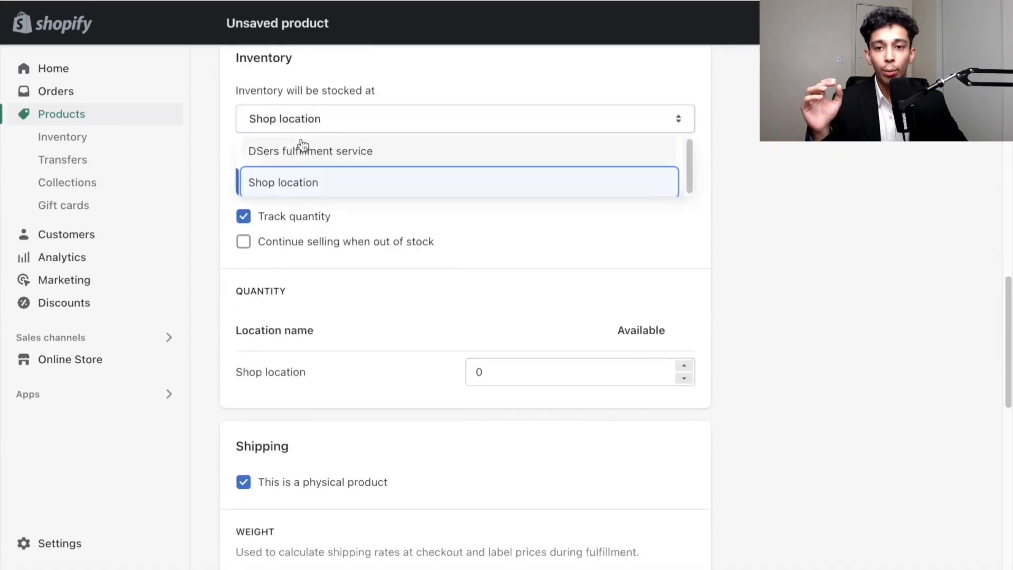
pyautogui.click(306, 149)
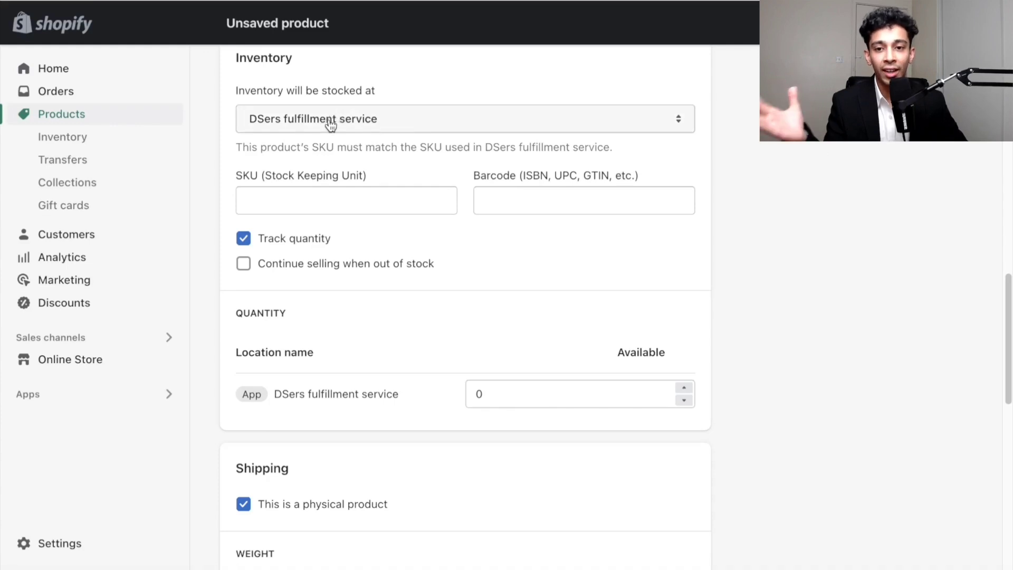
# - Enter 12345 as the SKU and turn off quantity tracking
pyautogui.click(314, 200)
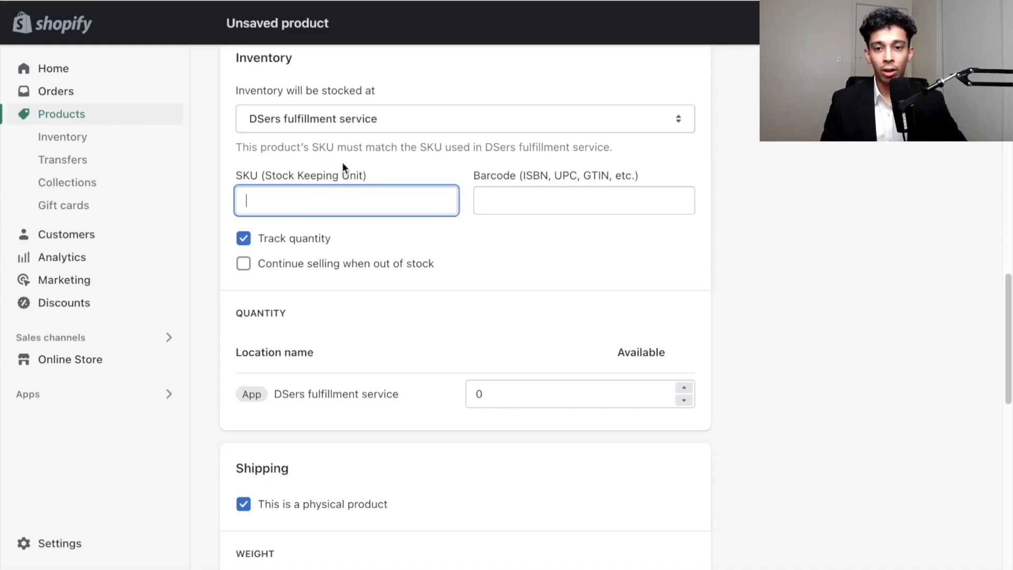
pyautogui.write('12345')
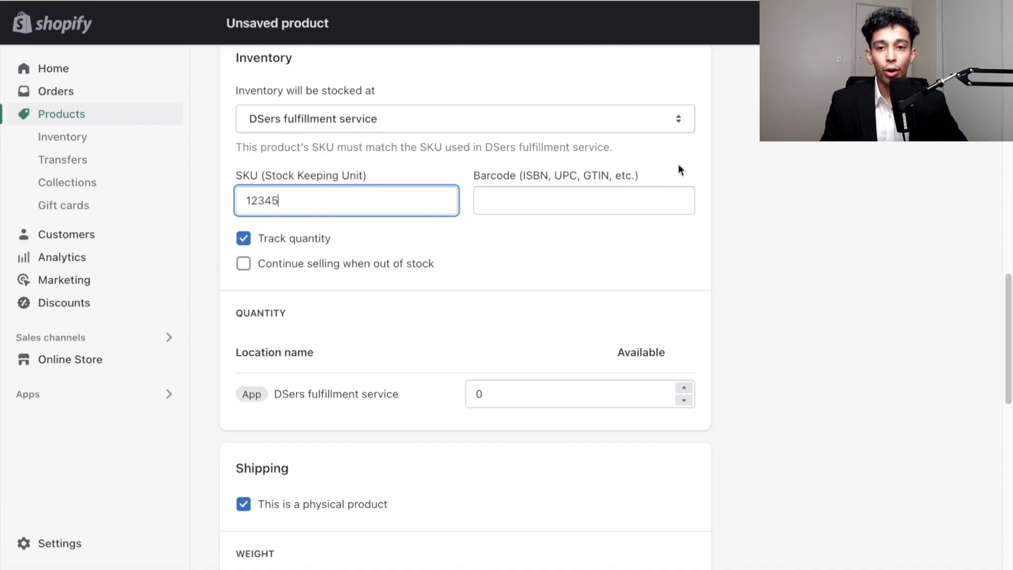
pyautogui.click(746, 170)
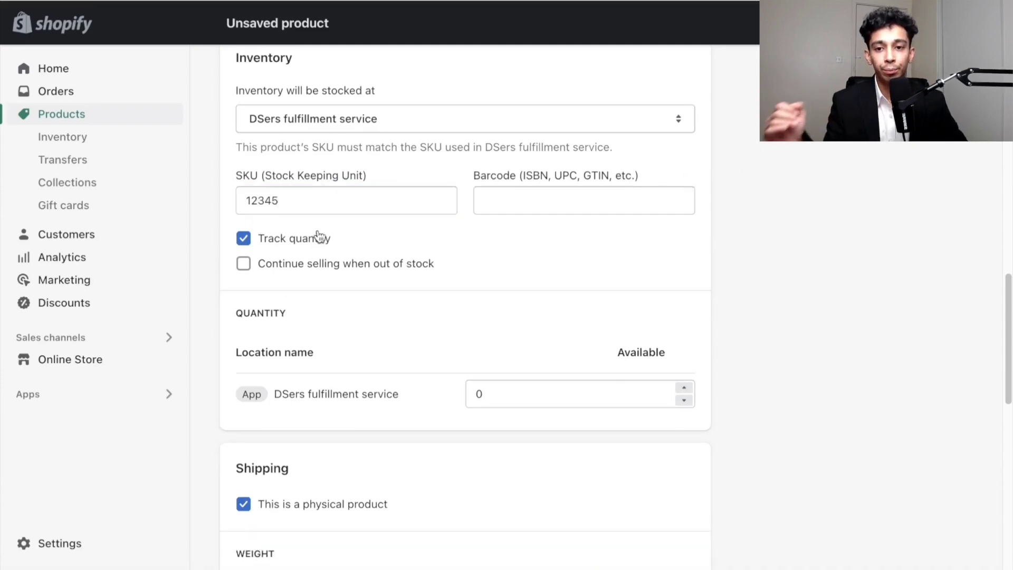
pyautogui.click(243, 238)
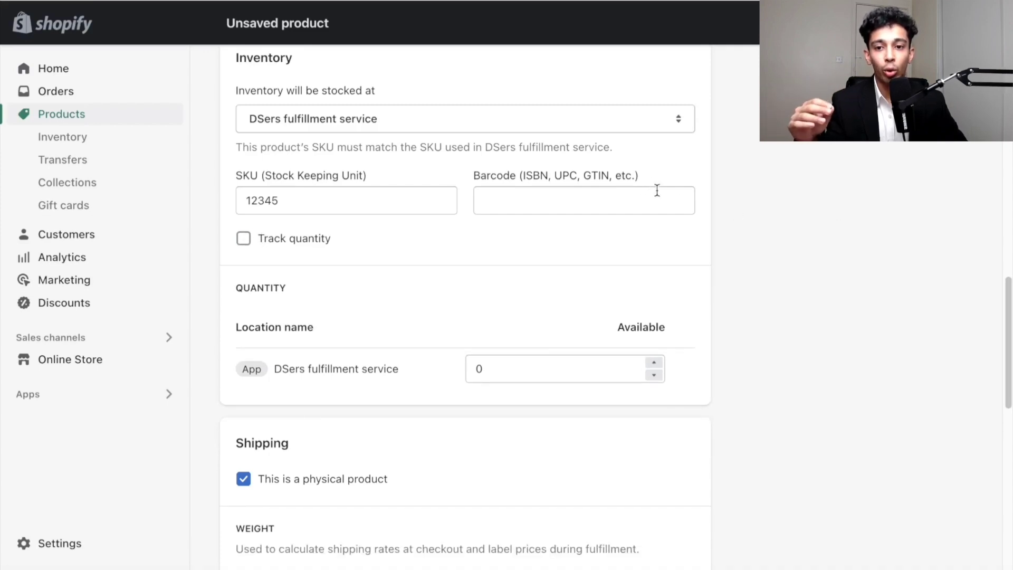
# - Add a Color option with the values Black, Blue and Red
pyautogui.scroll(-3, 774, 258)
pyautogui.scroll(-3, 774, 258)
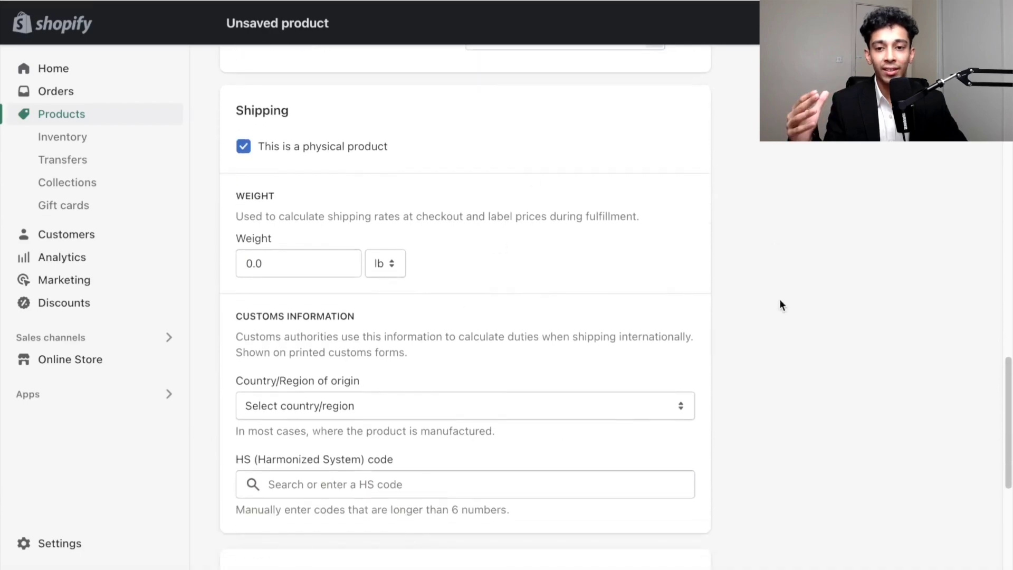
pyautogui.scroll(-6, 780, 304)
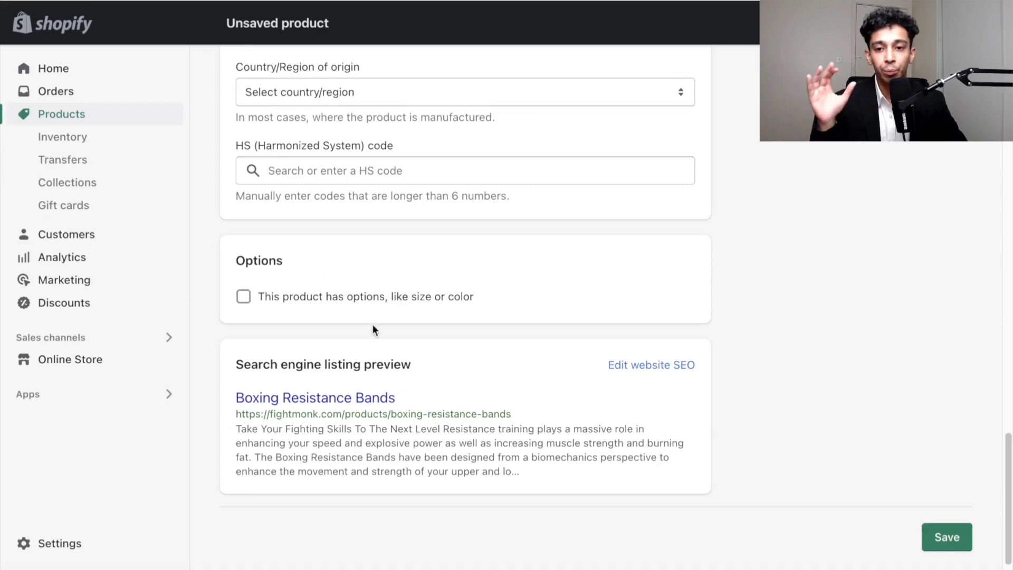
pyautogui.click(364, 298)
pyautogui.scroll(-3, 470, 215)
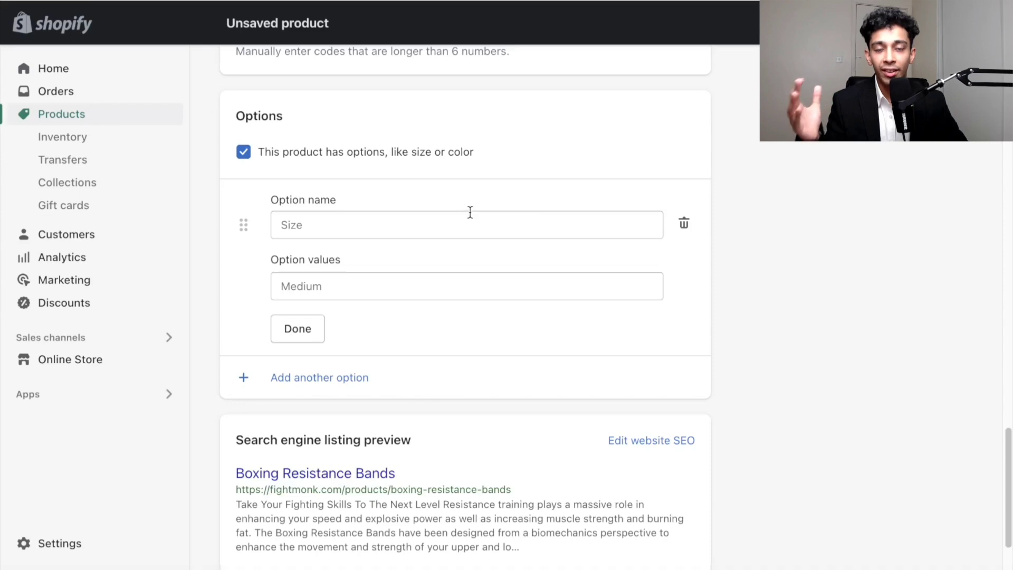
pyautogui.click(469, 212)
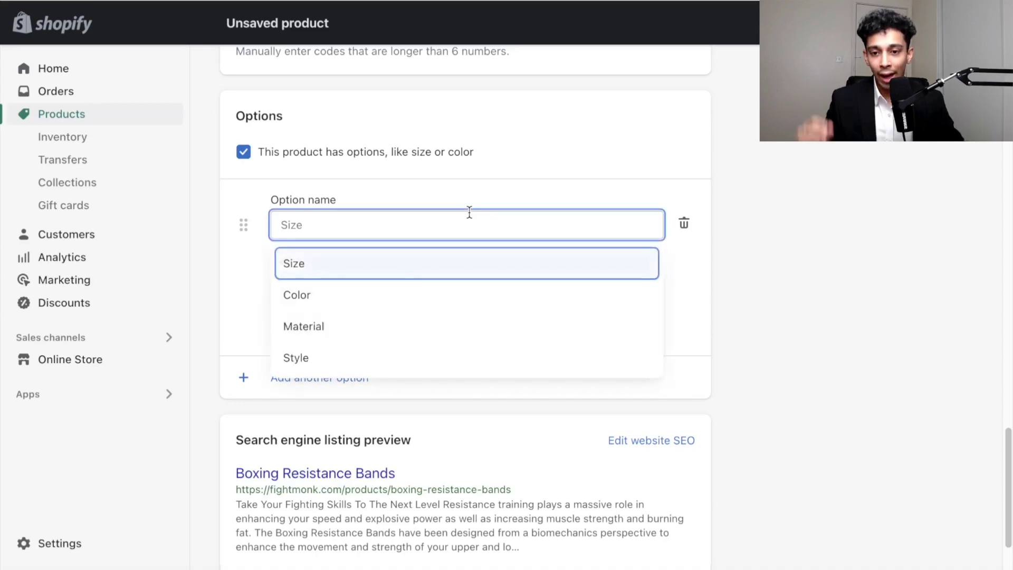
pyautogui.click(373, 297)
pyautogui.write('B')
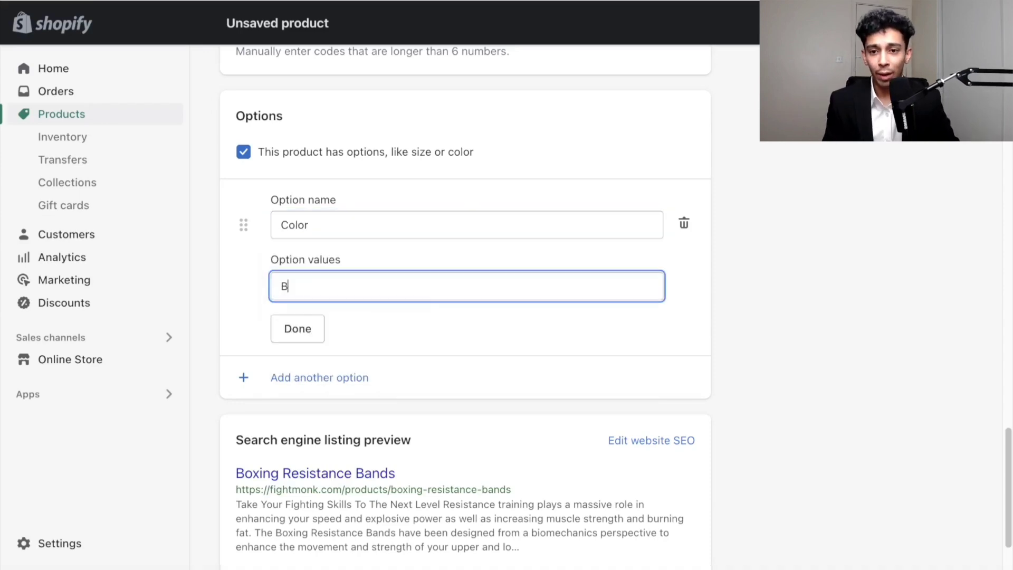
pyautogui.write('lack')
pyautogui.press('Return')
pyautogui.write('Bku')
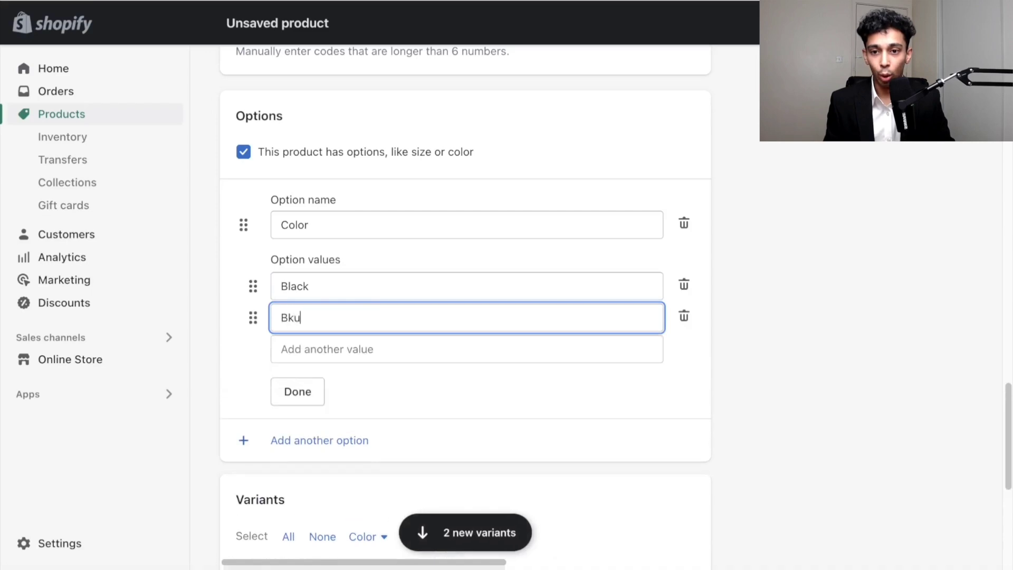
pyautogui.press('Return')
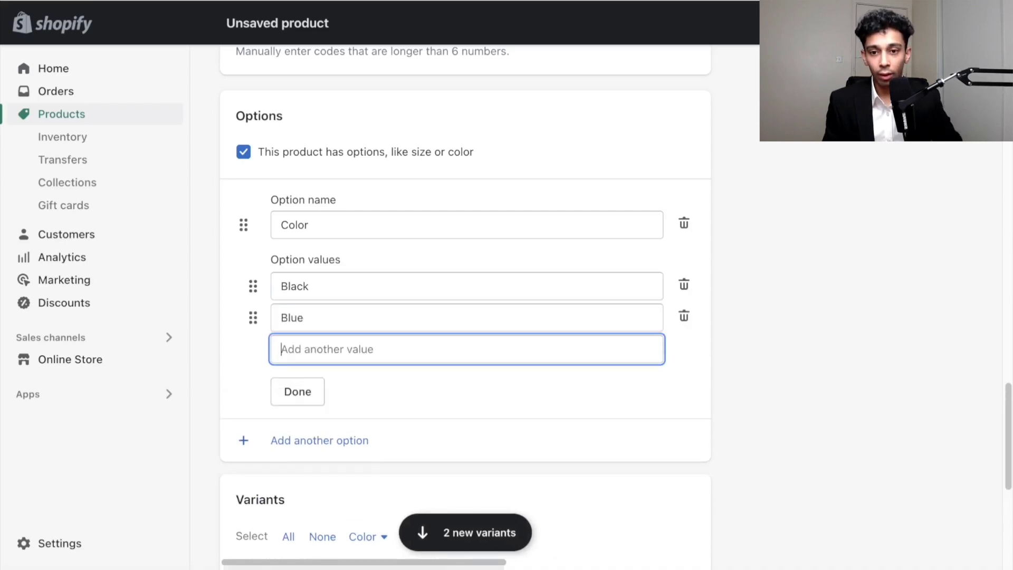
pyautogui.write('Red')
pyautogui.click(301, 420)
# - Add a Size option with the values Small, Medium and Large
pyautogui.scroll(-1, 317, 402)
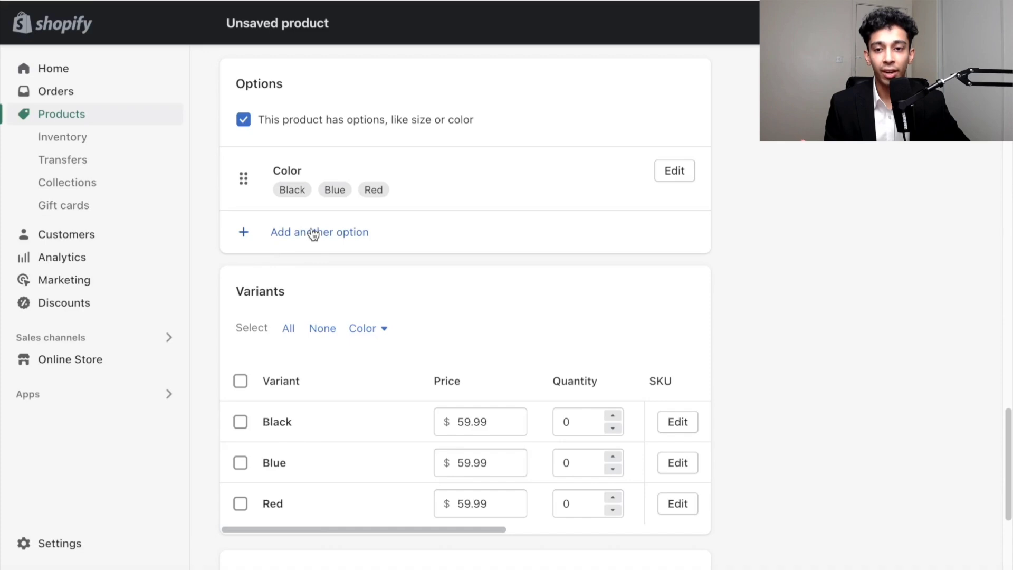
pyautogui.click(313, 234)
pyautogui.click(340, 311)
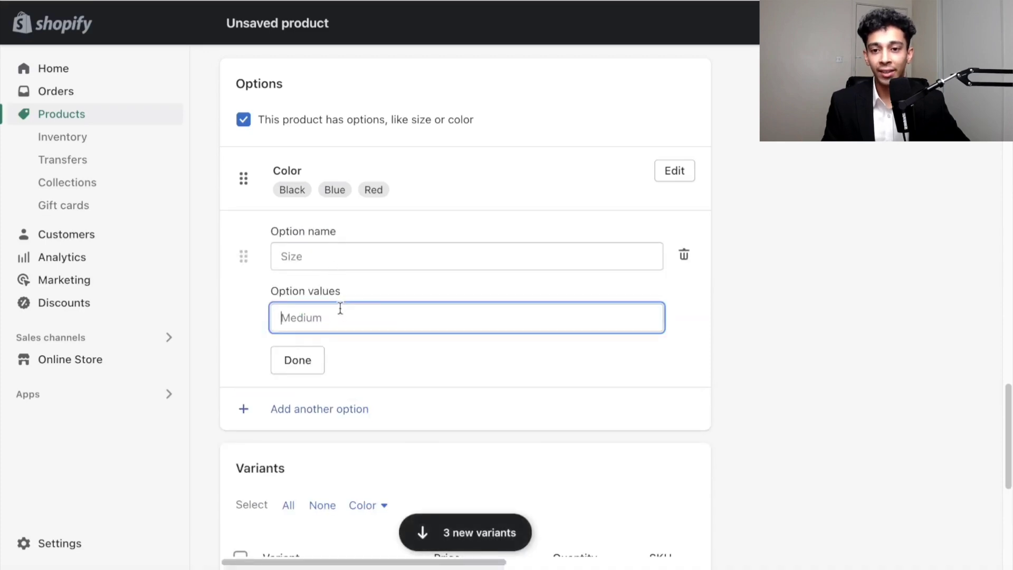
pyautogui.write('Small')
pyautogui.press('Return')
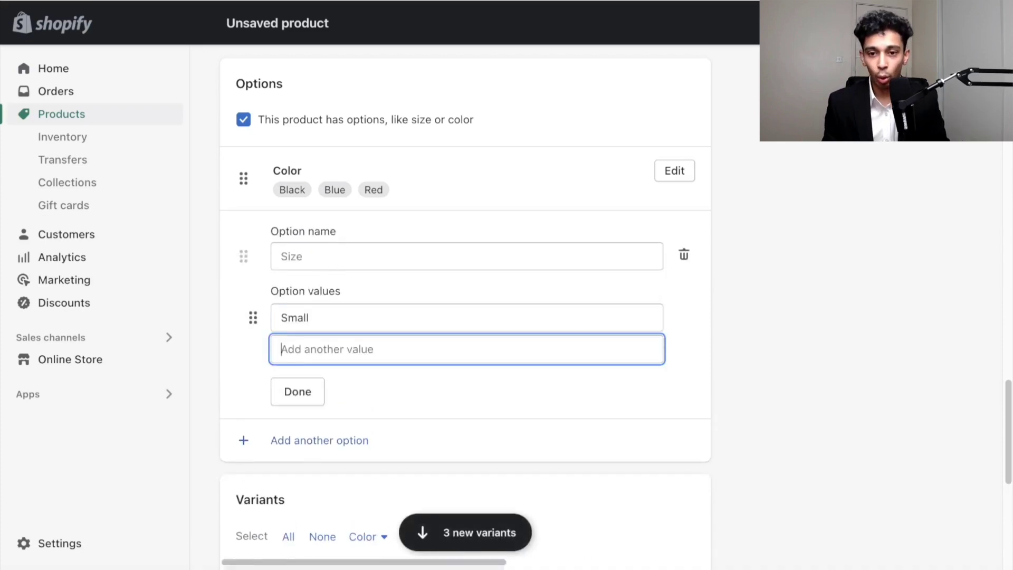
pyautogui.write('Medium')
pyautogui.press('Return')
pyautogui.write('Lar')
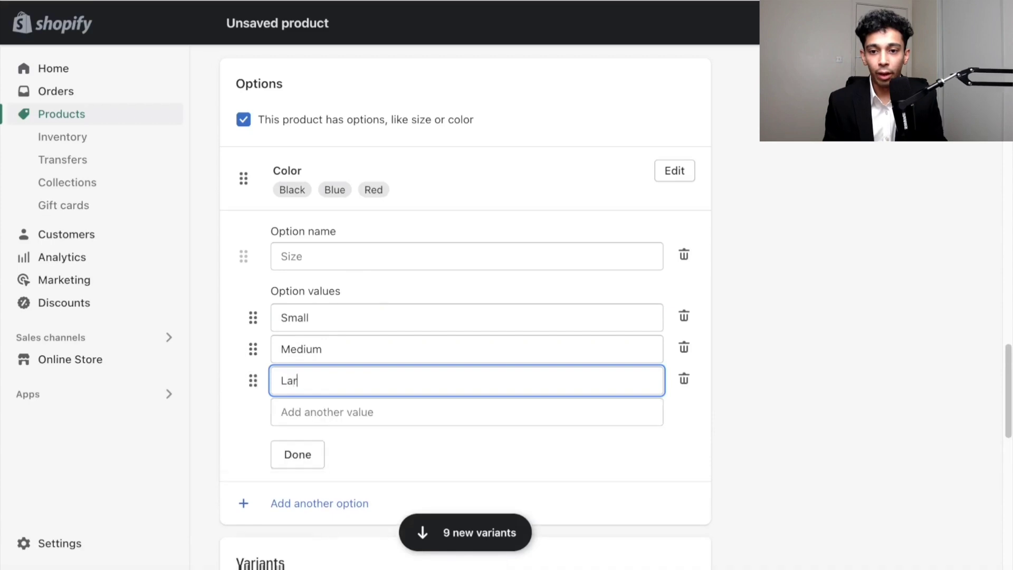
pyautogui.write('ge')
pyautogui.click(319, 460)
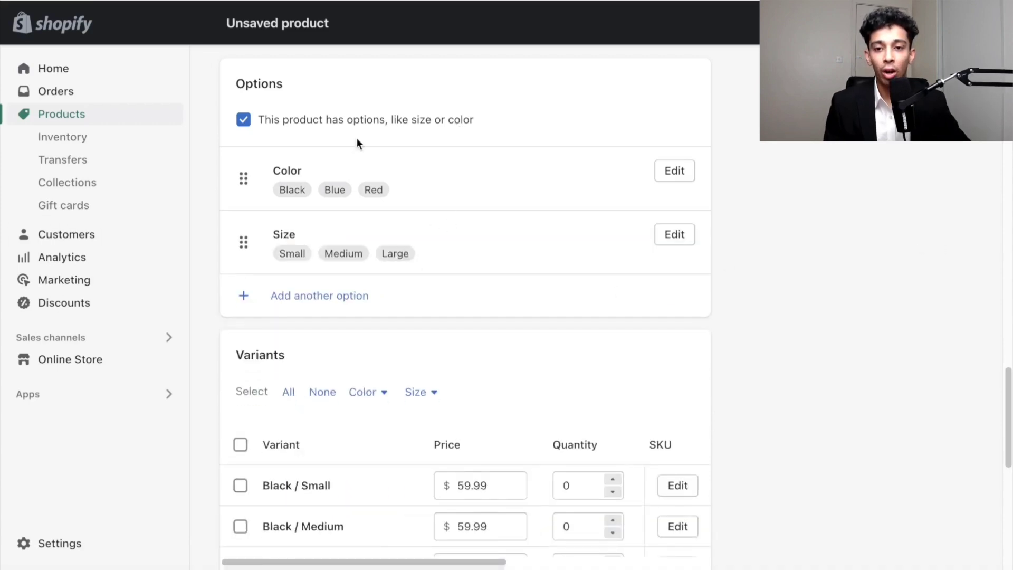
# - Delete all the variants and turn off the product options
pyautogui.scroll(-6, 457, 186)
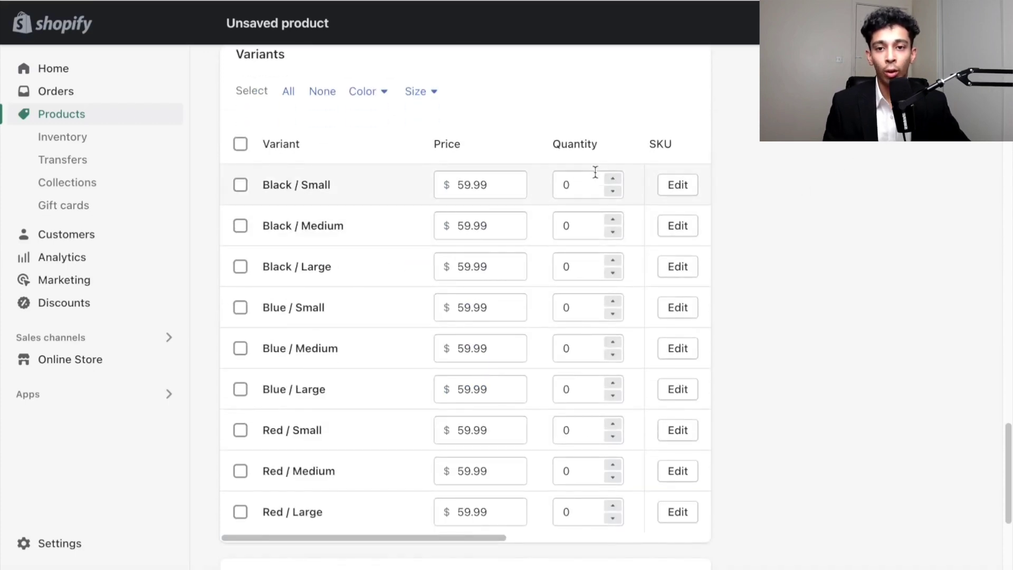
pyautogui.scroll(2, 243, 270)
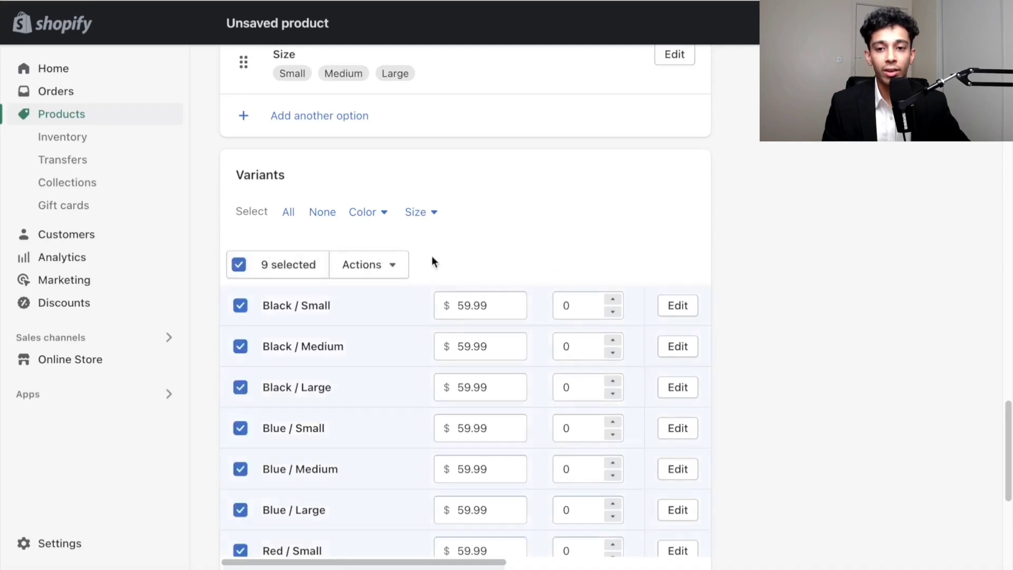
pyautogui.click(368, 266)
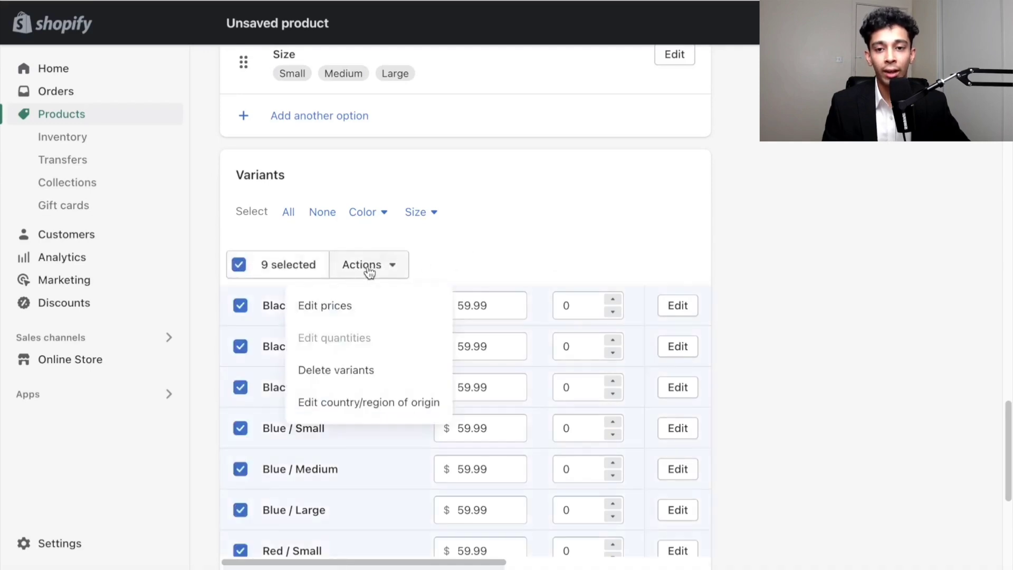
pyautogui.click(343, 370)
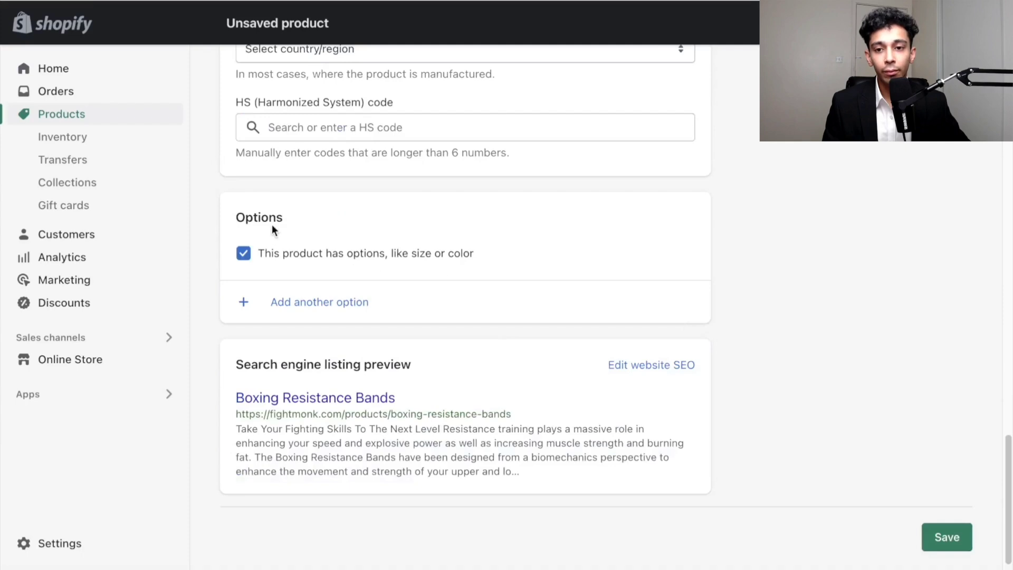
pyautogui.click(245, 254)
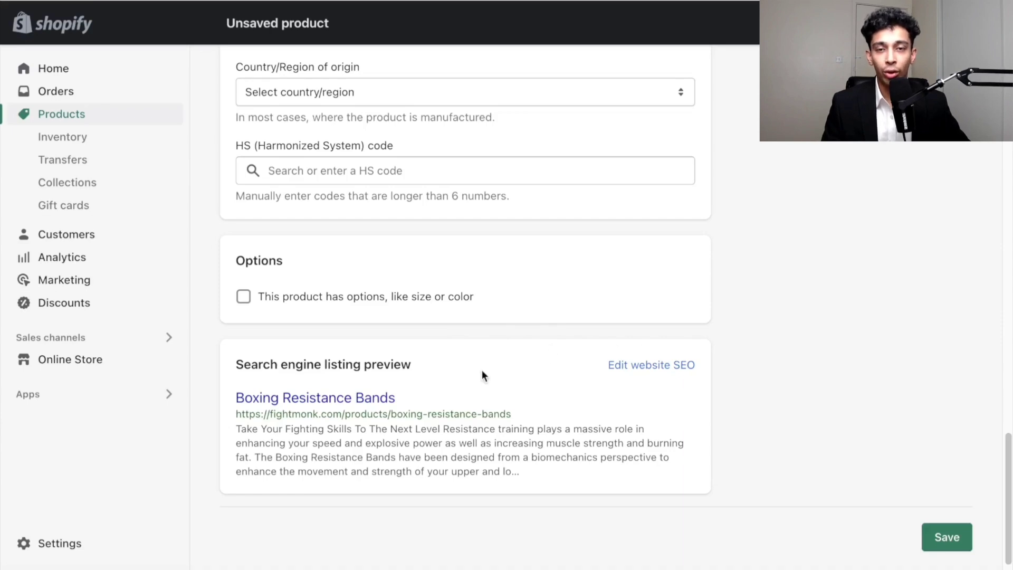
# - Edit the website SEO and trim the meta description to its first two sentences, ending at "burning fat."
pyautogui.click(639, 369)
pyautogui.scroll(-5, 494, 316)
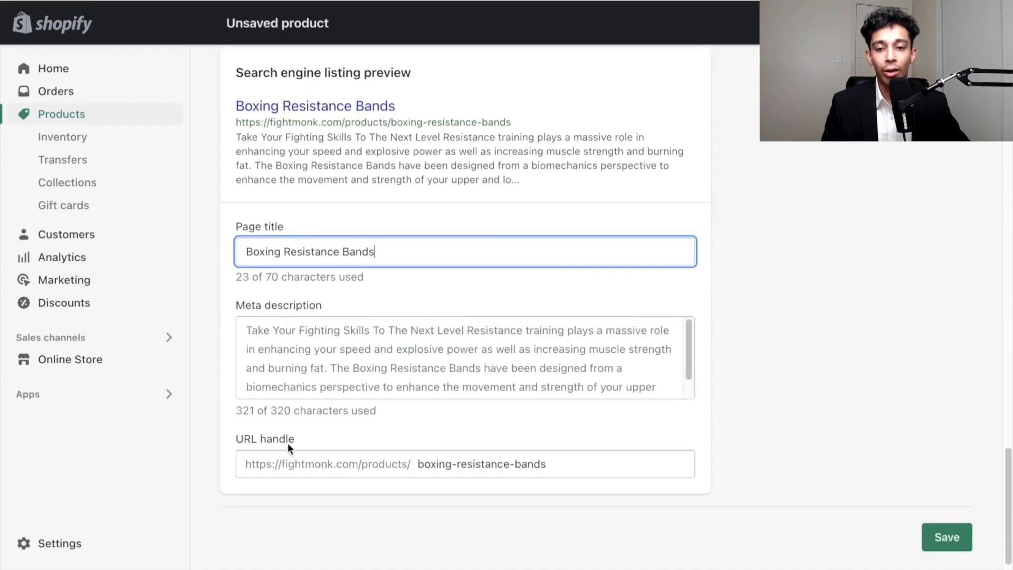
pyautogui.click(759, 245)
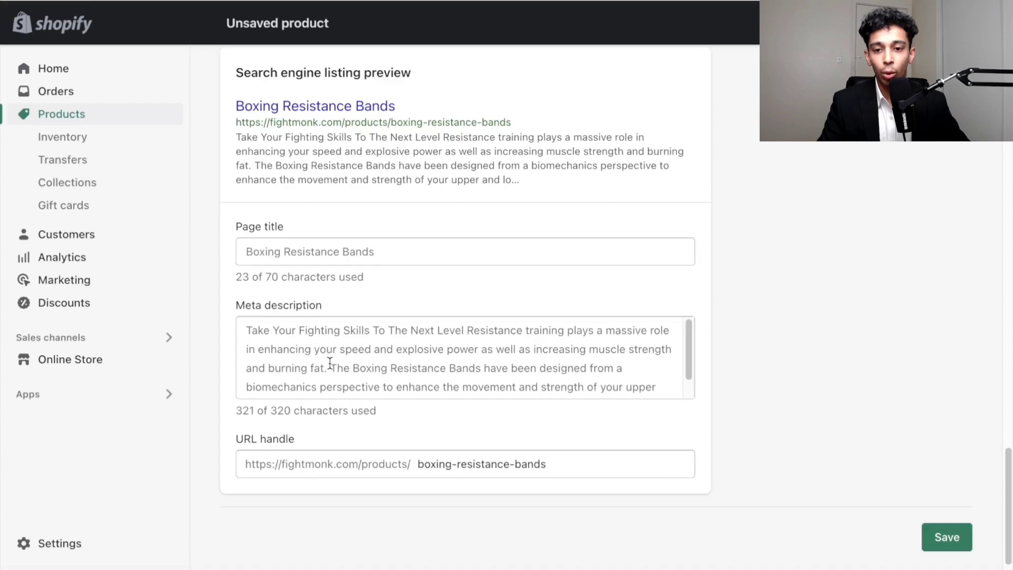
pyautogui.moveTo(330, 363); pyautogui.dragTo(623, 564)
pyautogui.scroll(-3, 760, 320)
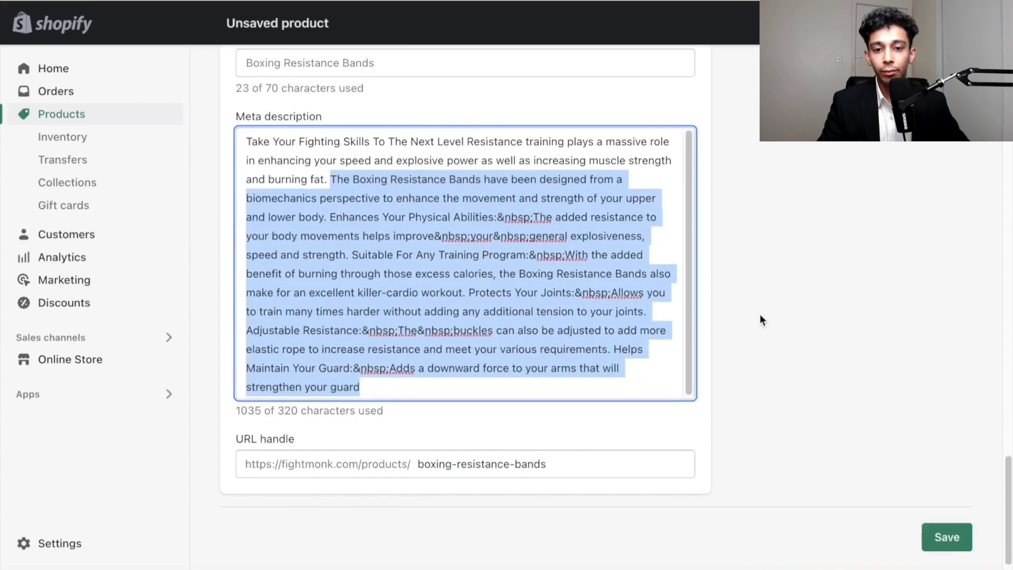
pyautogui.press('BackSpace')
pyautogui.click(782, 307)
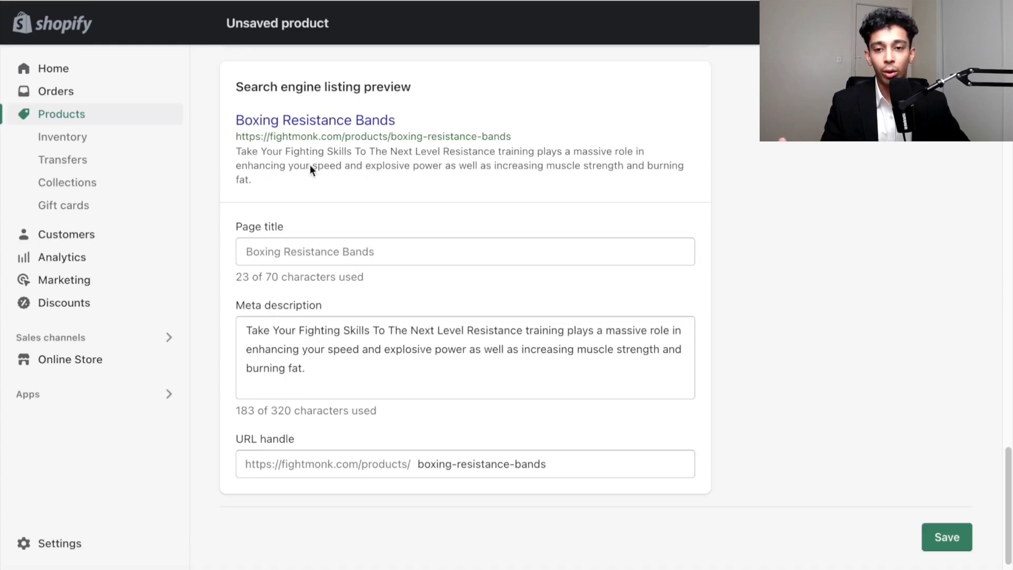
# - Keep the product status Active and uncheck the Facebook, TikTok and SMSBump sales channels, leaving only Online Store
pyautogui.scroll(15, 868, 206)
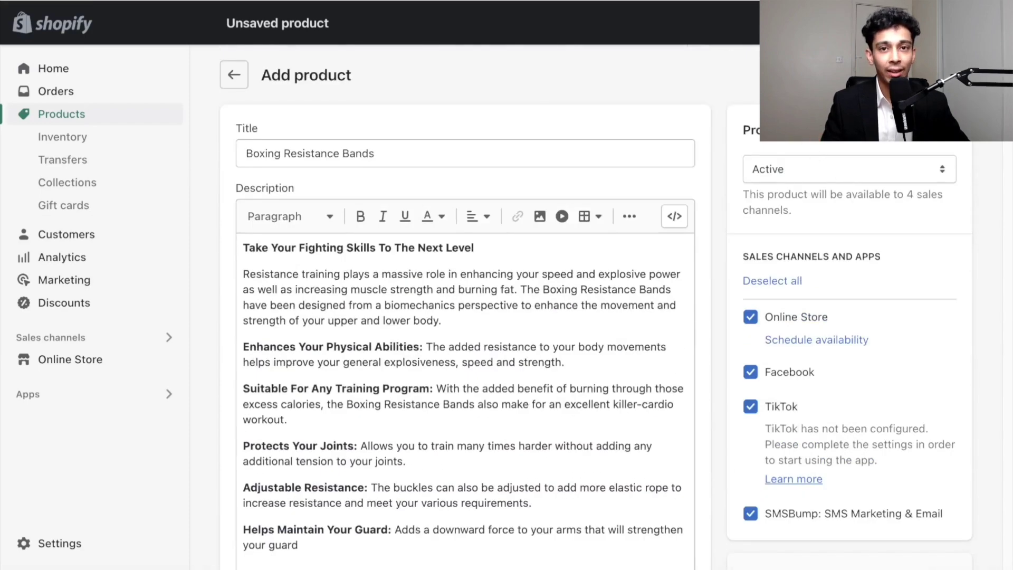
pyautogui.click(786, 159)
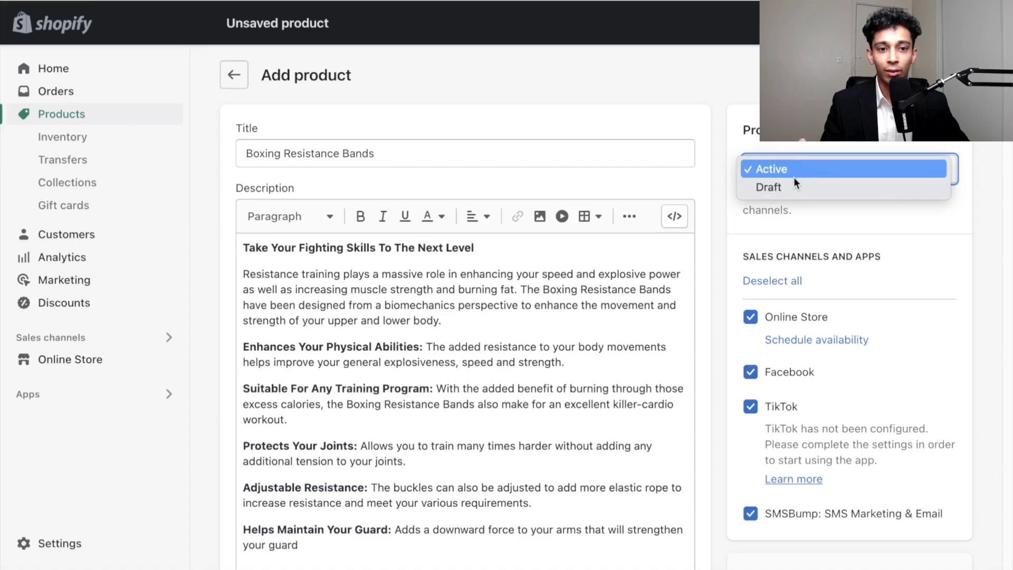
pyautogui.click(724, 109)
pyautogui.scroll(-2, 724, 109)
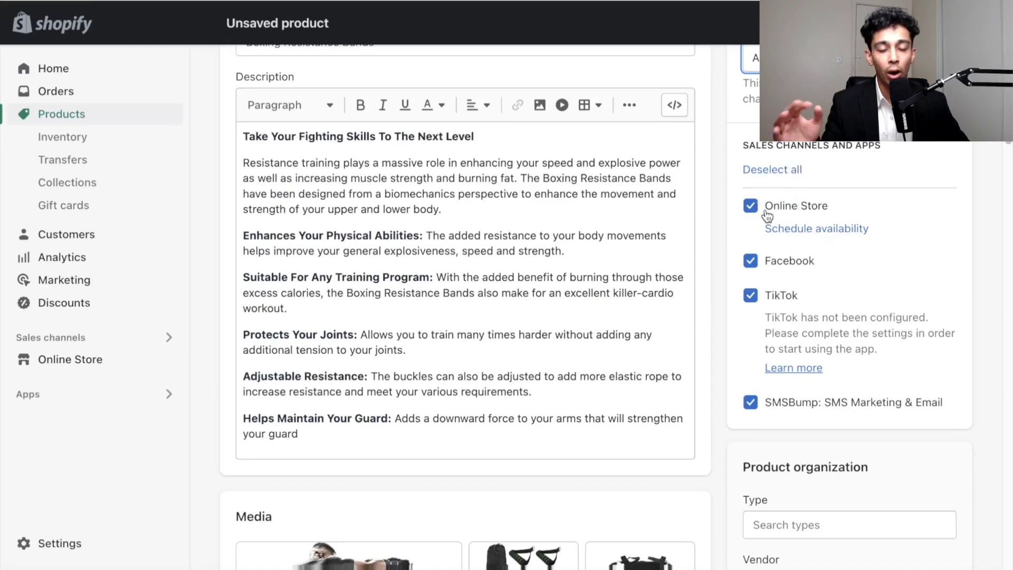
pyautogui.click(750, 260)
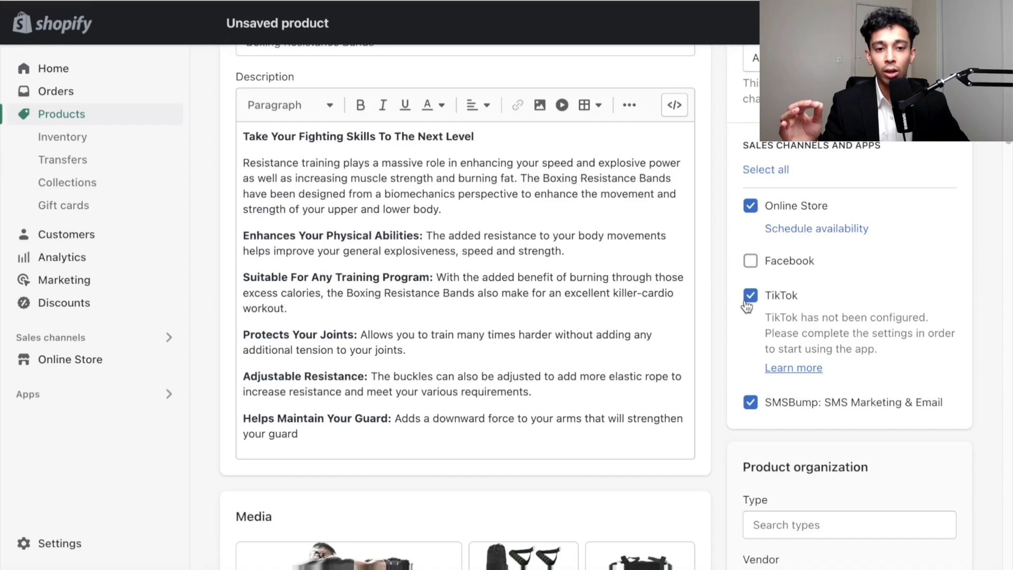
pyautogui.click(751, 294)
pyautogui.click(750, 329)
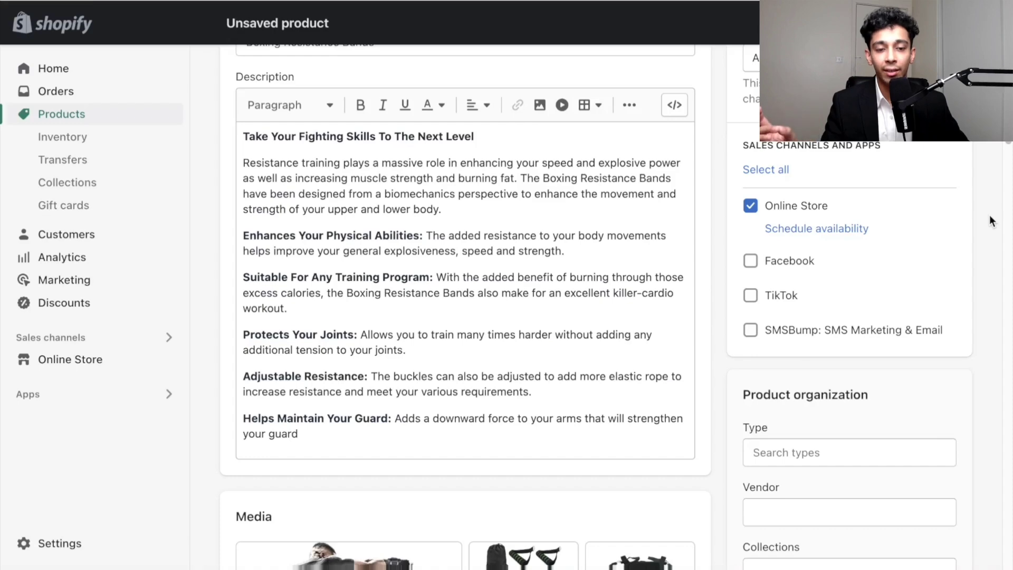
# - Add the product to the Home page collection and save the product
pyautogui.scroll(-5, 989, 215)
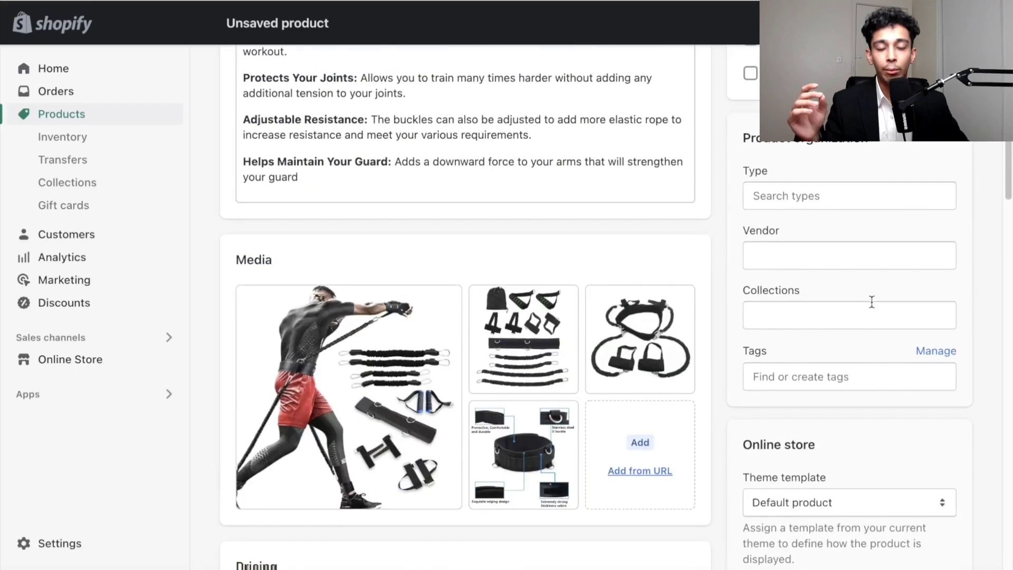
pyautogui.click(871, 306)
pyautogui.click(791, 356)
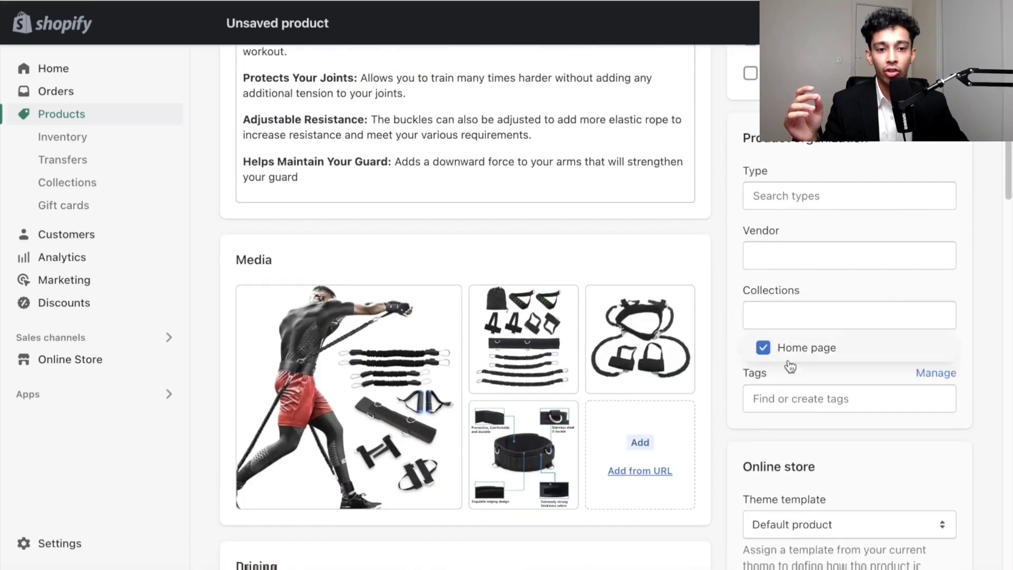
pyautogui.click(973, 198)
pyautogui.scroll(7, 977, 196)
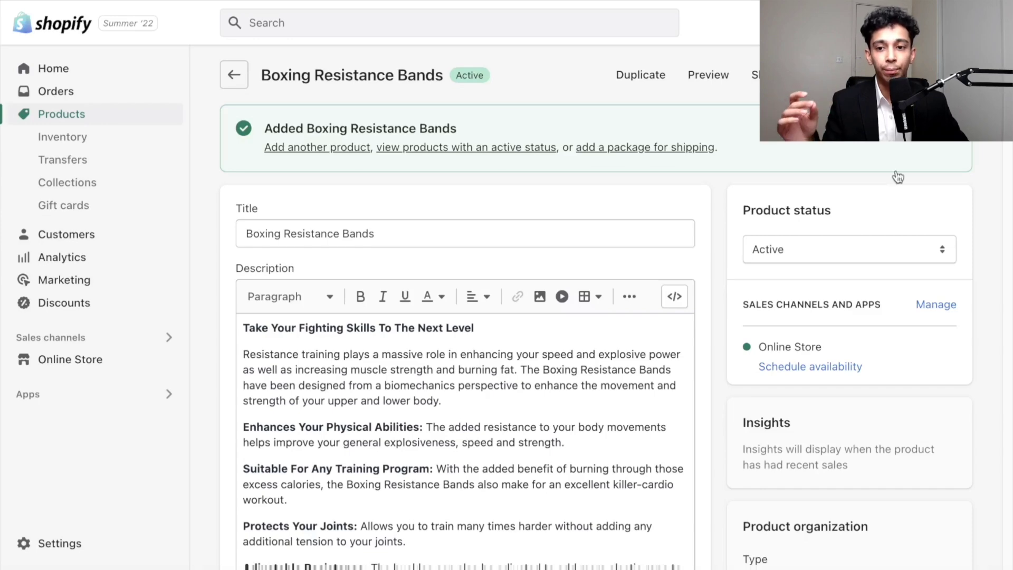
# - Switch to DSers and open the supplier mapping for Boxing Resistance Bands under My Products
pyautogui.click(124, 396)
pyautogui.click(307, 85)
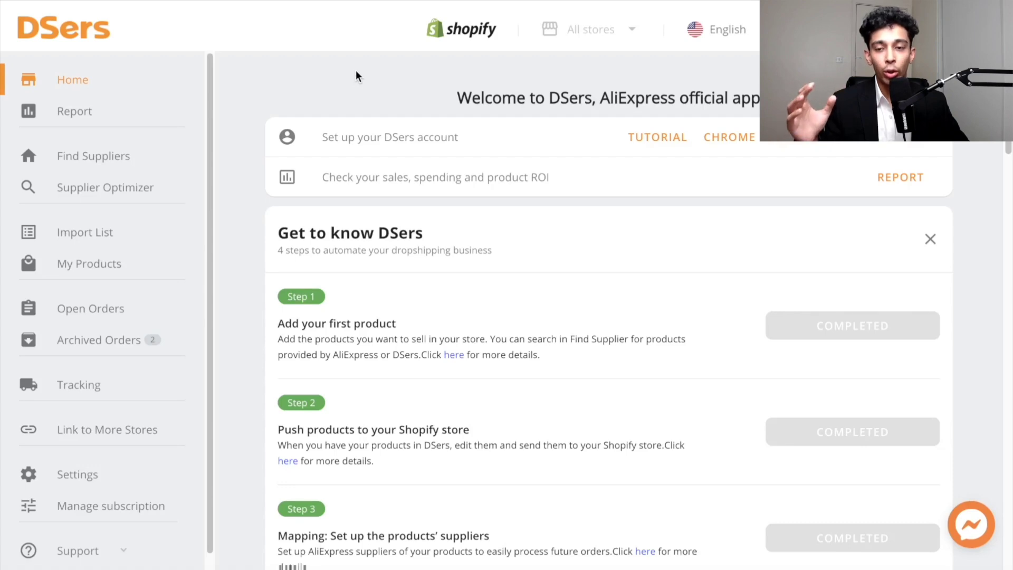
pyautogui.click(128, 265)
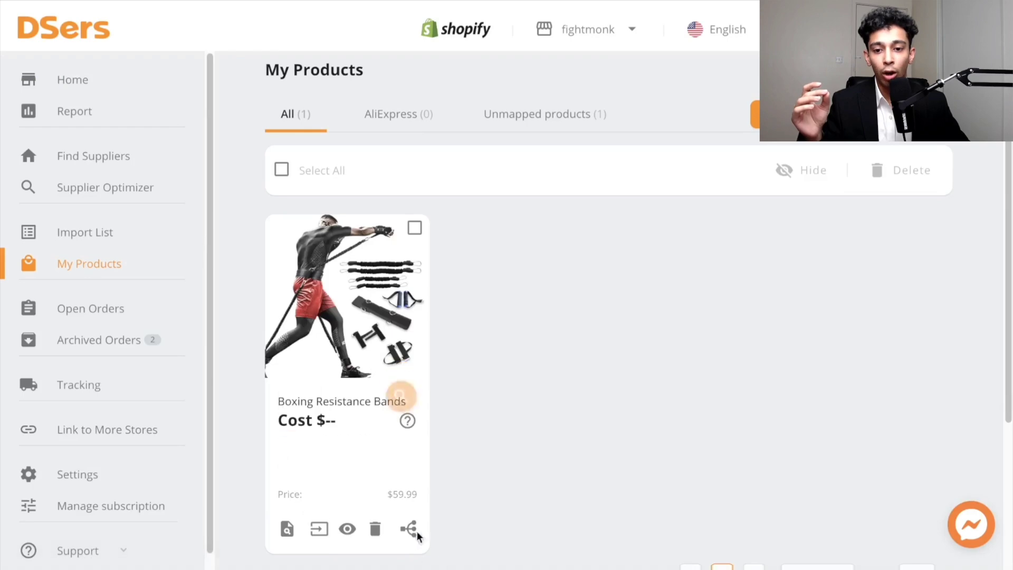
pyautogui.click(410, 529)
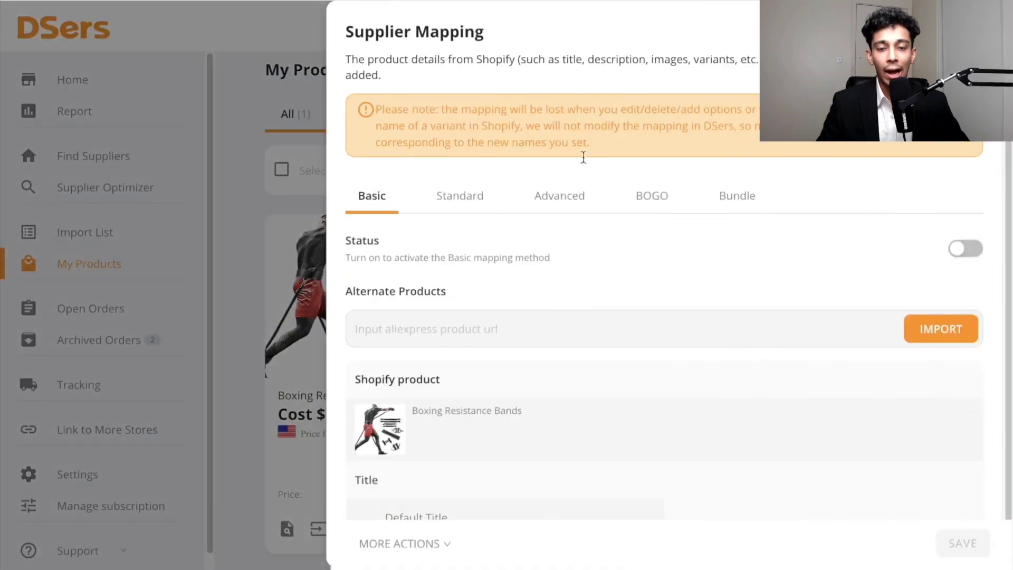
# - Set up Standard mapping by pasting the AliExpress supplier URL, choosing color A shipped from China, and saving
pyautogui.click(453, 193)
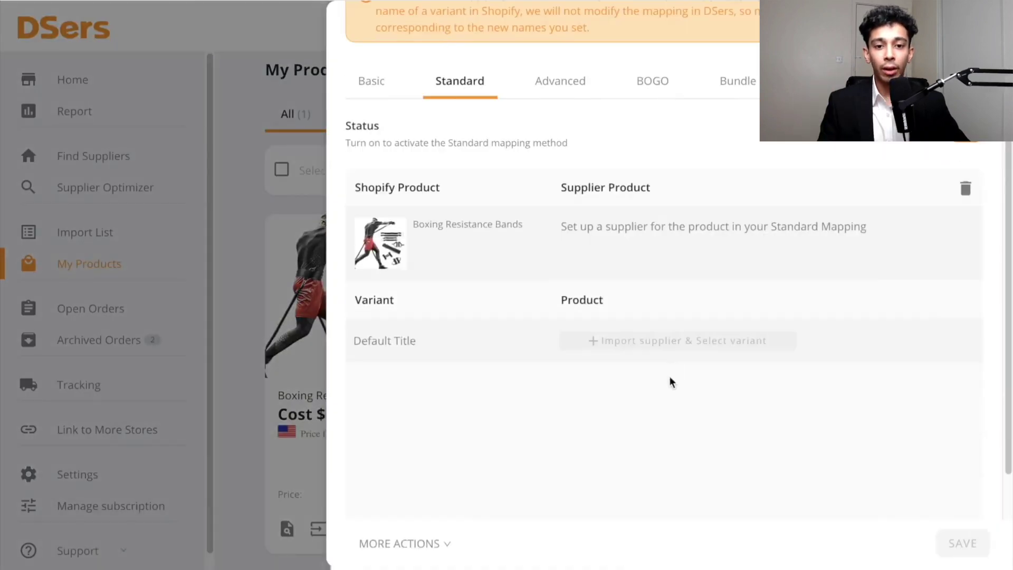
pyautogui.click(674, 345)
pyautogui.rightClick(533, 76)
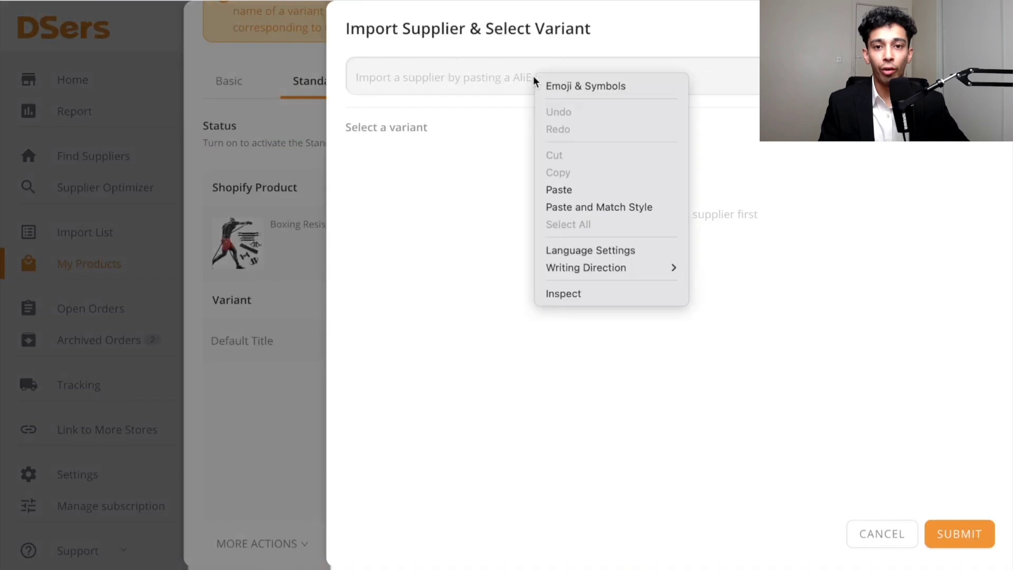
pyautogui.click(591, 191)
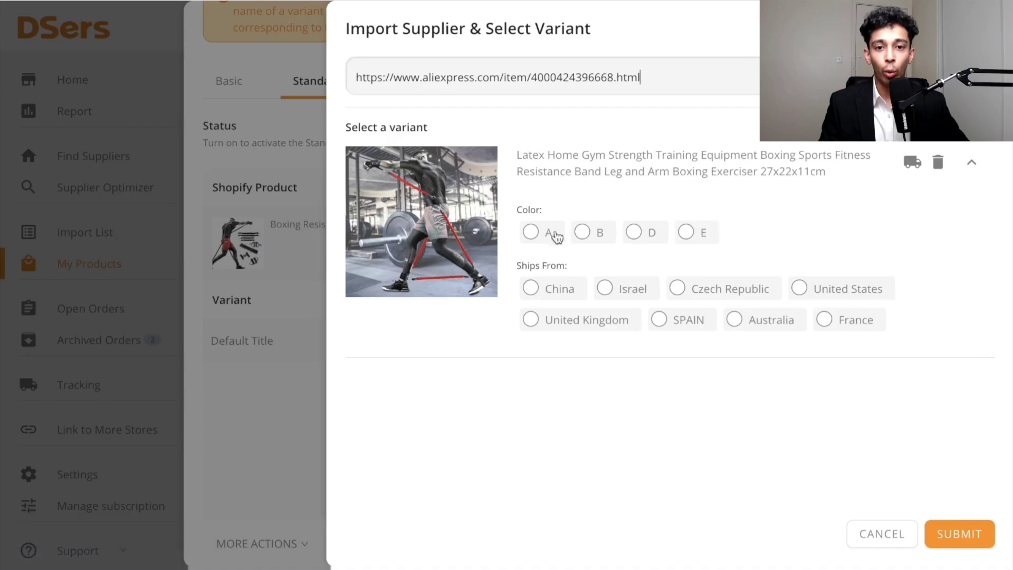
pyautogui.click(530, 233)
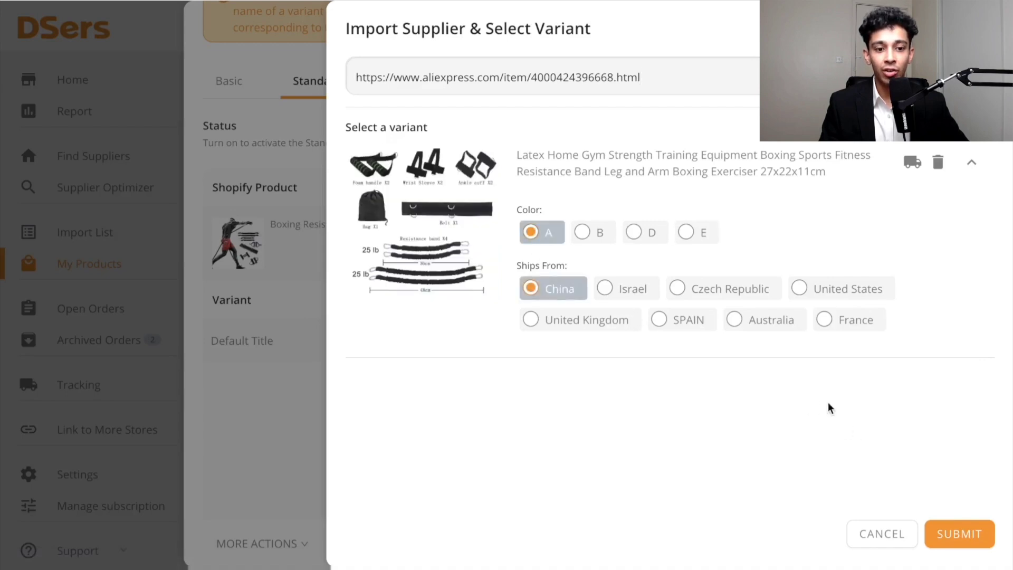
pyautogui.click(982, 538)
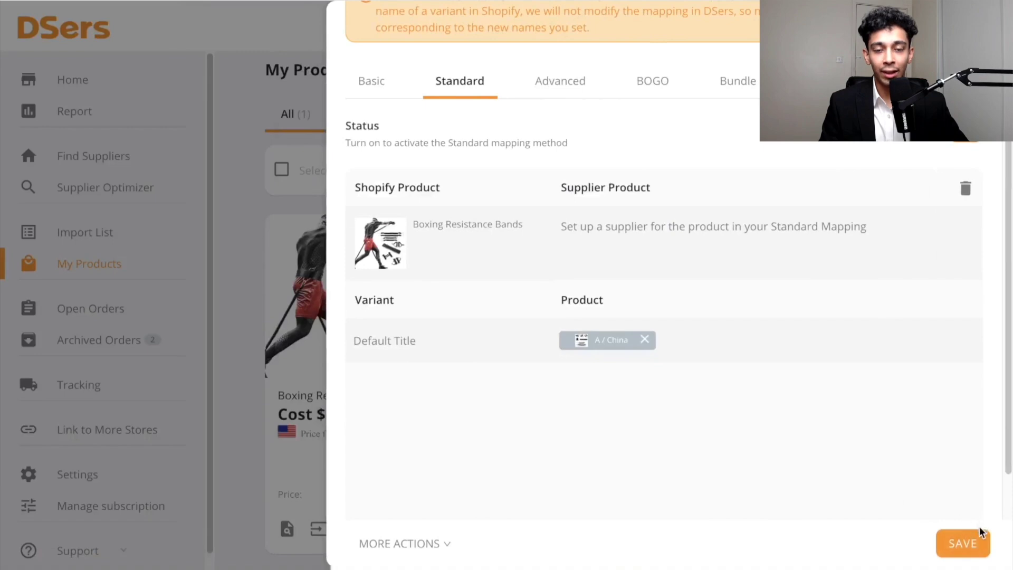
pyautogui.click(981, 533)
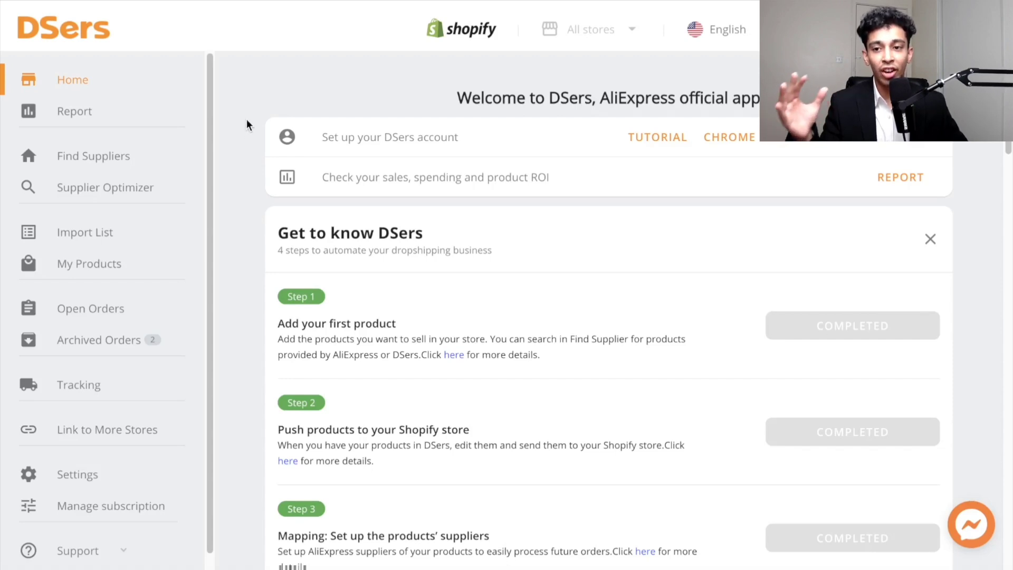
# - Import the same AliExpress product into the Import List by pasting its URL
pyautogui.click(109, 240)
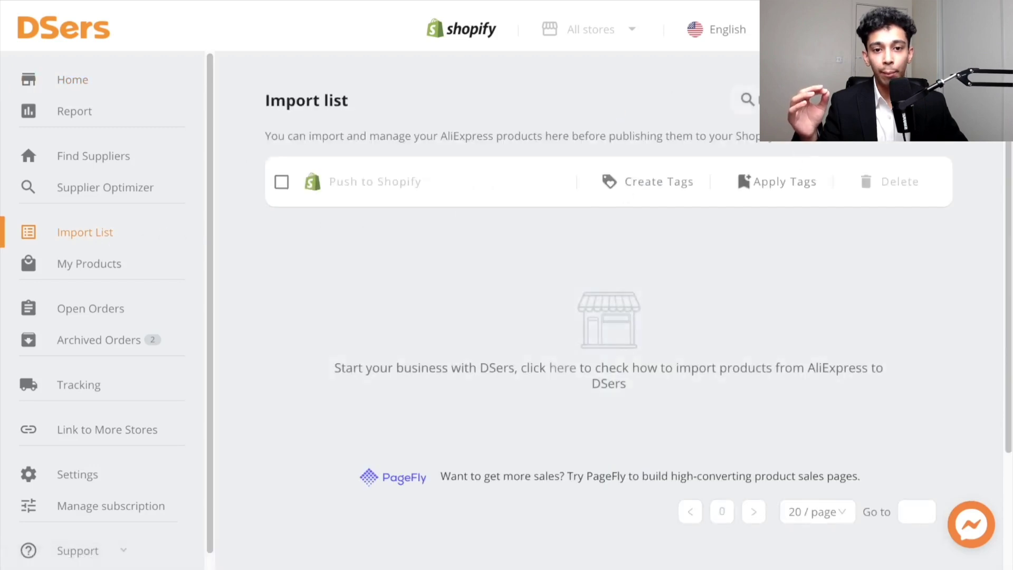
pyautogui.click(450, 173)
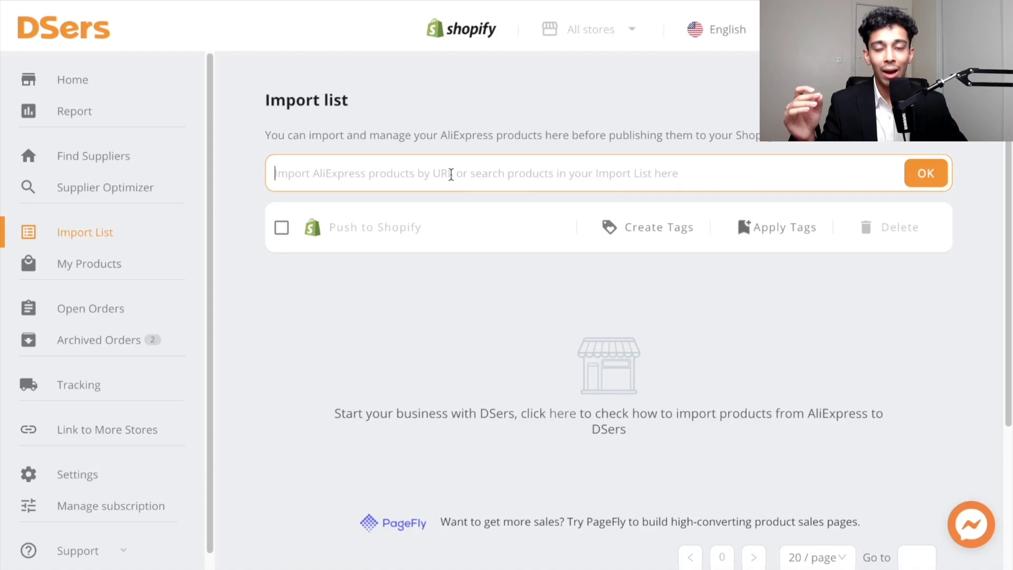
pyautogui.rightClick(451, 174)
pyautogui.click(485, 286)
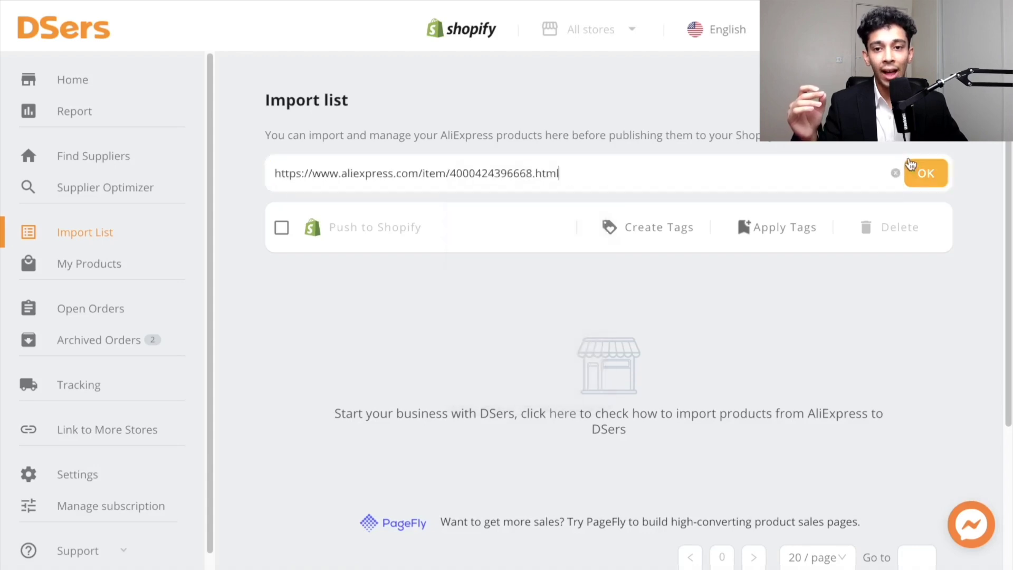
pyautogui.click(924, 173)
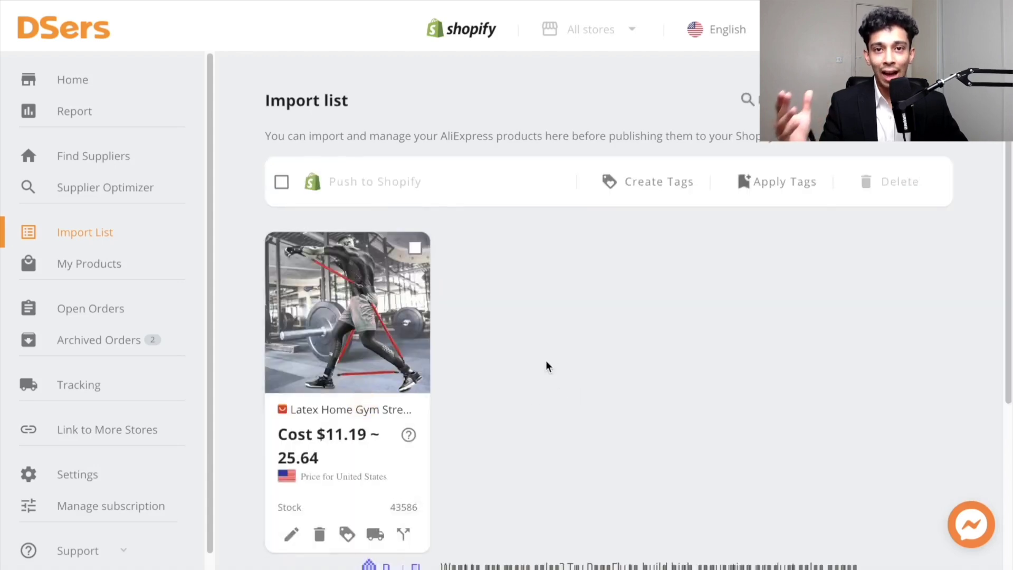
# - Open the imported product's details and rename its title to "Boxing Resistance Bands 2"
pyautogui.moveTo(359, 343)
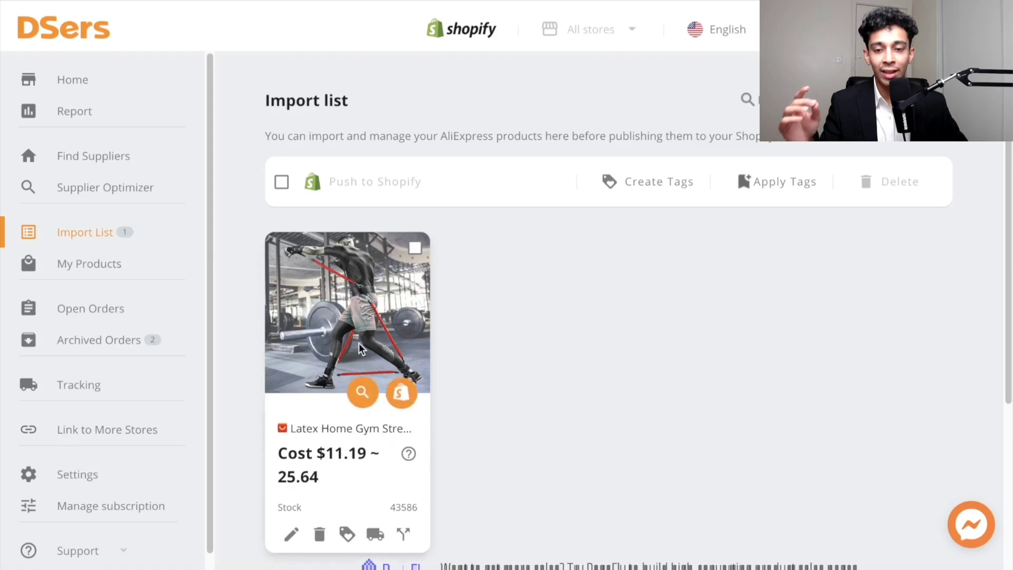
pyautogui.scroll(-1, 360, 343)
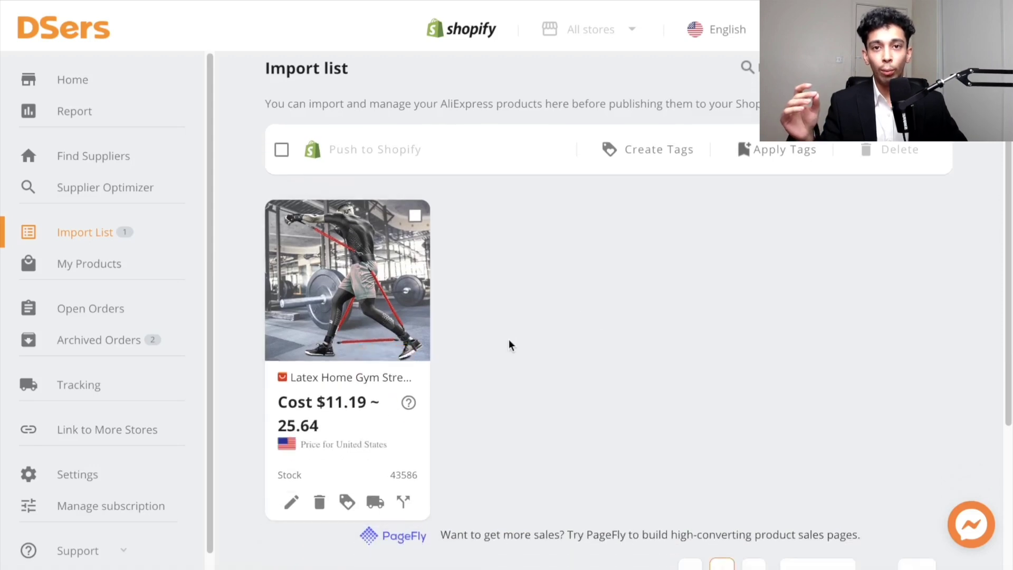
pyautogui.click(291, 504)
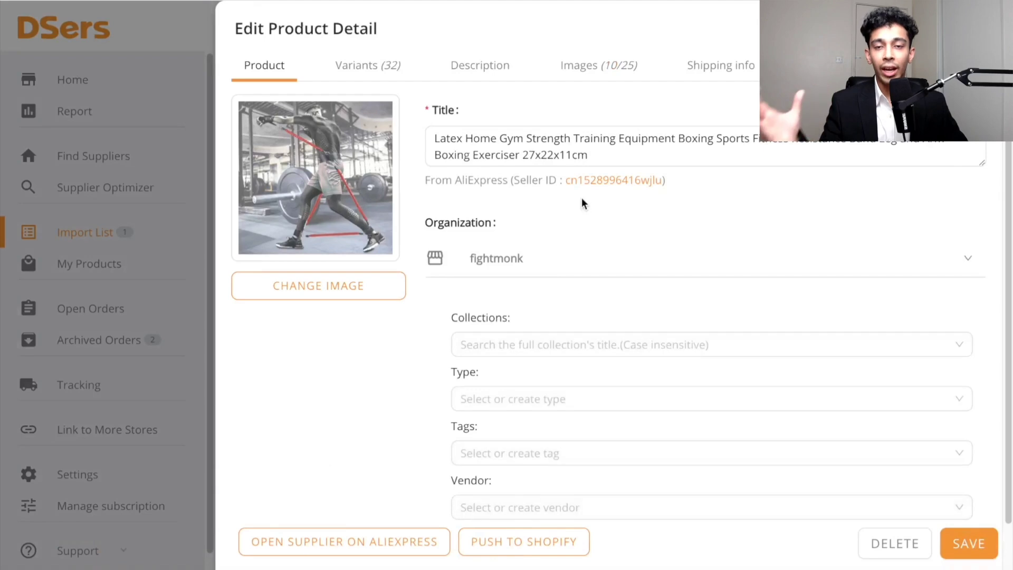
pyautogui.moveTo(593, 152); pyautogui.dragTo(411, 126)
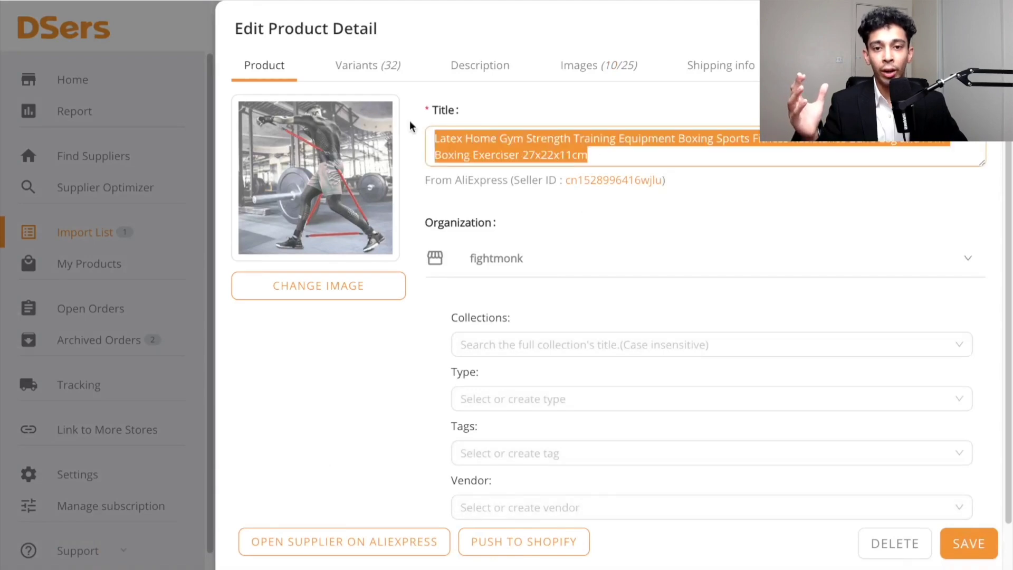
pyautogui.click(435, 138)
pyautogui.write('OXING')
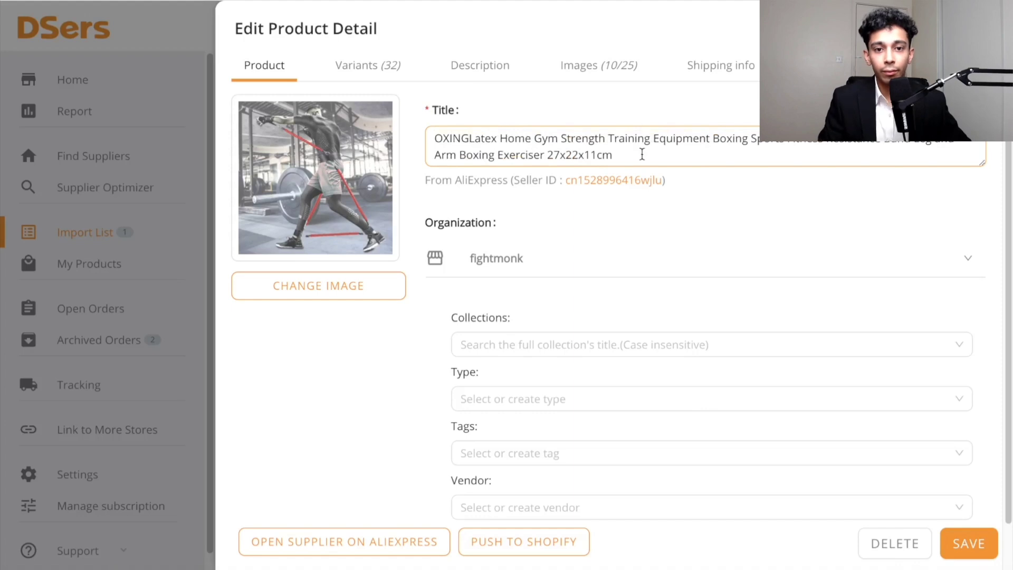
pyautogui.moveTo(640, 152); pyautogui.dragTo(397, 105)
pyautogui.press('BackSpace')
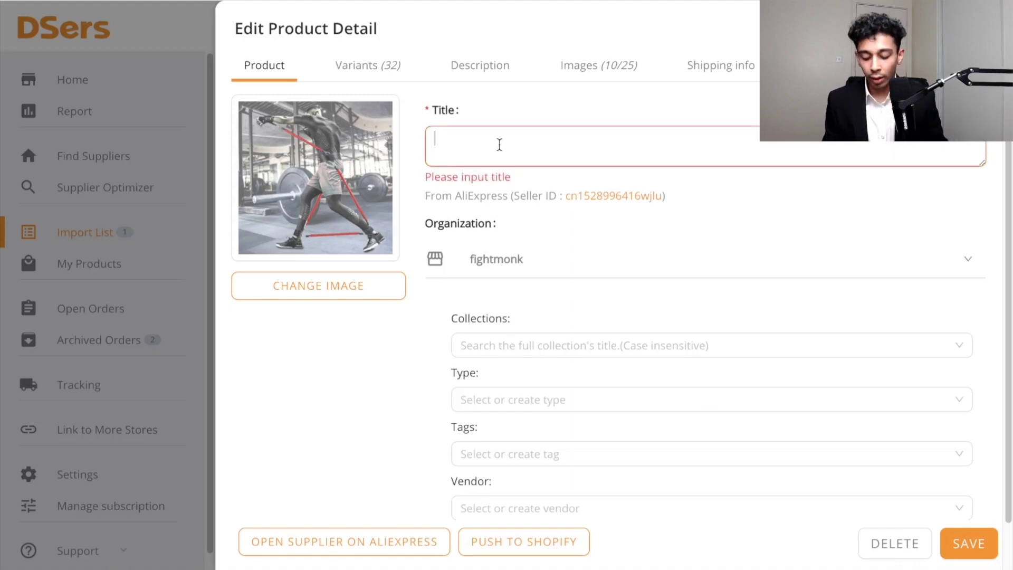
pyautogui.write('Boxing Resist')
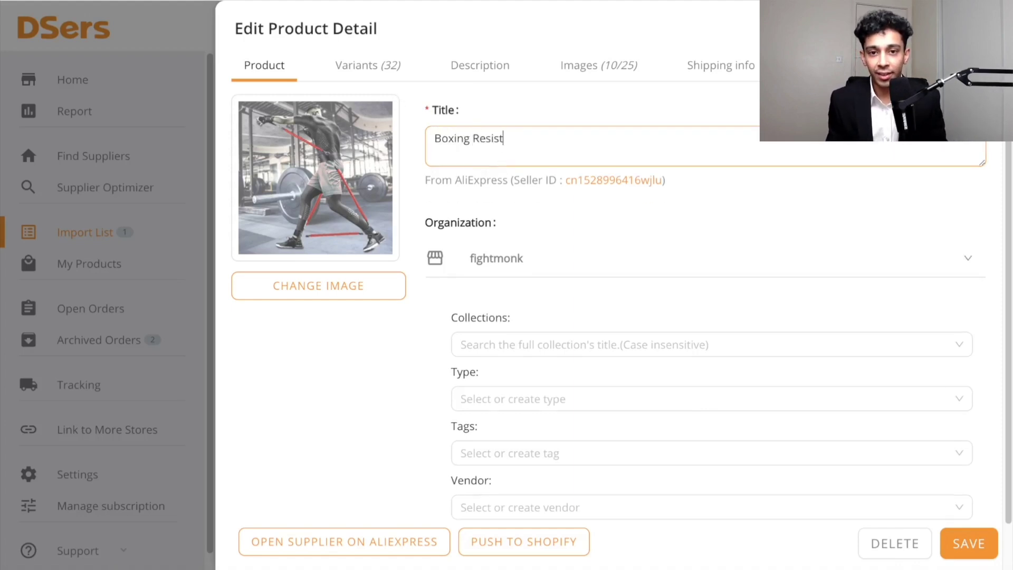
pyautogui.write('ance Bands 2')
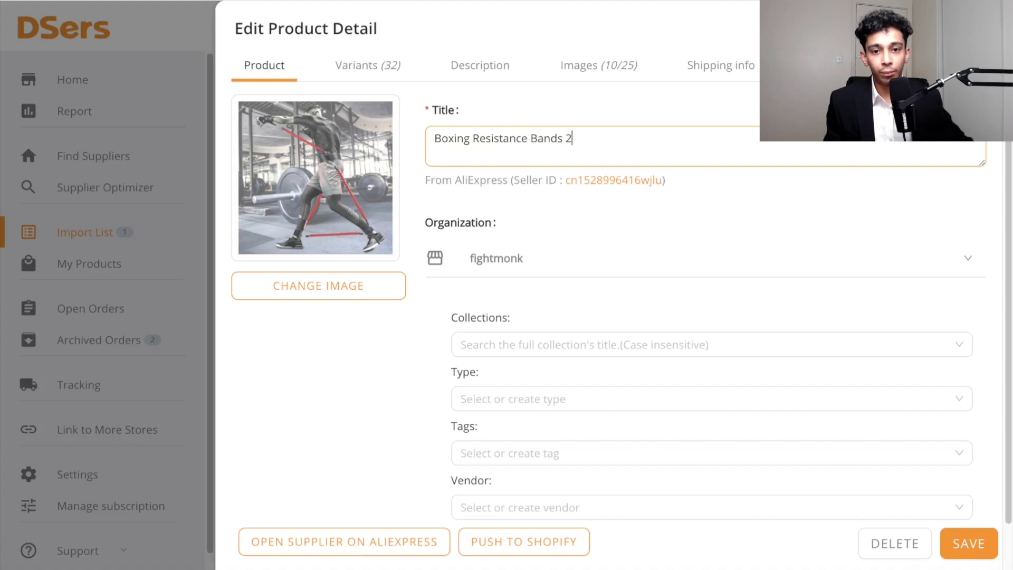
# - Assign the imported product to the Home page collection
pyautogui.click(355, 440)
pyautogui.scroll(-1, 364, 430)
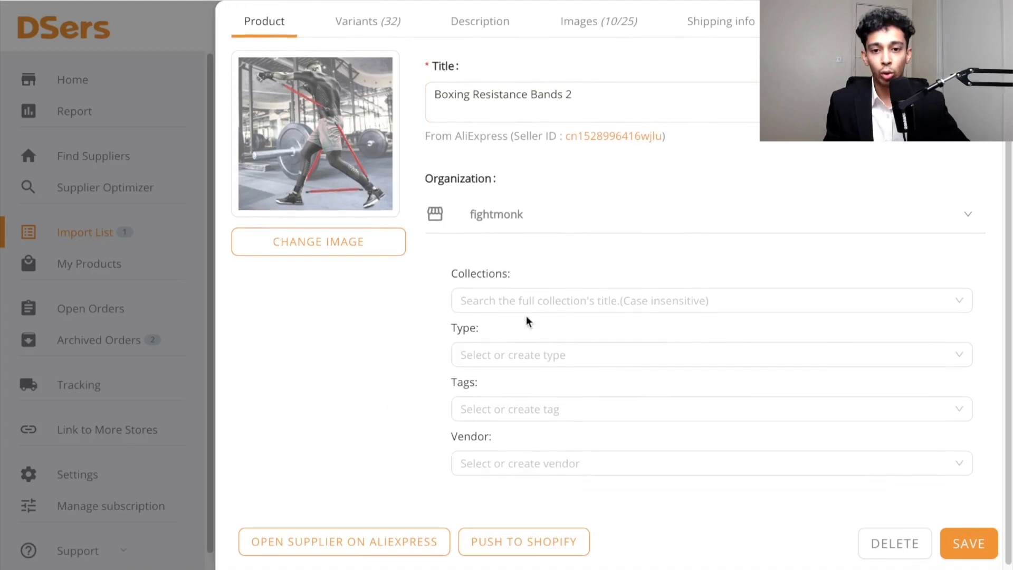
pyautogui.click(537, 300)
pyautogui.click(528, 340)
pyautogui.click(372, 359)
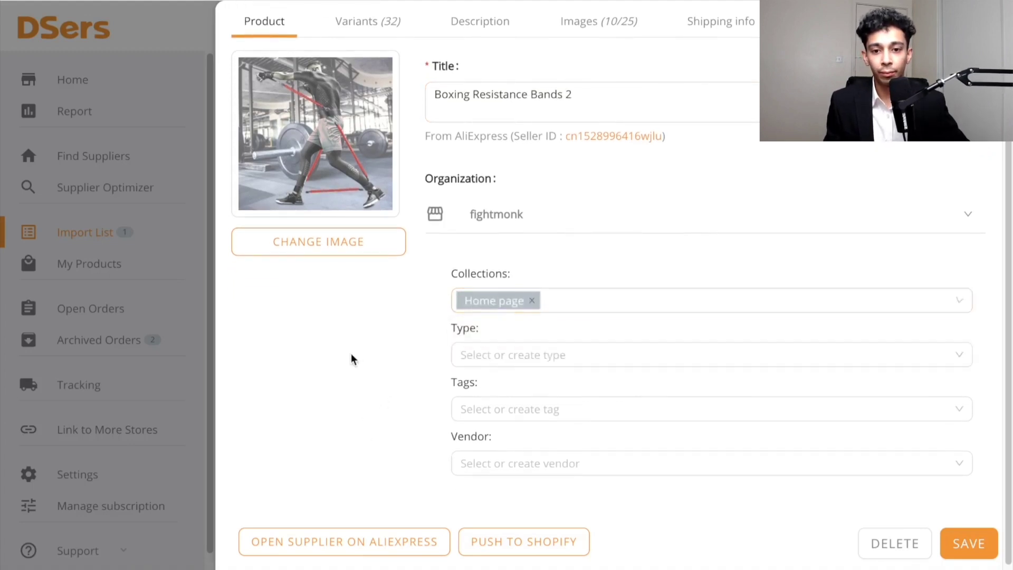
# - Remove all variants of the imported product except color A
pyautogui.scroll(1, 353, 153)
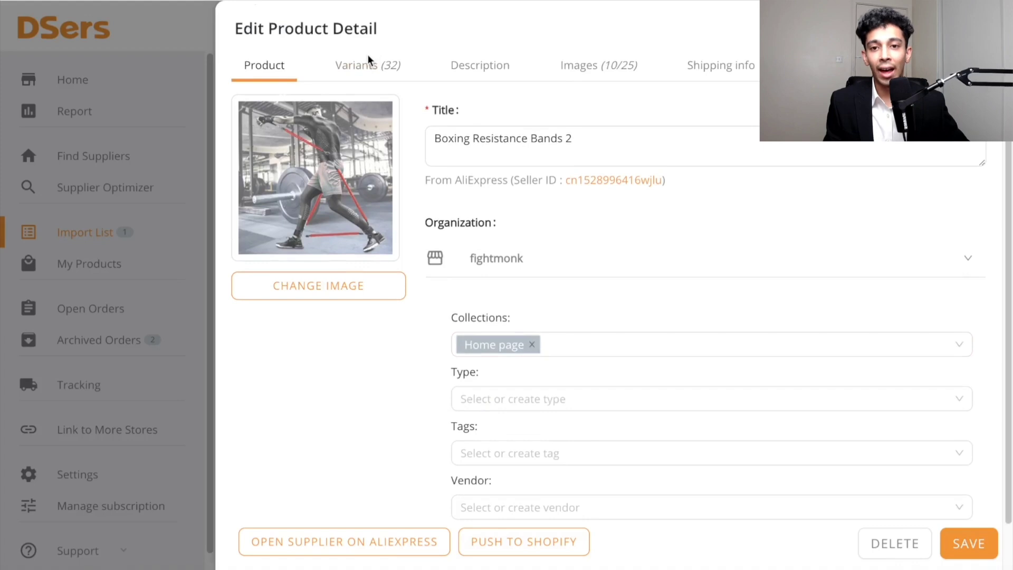
pyautogui.click(371, 72)
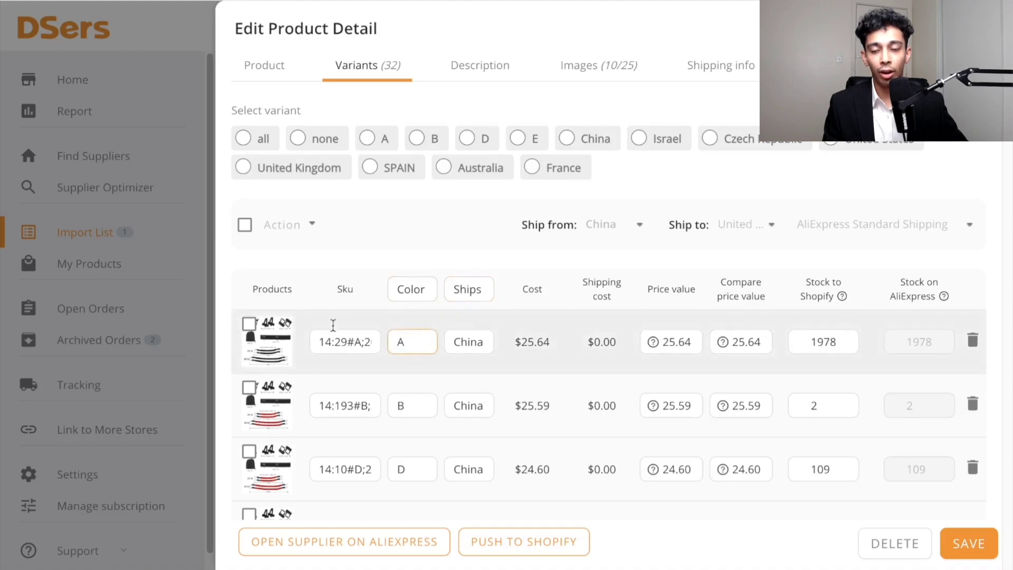
pyautogui.click(245, 224)
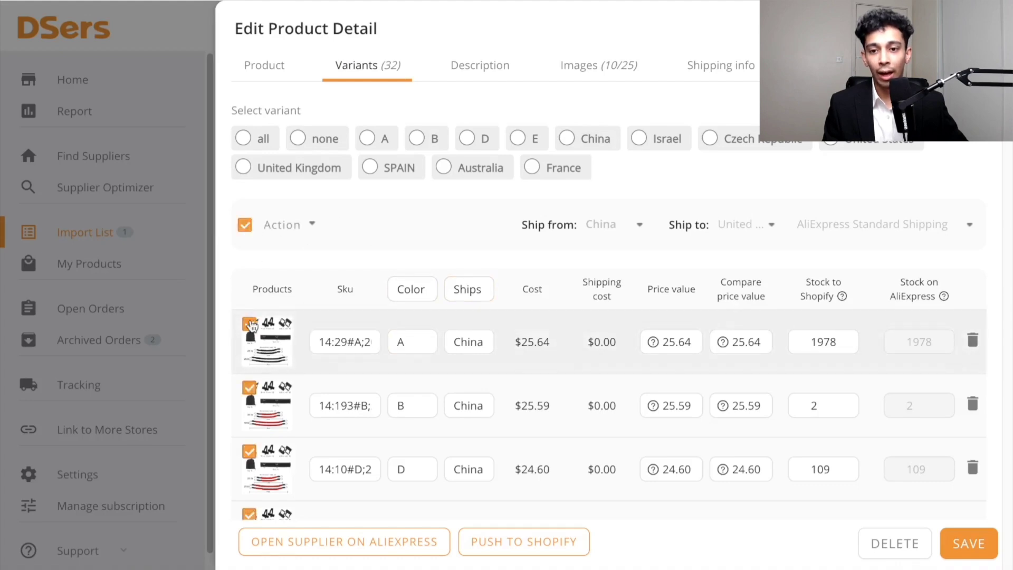
pyautogui.click(251, 325)
pyautogui.click(294, 226)
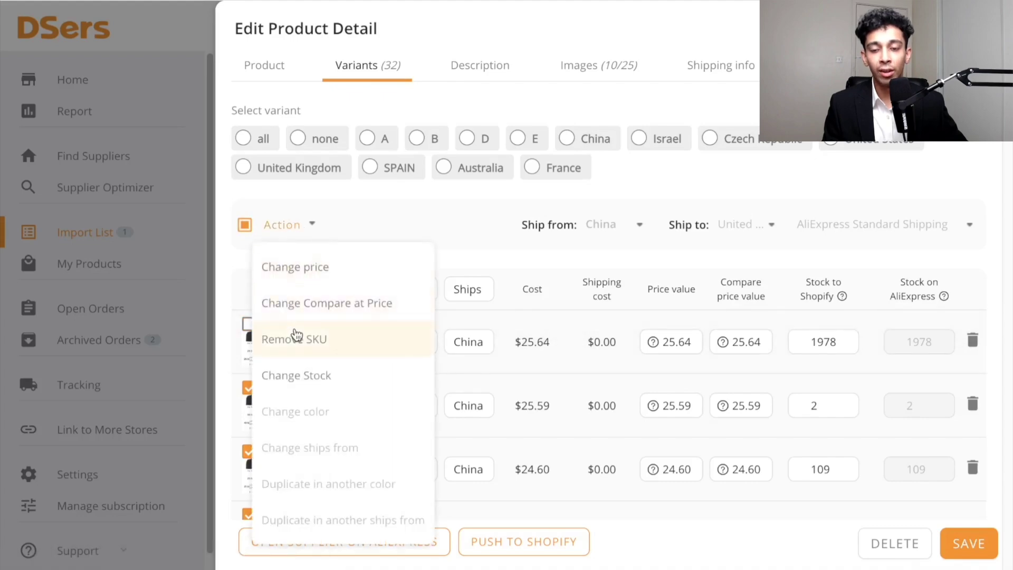
pyautogui.click(295, 337)
pyautogui.click(619, 186)
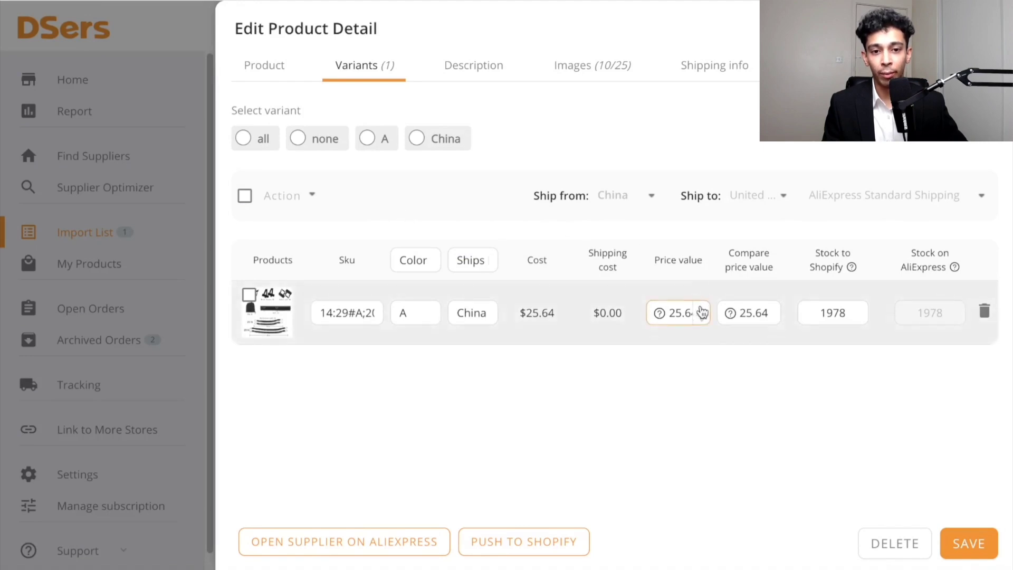
# - Set the remaining variant's price to 59.99 and its compare-at price to 119.99
pyautogui.moveTo(672, 312); pyautogui.dragTo(731, 312)
pyautogui.write('59.99')
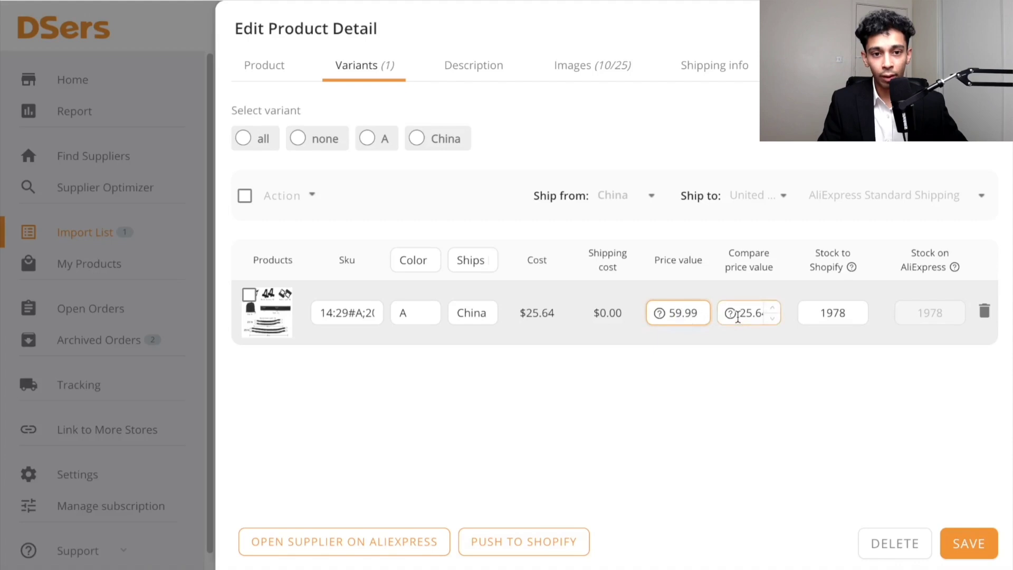
pyautogui.write('11')
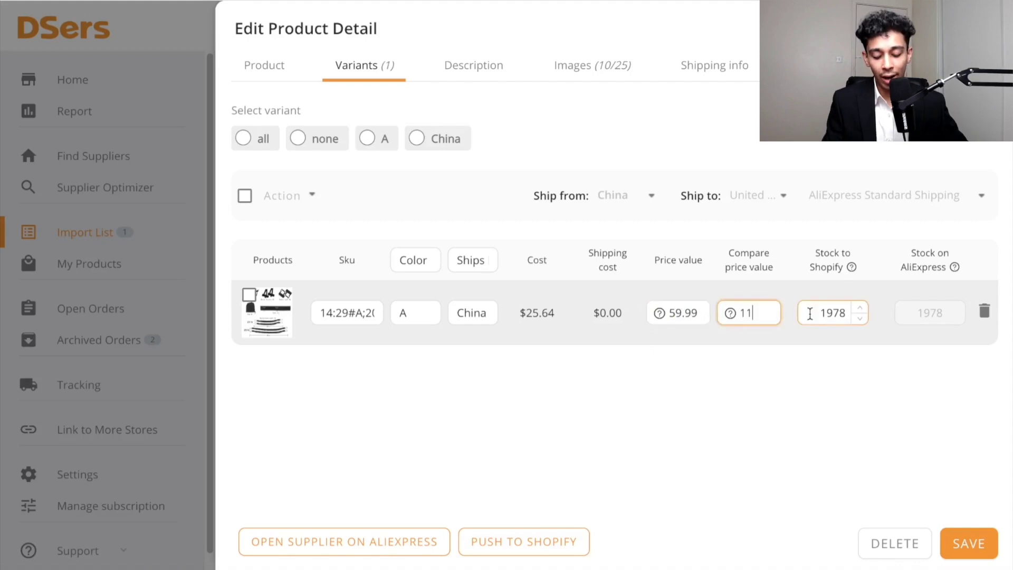
pyautogui.write('9.99')
pyautogui.click(773, 385)
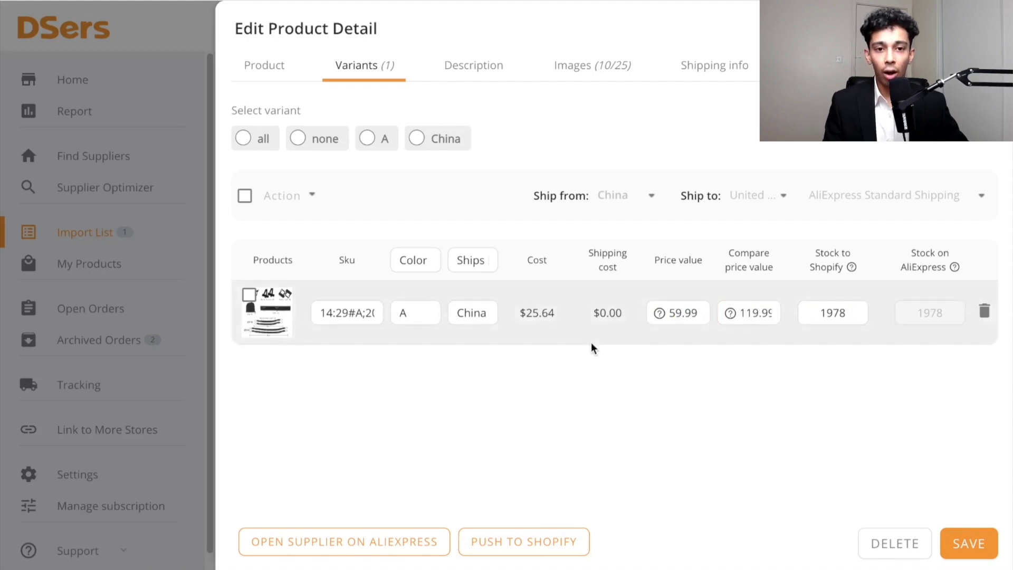
# - Replace the whole specifications description with the placeholder text "TBC"
pyautogui.click(474, 76)
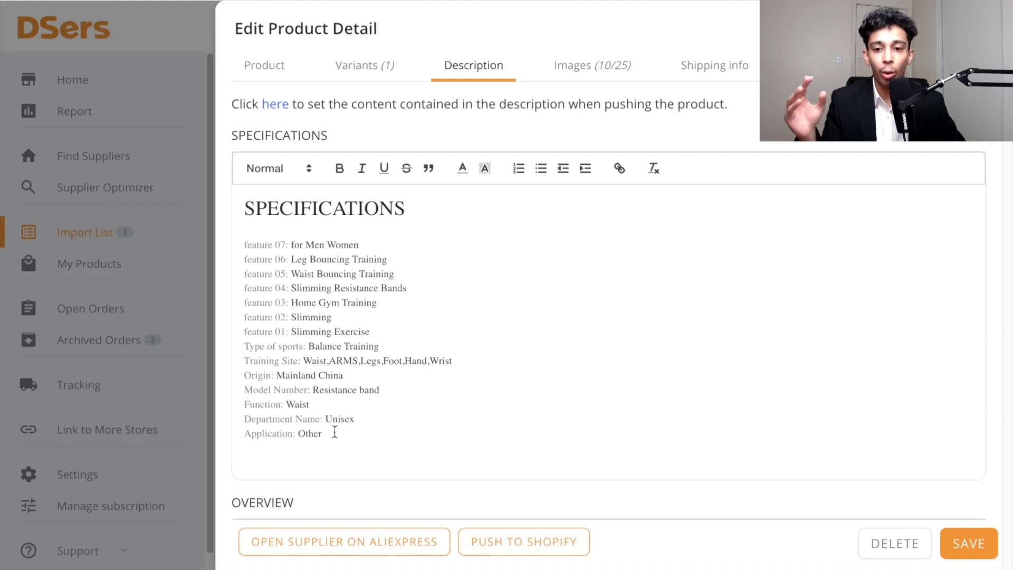
pyautogui.moveTo(337, 435); pyautogui.dragTo(211, 216)
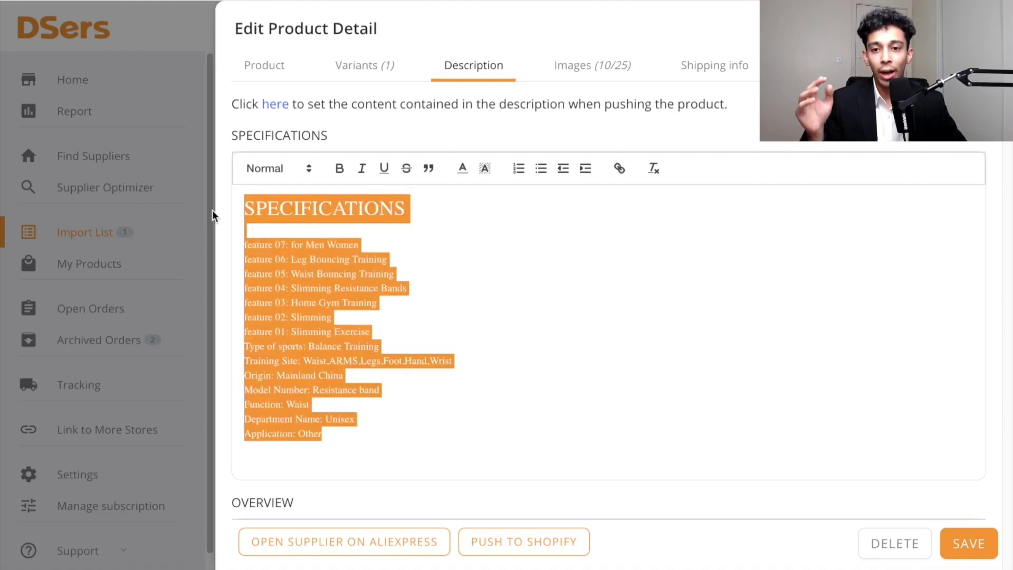
pyautogui.press('BackSpace')
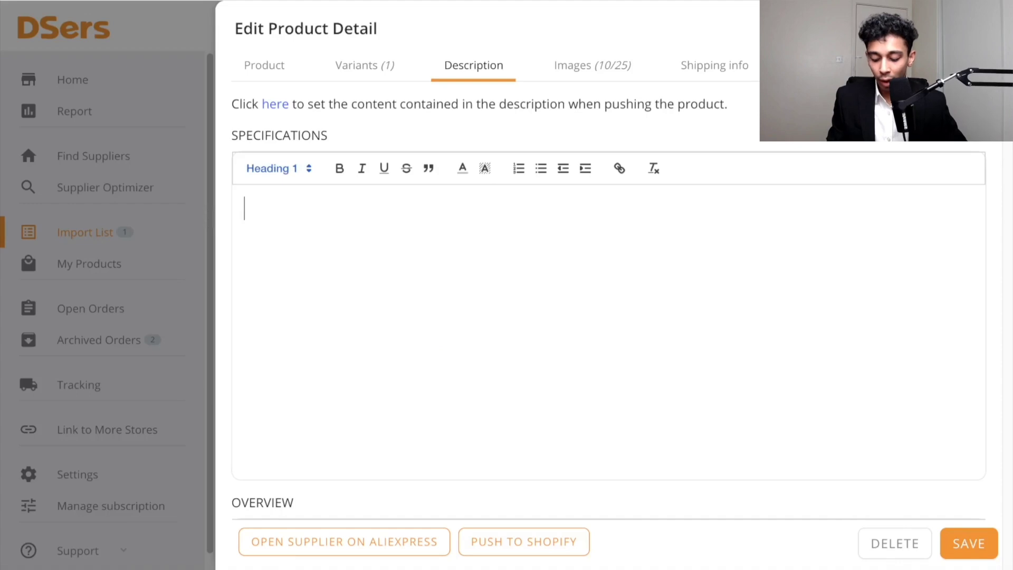
pyautogui.write('TBC')
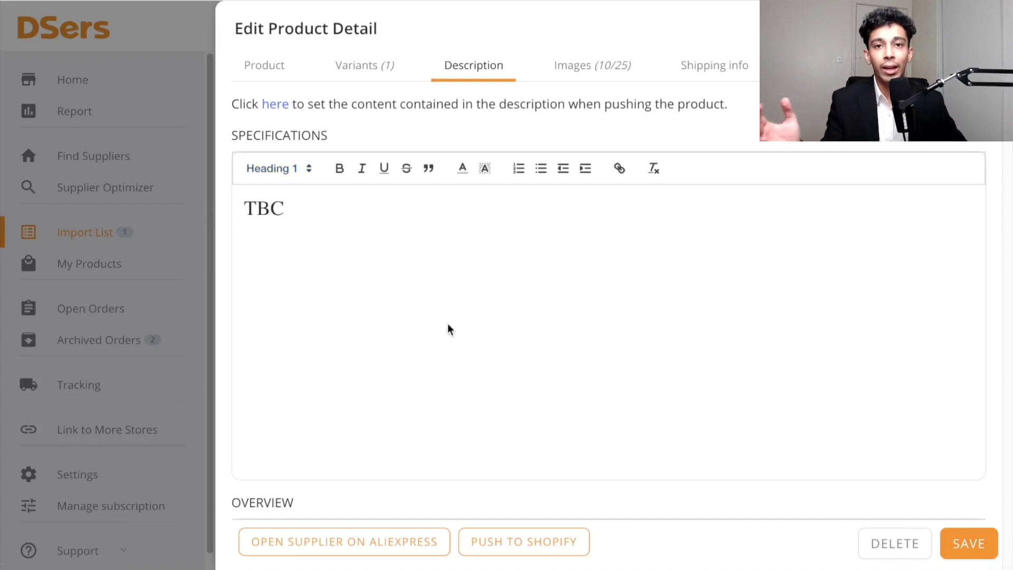
pyautogui.scroll(-1, 449, 326)
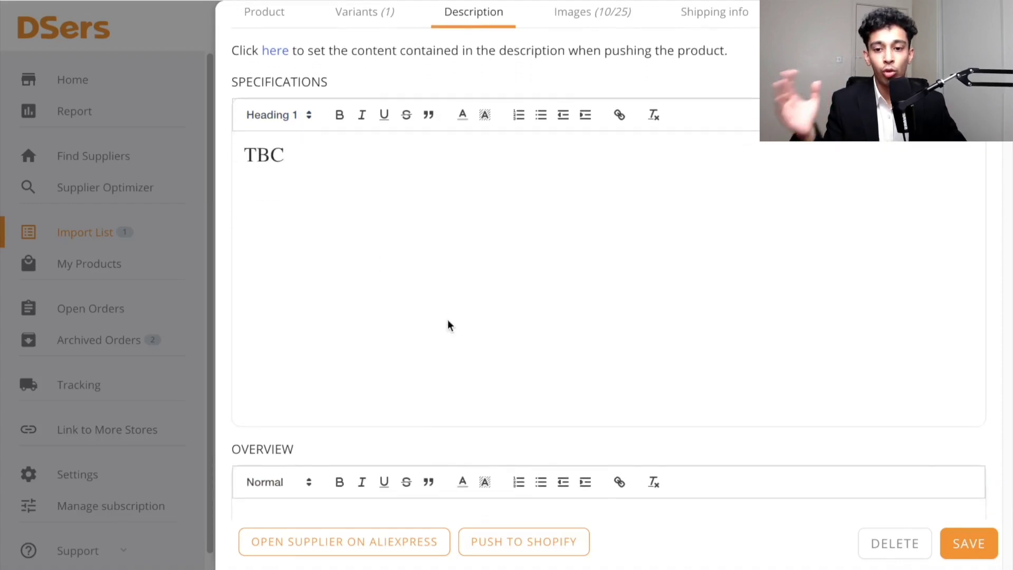
pyautogui.scroll(1, 449, 325)
# - Review the product's selected images and save the product details
pyautogui.click(564, 77)
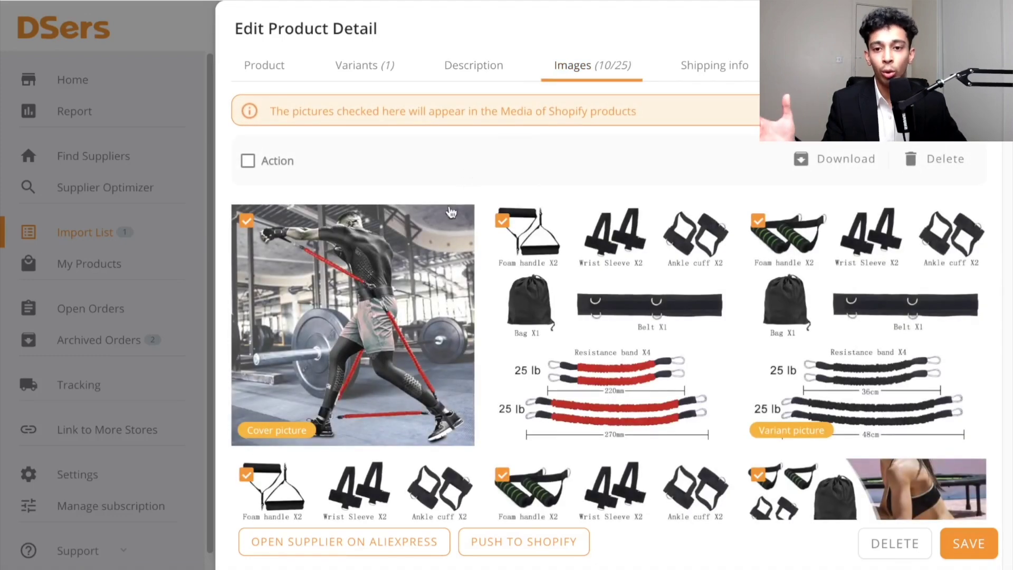
pyautogui.scroll(-15, 570, 284)
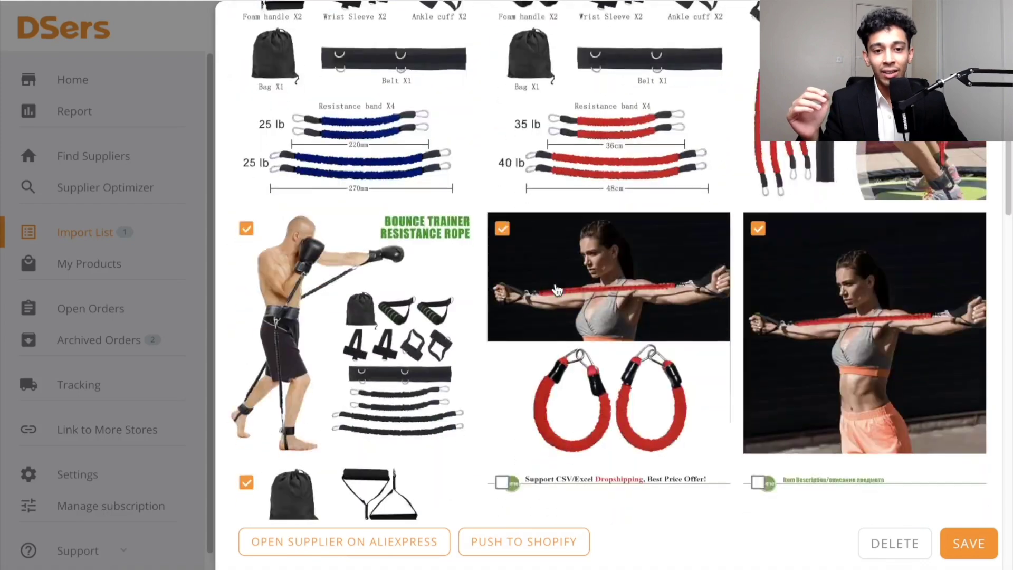
pyautogui.scroll(15, 557, 291)
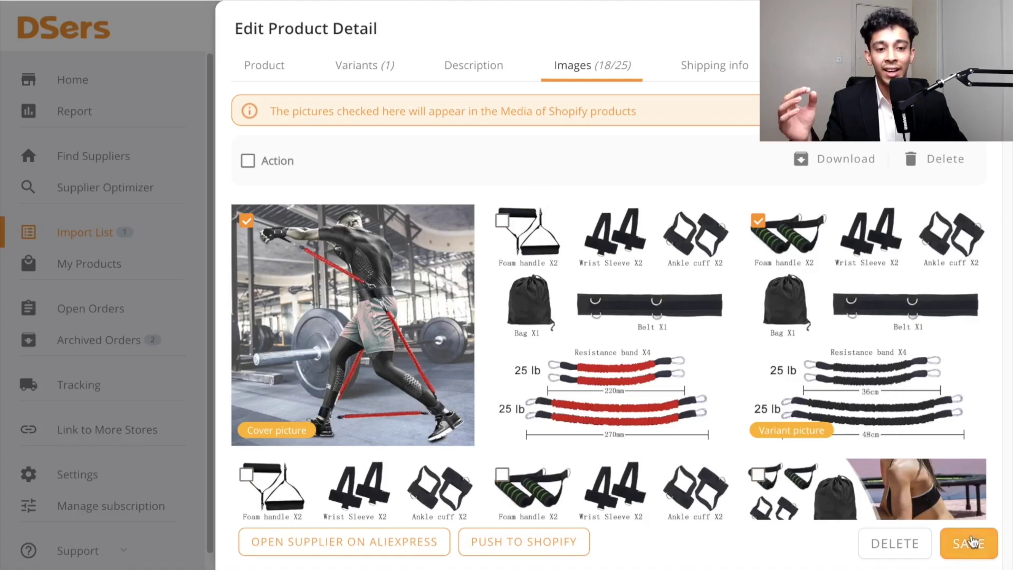
pyautogui.click(970, 543)
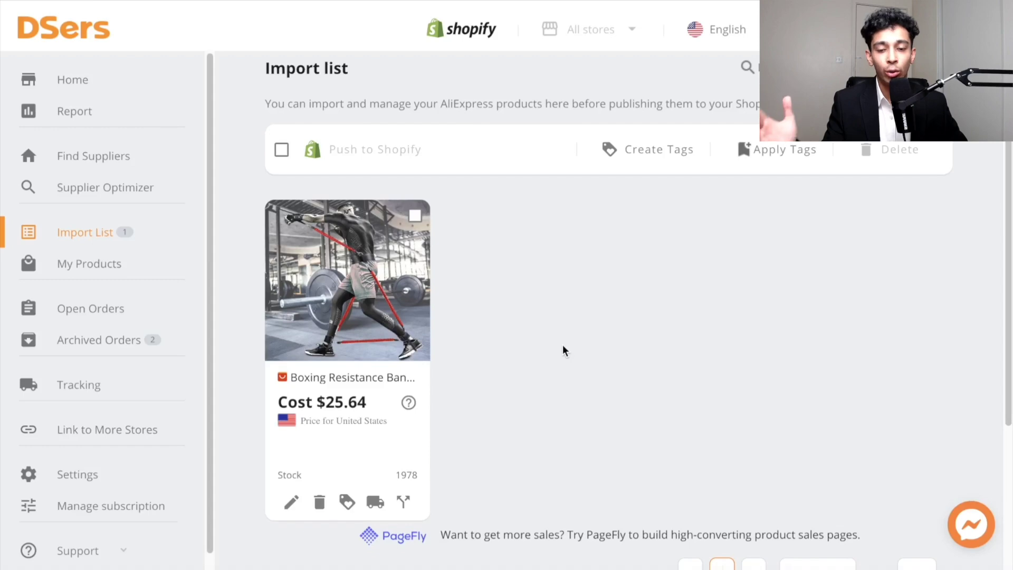
# - Push the product to the Shopify store with continue selling when out of stock enabled
pyautogui.moveTo(355, 359)
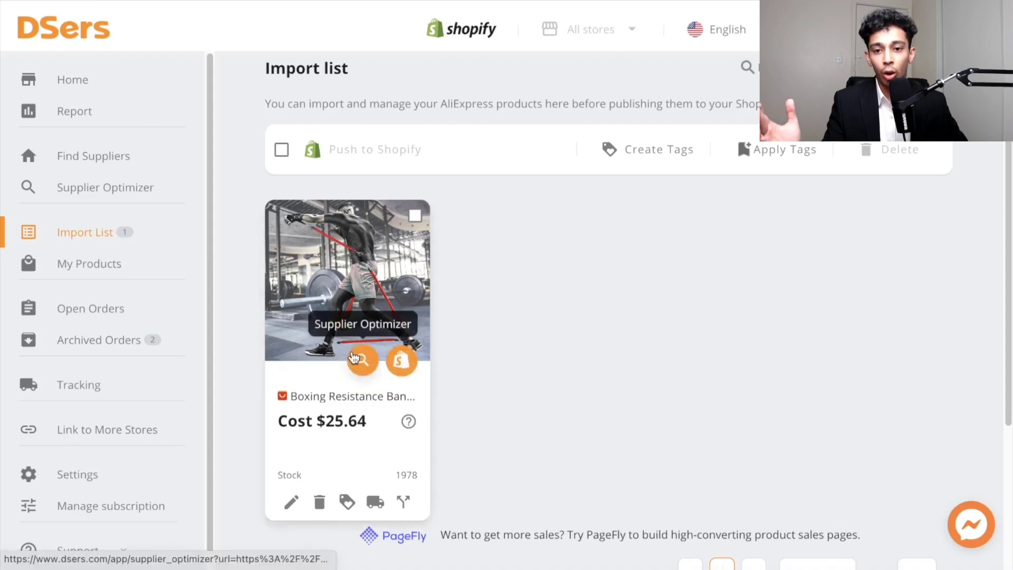
pyautogui.click(397, 360)
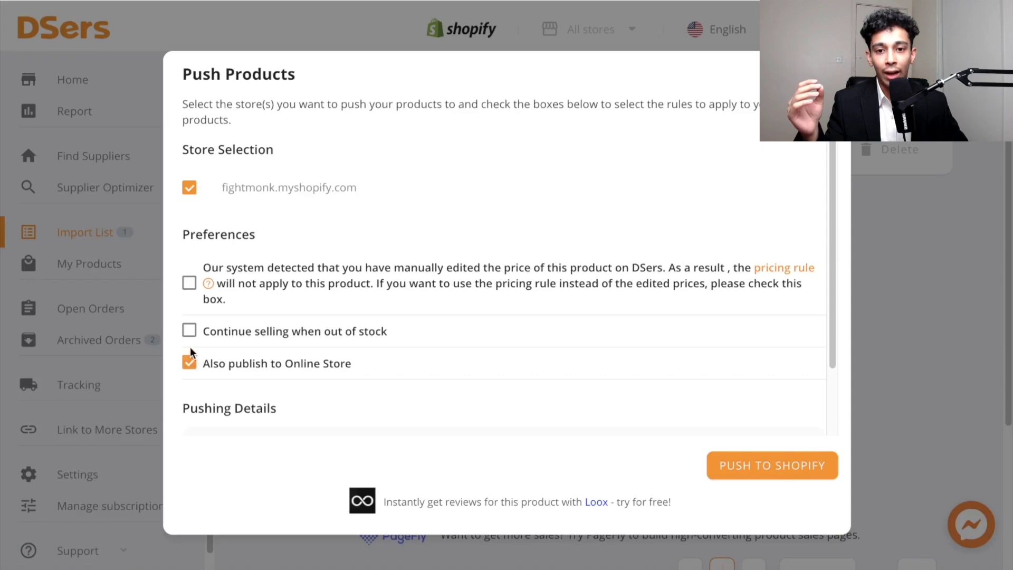
pyautogui.click(189, 332)
pyautogui.scroll(-2, 295, 351)
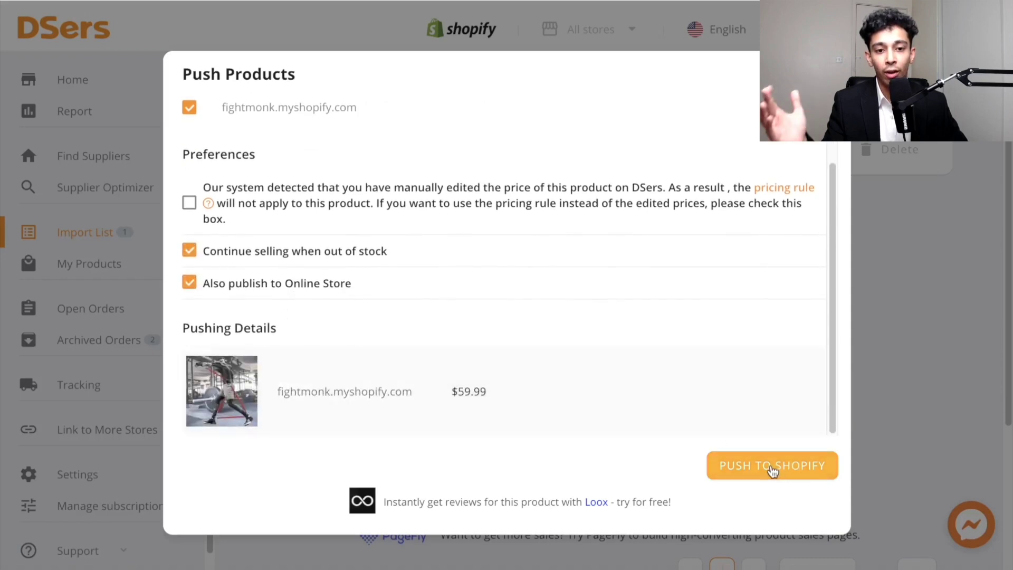
pyautogui.click(784, 464)
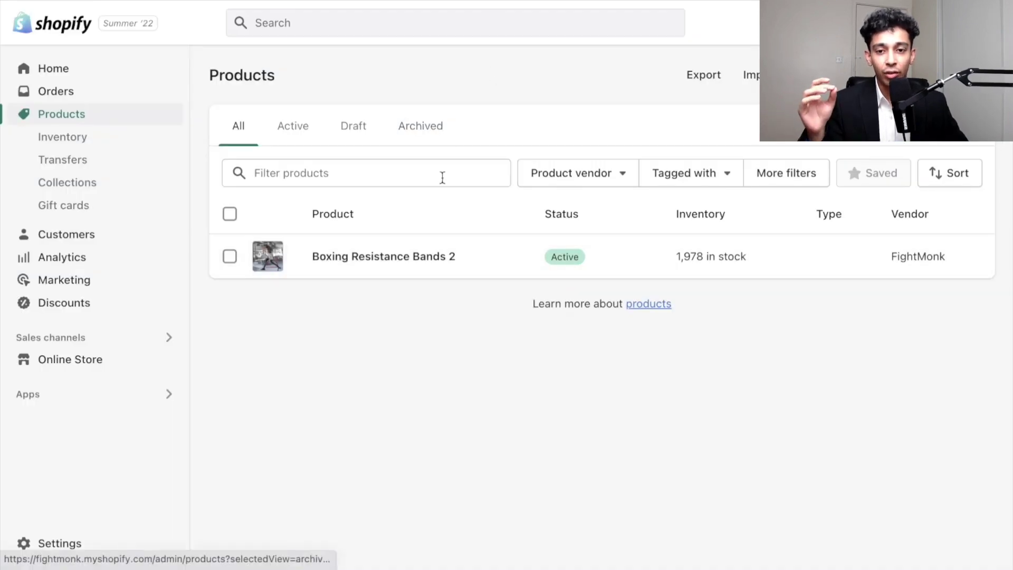
# - Open Boxing Resistance Bands 2 in the Shopify products list and turn off quantity tracking
pyautogui.click(384, 256)
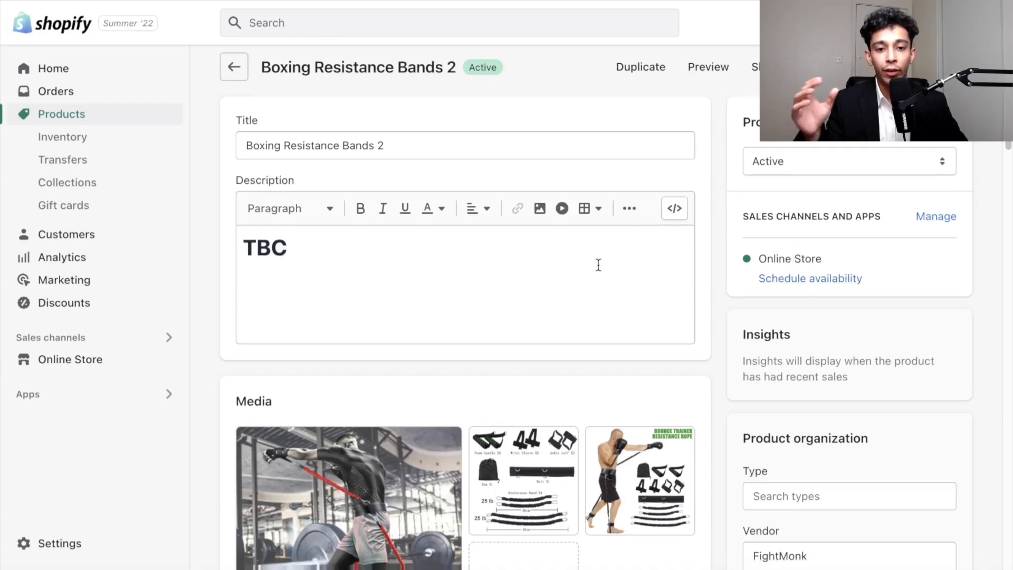
pyautogui.scroll(-3, 596, 264)
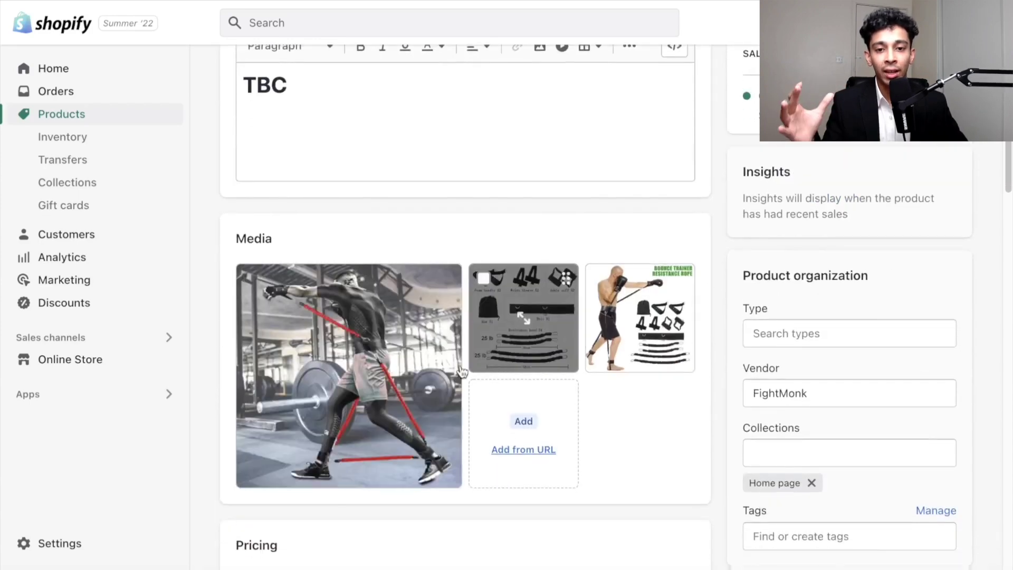
pyautogui.scroll(-3, 749, 282)
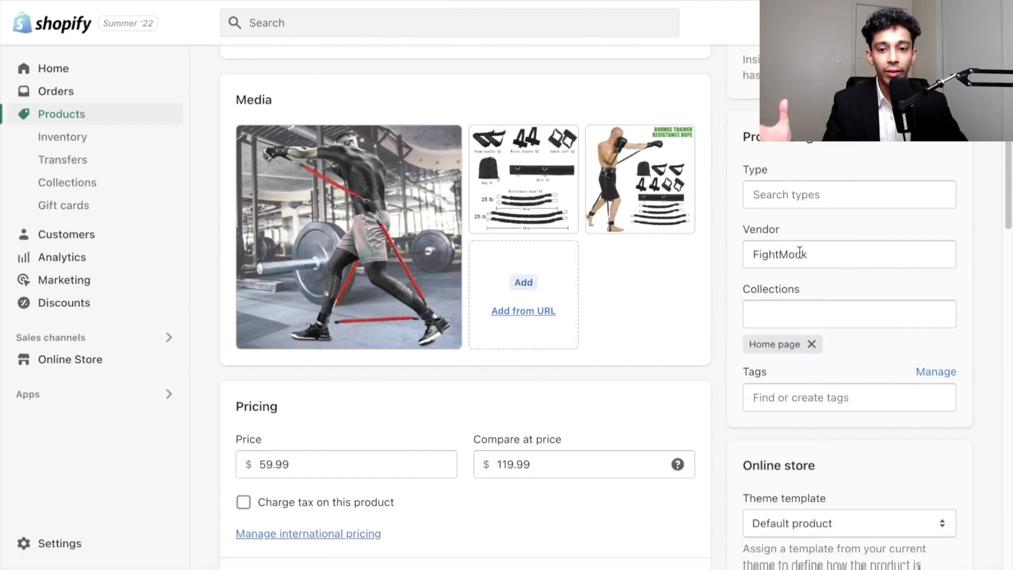
pyautogui.scroll(-5, 617, 272)
pyautogui.scroll(-5, 528, 224)
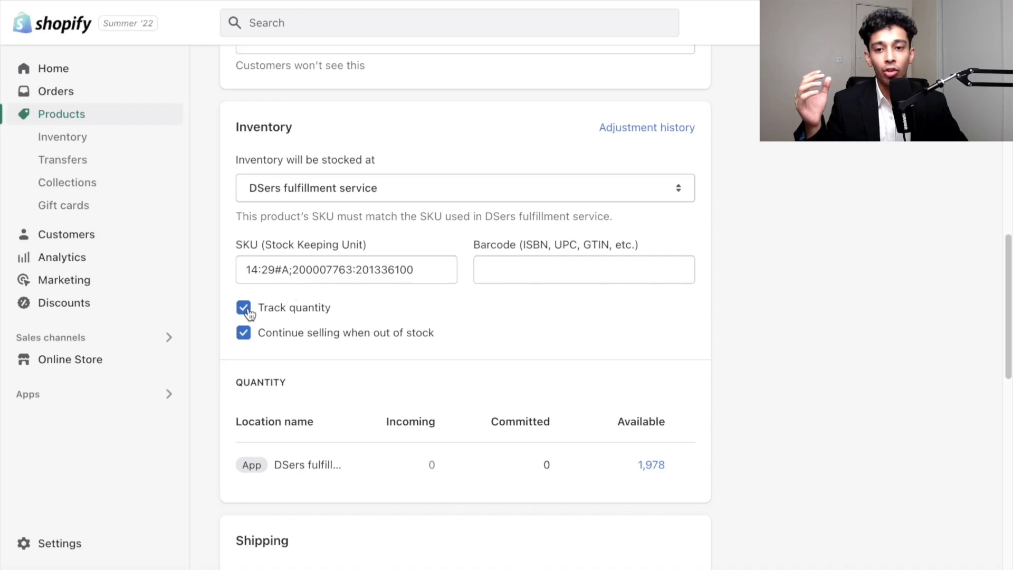
pyautogui.click(244, 307)
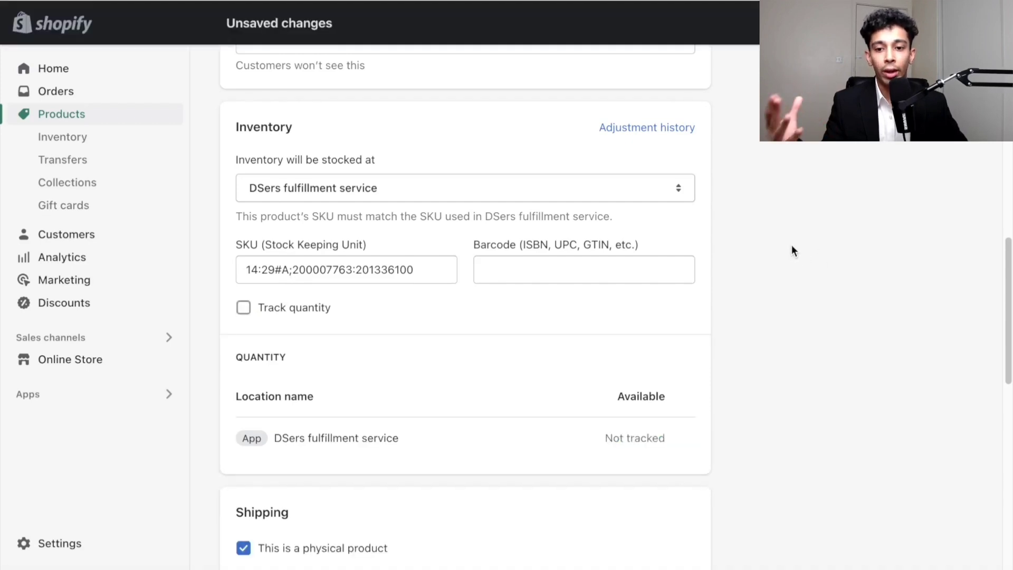
pyautogui.scroll(-6, 791, 248)
pyautogui.scroll(-7, 549, 360)
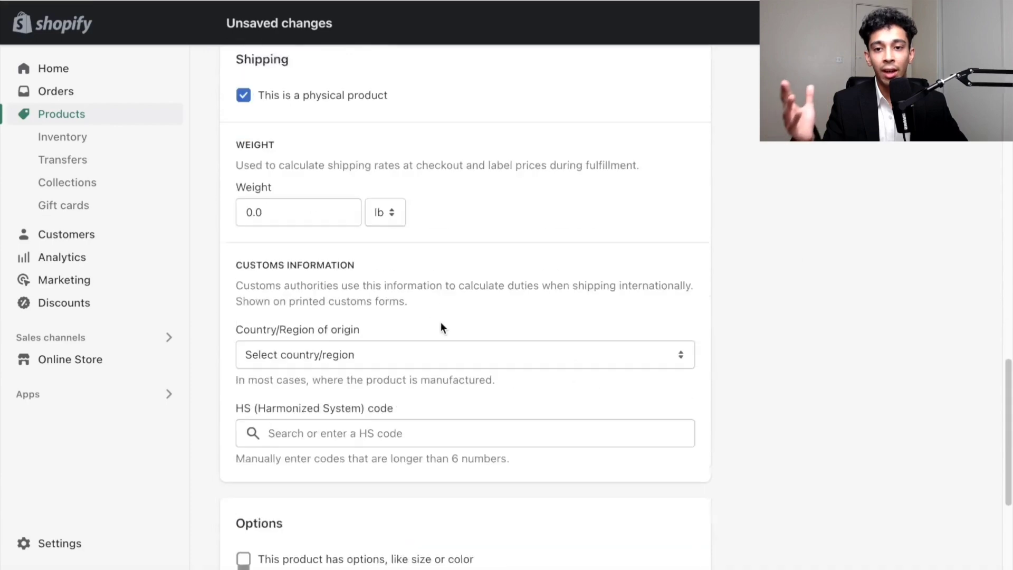
pyautogui.scroll(20, 429, 310)
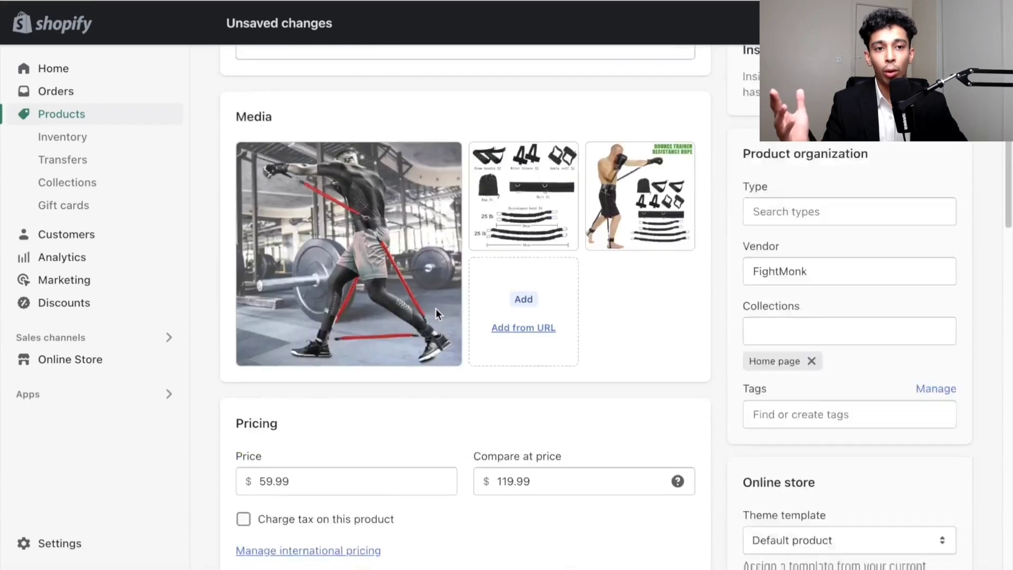